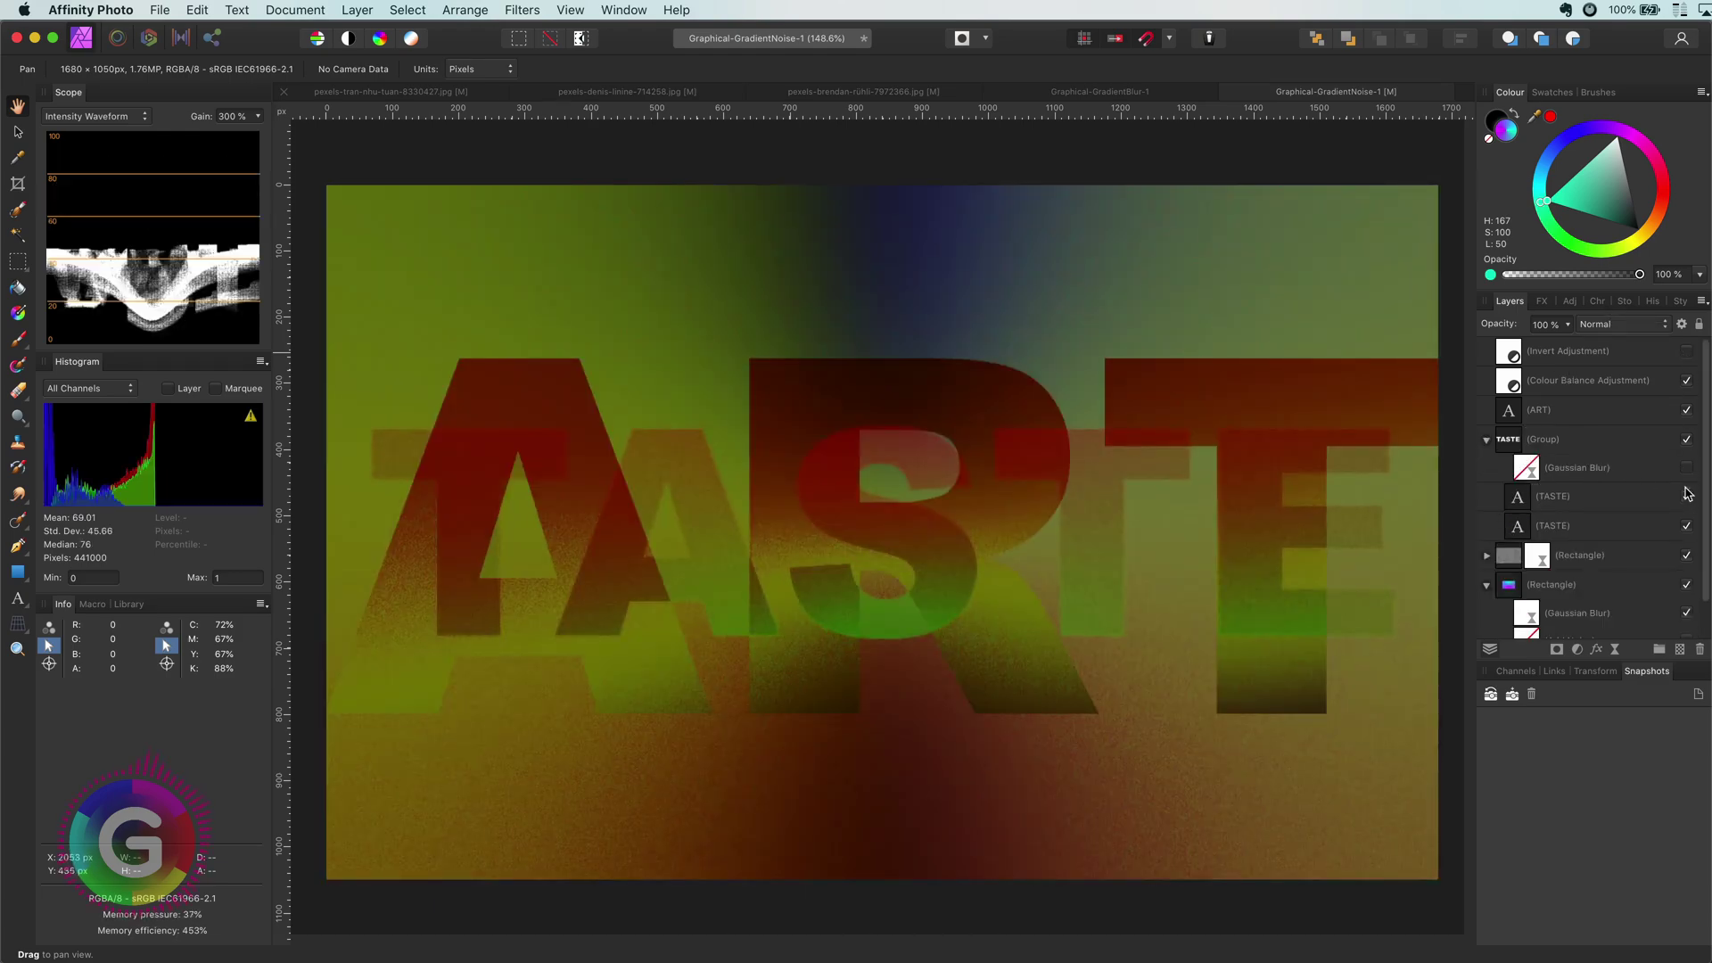
# Turn the colour adjustments back on to preview the inverted pastel artwork.
pyautogui.click(1686, 495)
pyautogui.click(1686, 495)
pyautogui.scroll(-1, 1567, 553)
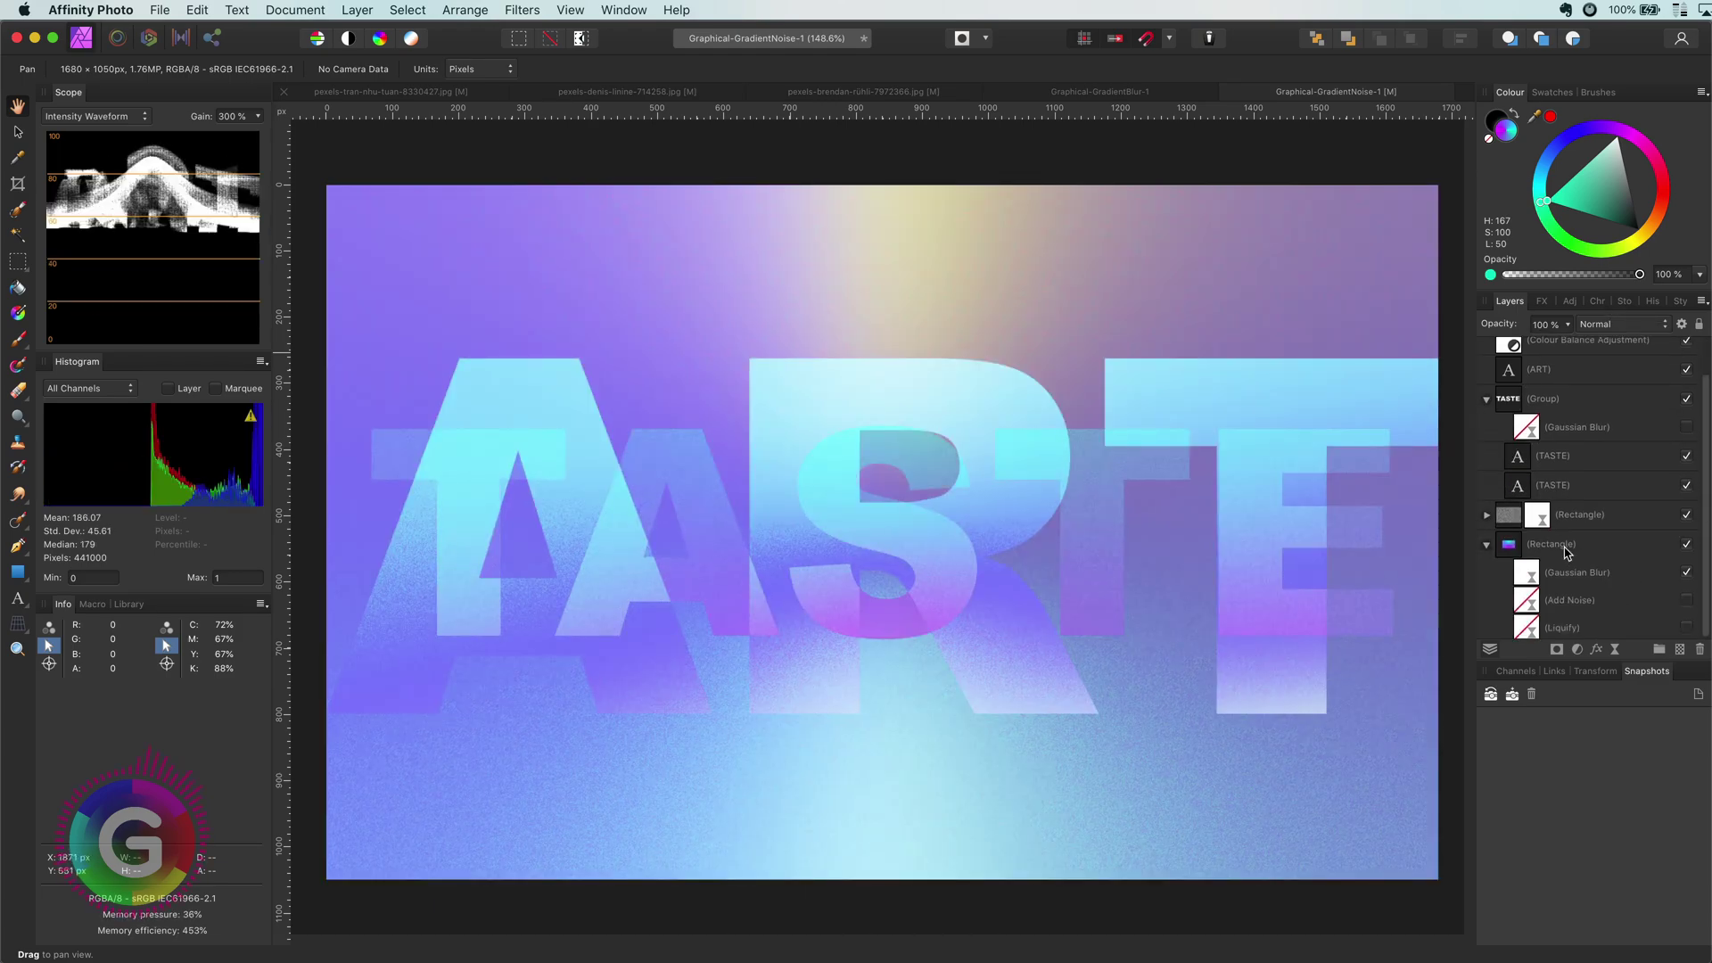
# Toggle the background's noise filter, then close the Graphical-GradientNoise-1 document.
pyautogui.click(1566, 553)
pyautogui.press('v')
pyautogui.click(1686, 599)
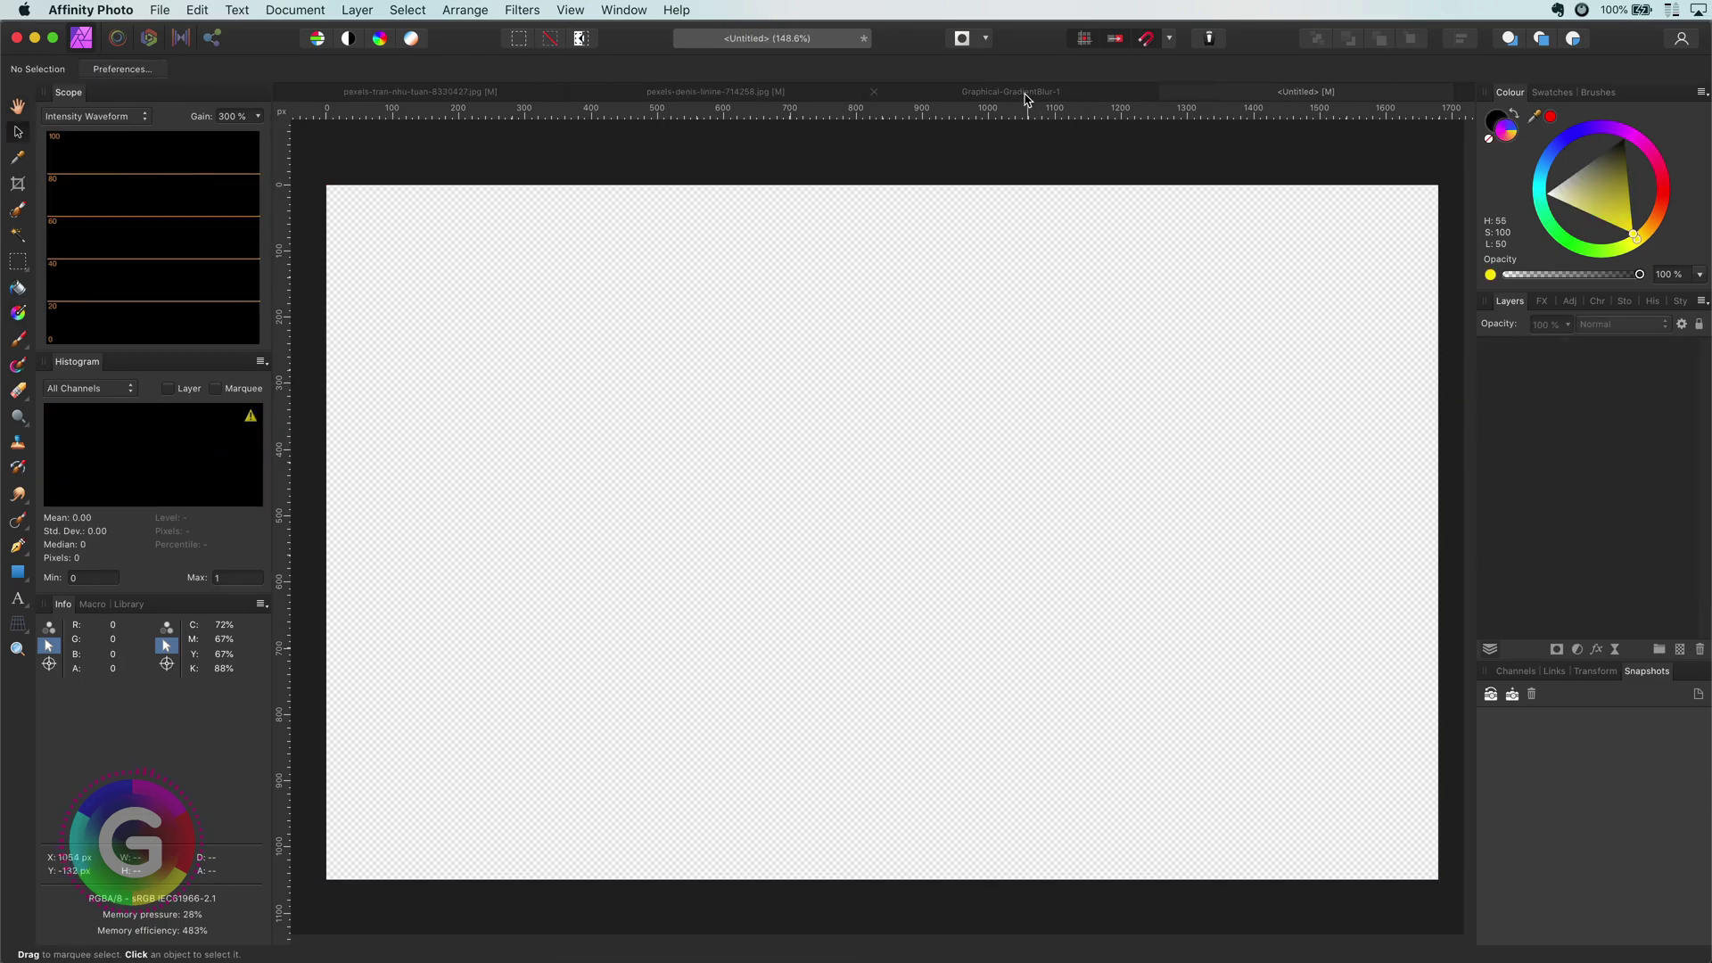
pyautogui.click(1028, 94)
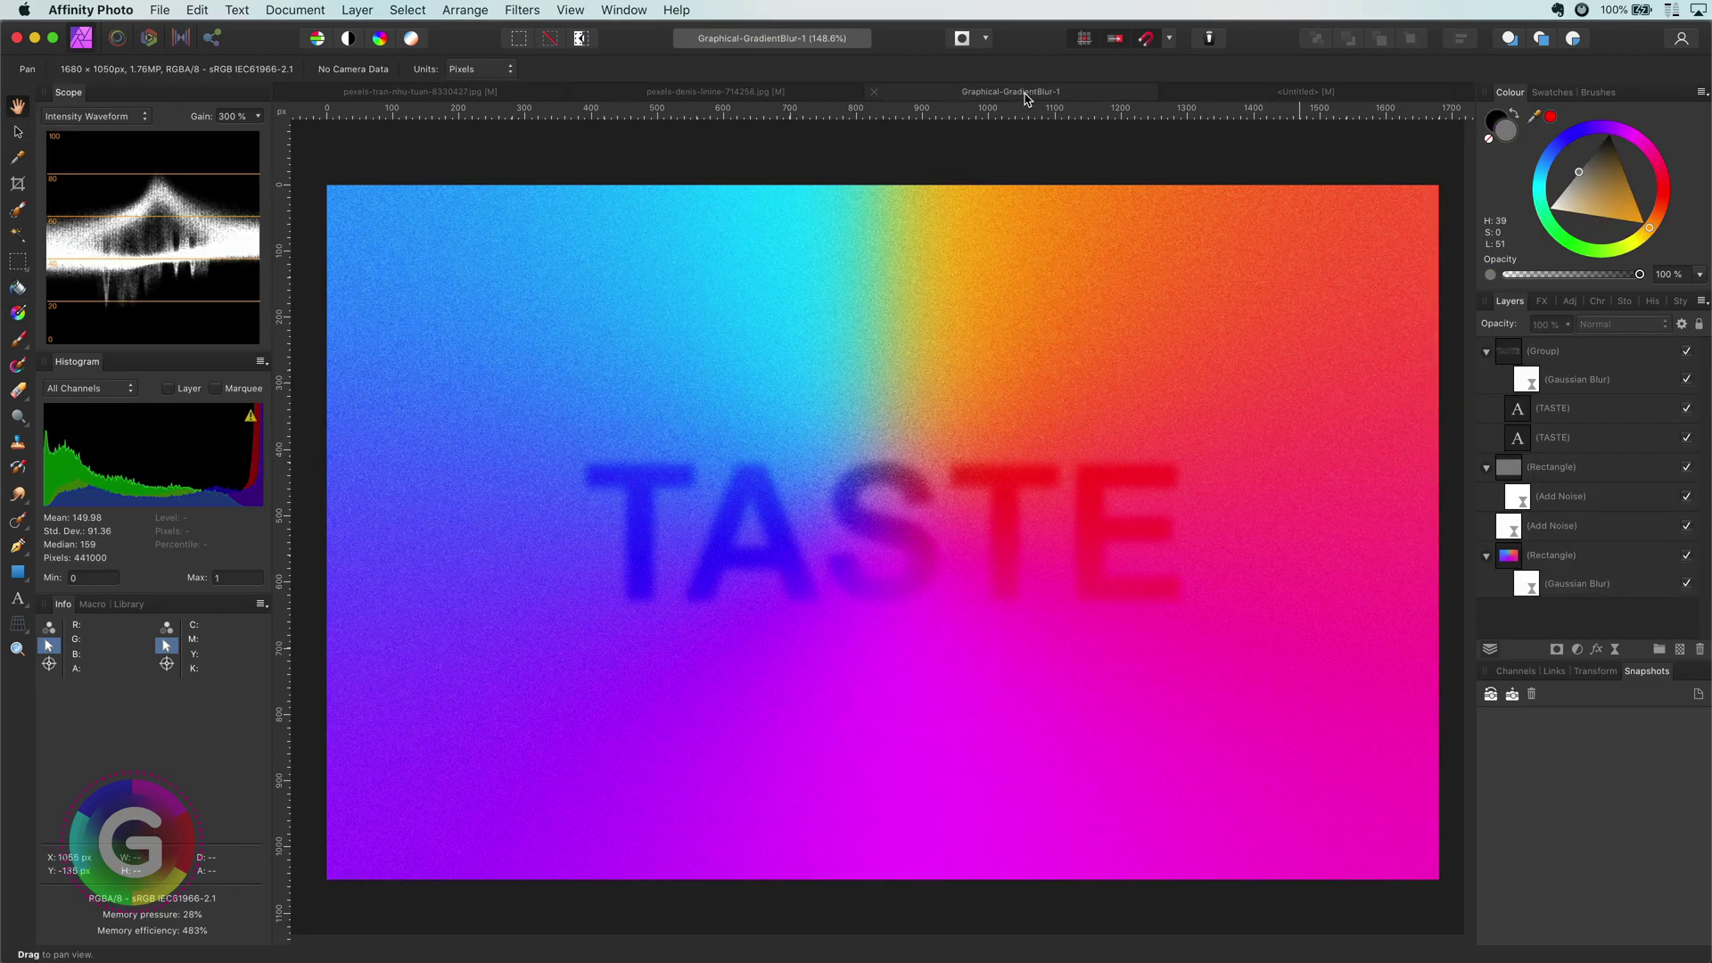
# On the untitled document, draw a white rectangle covering the whole canvas.
pyautogui.click(1257, 98)
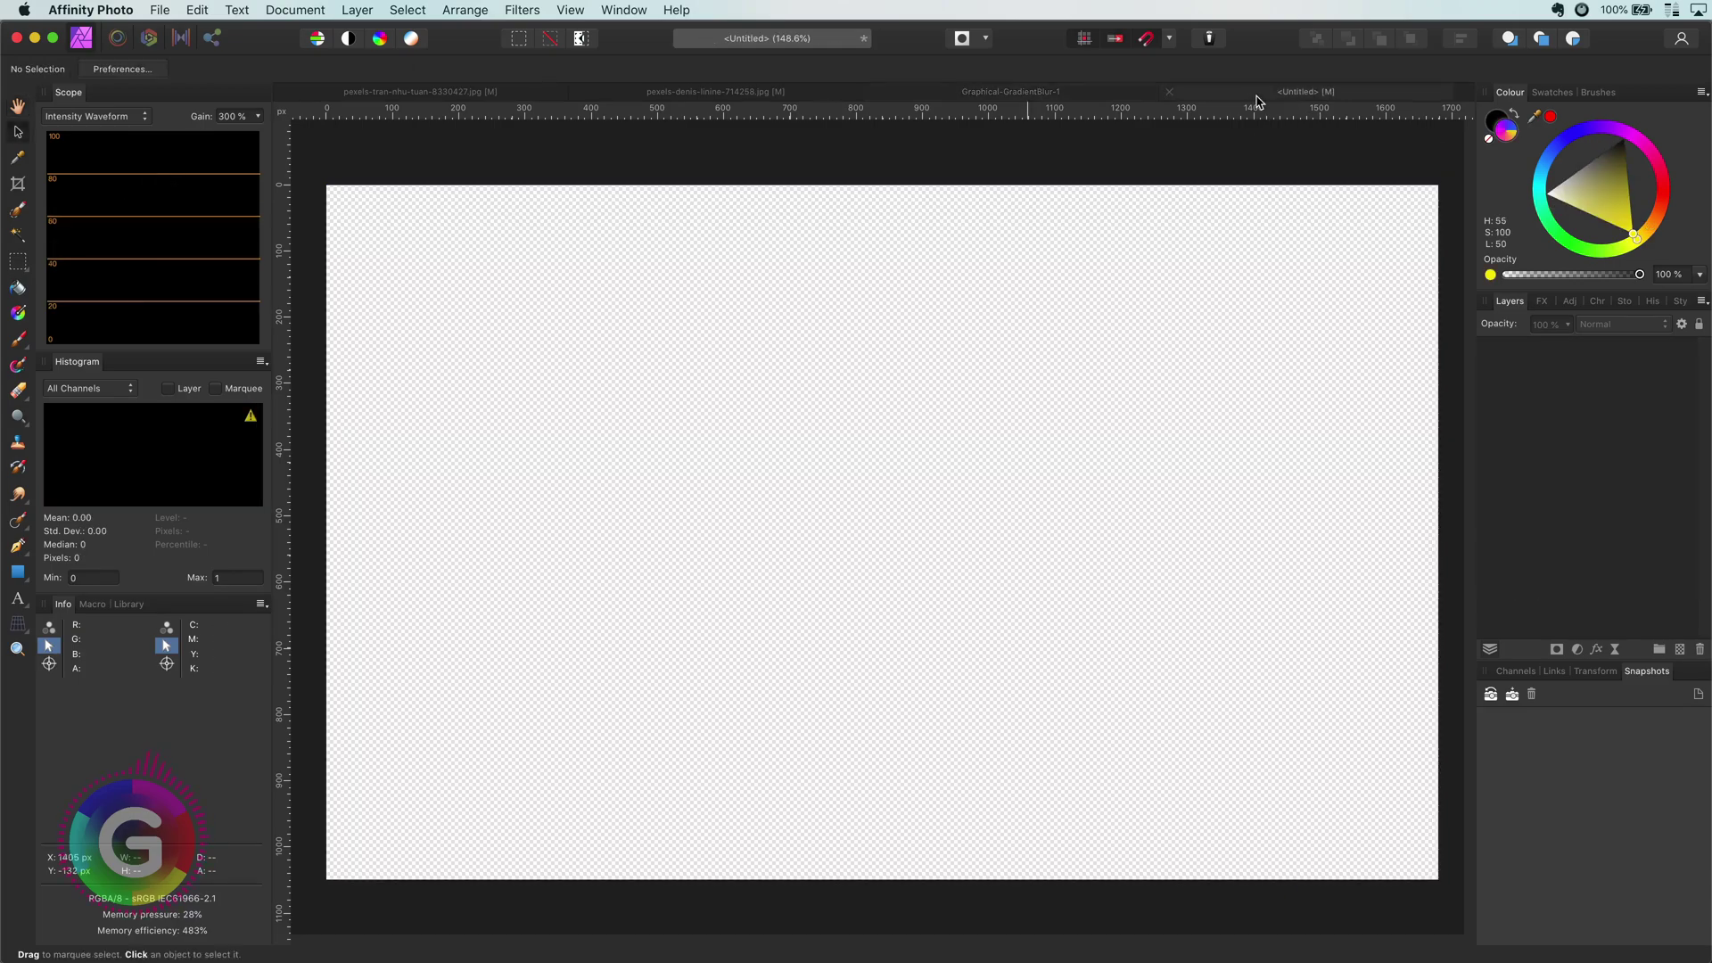
pyautogui.click(21, 581)
pyautogui.click(61, 580)
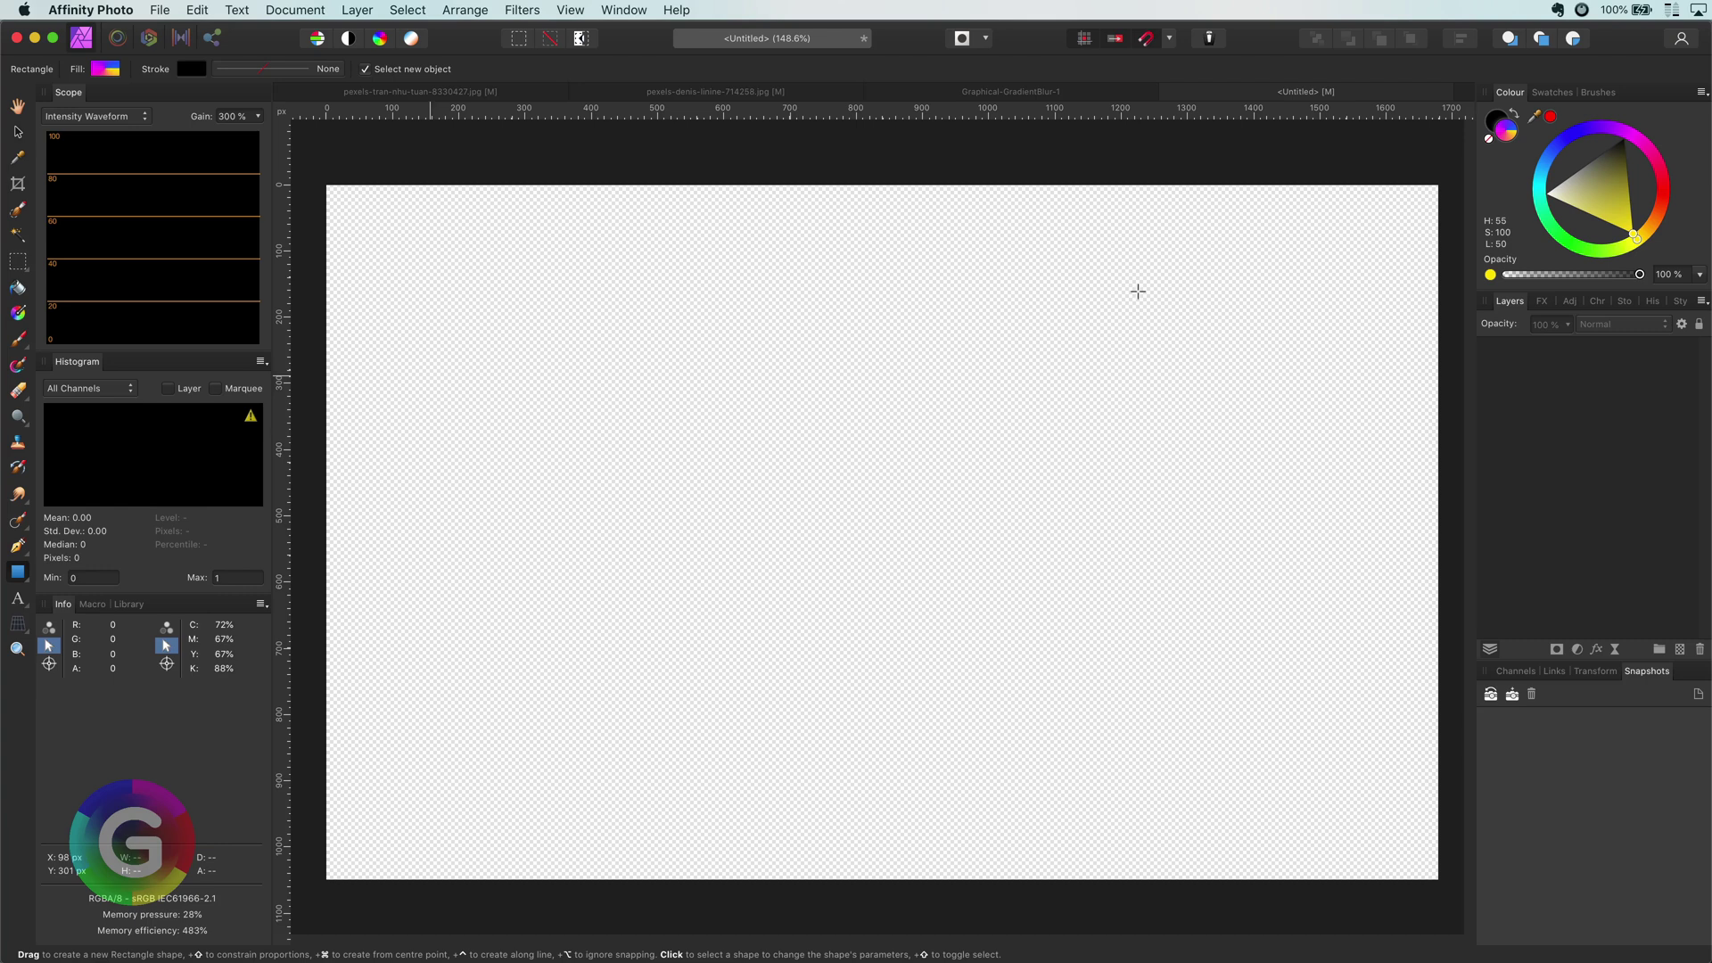
pyautogui.click(1546, 193)
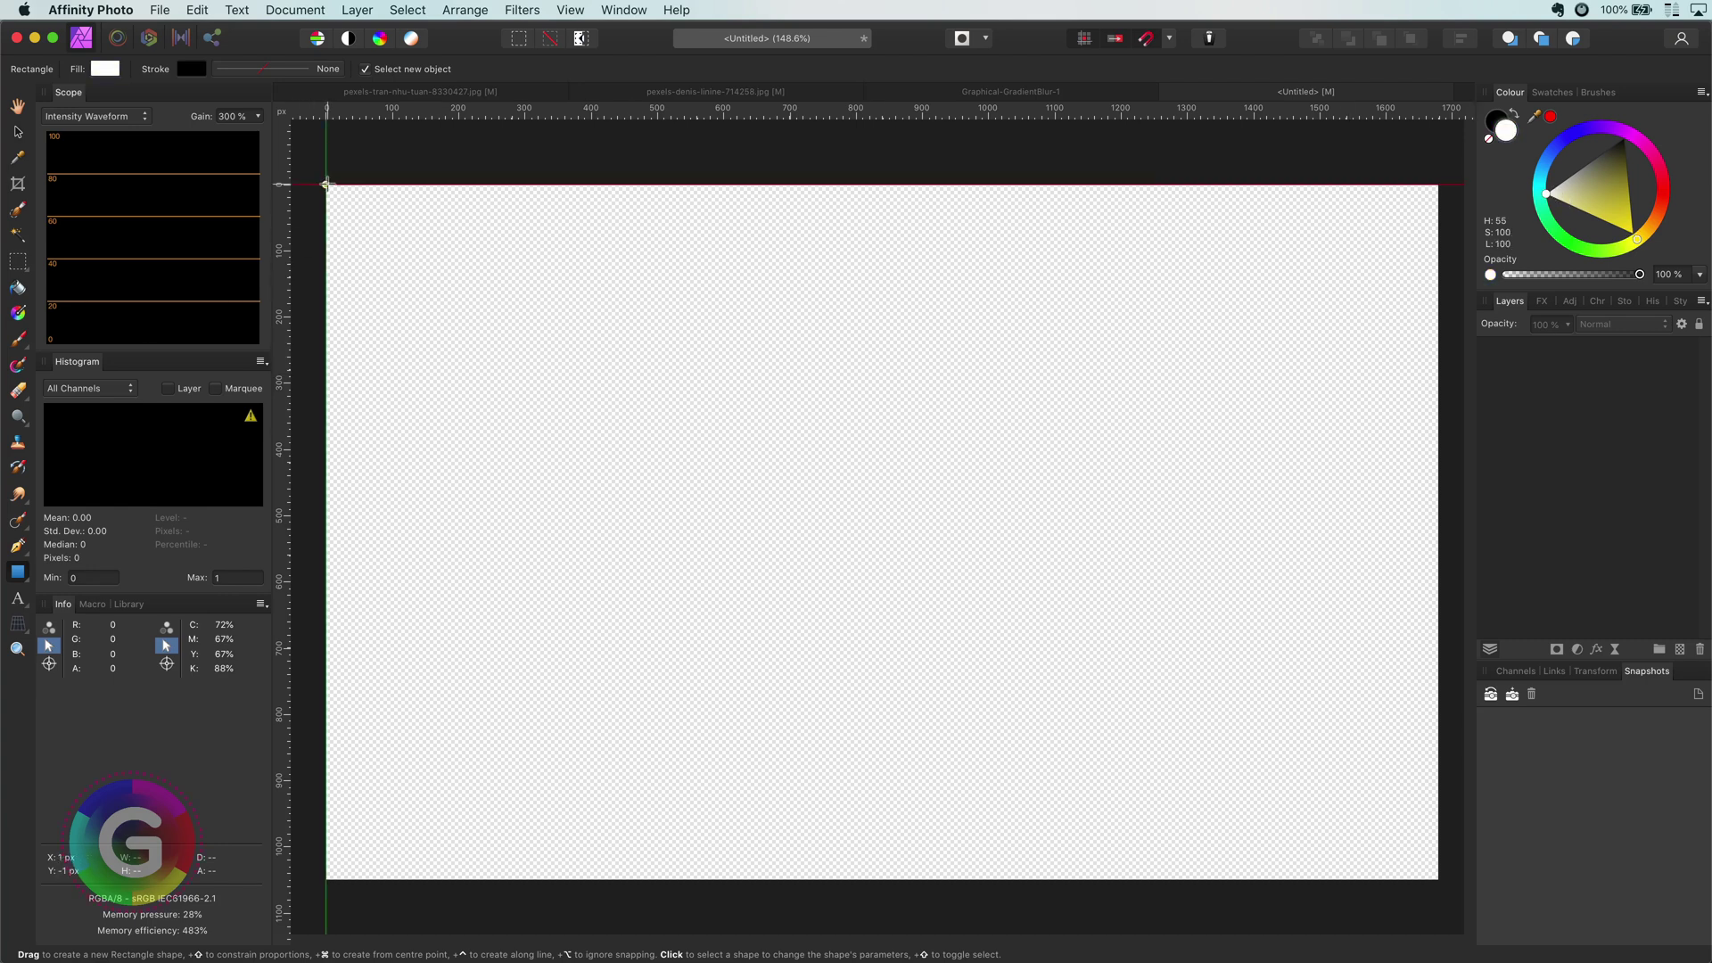
pyautogui.moveTo(326, 186); pyautogui.dragTo(1438, 880)
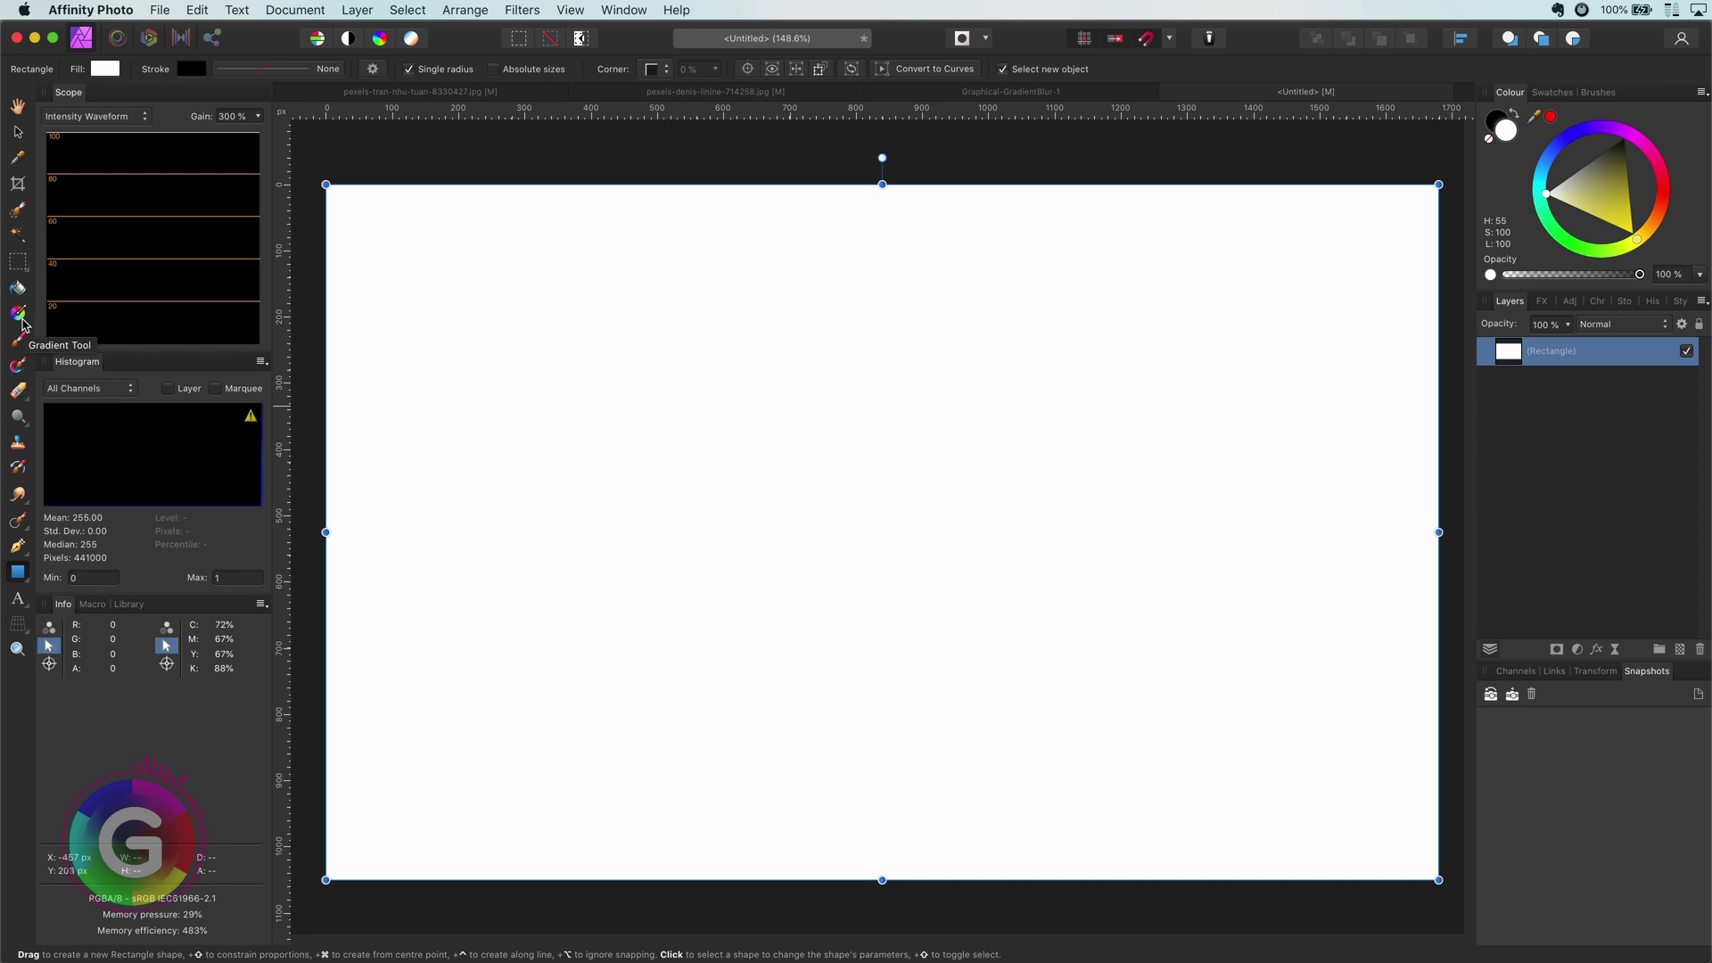
# Give the rectangle a conical gradient with its seam pointing up, recolouring stops magenta and orange.
pyautogui.click(21, 319)
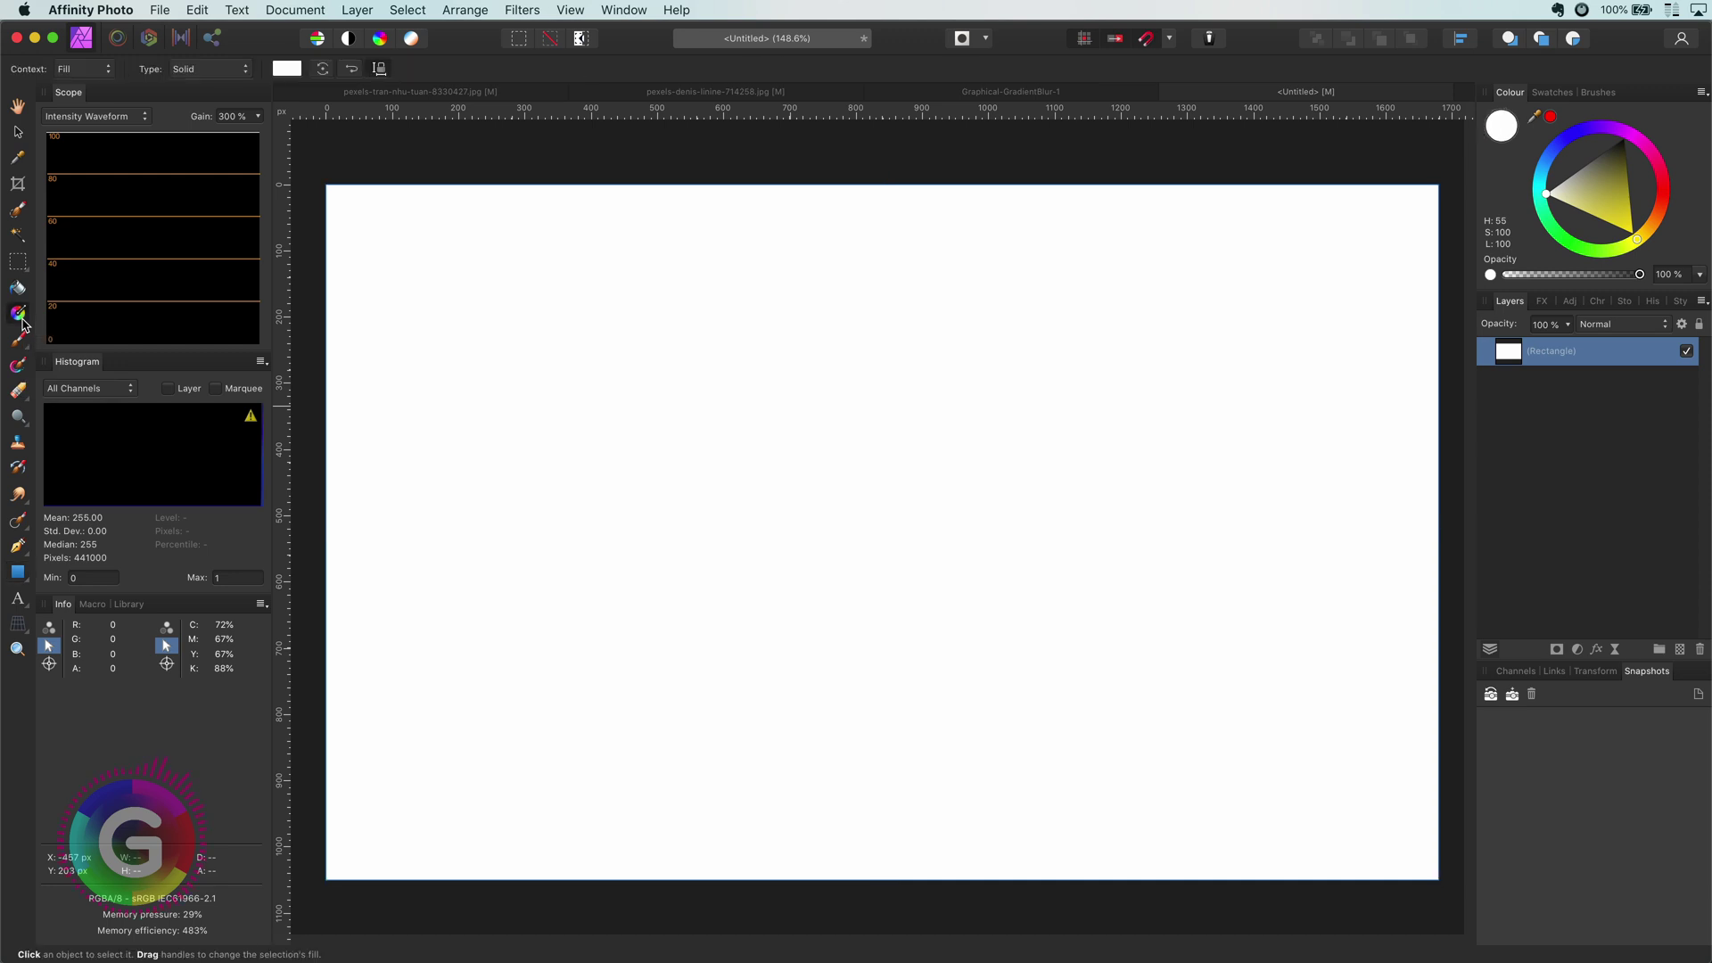
pyautogui.click(220, 77)
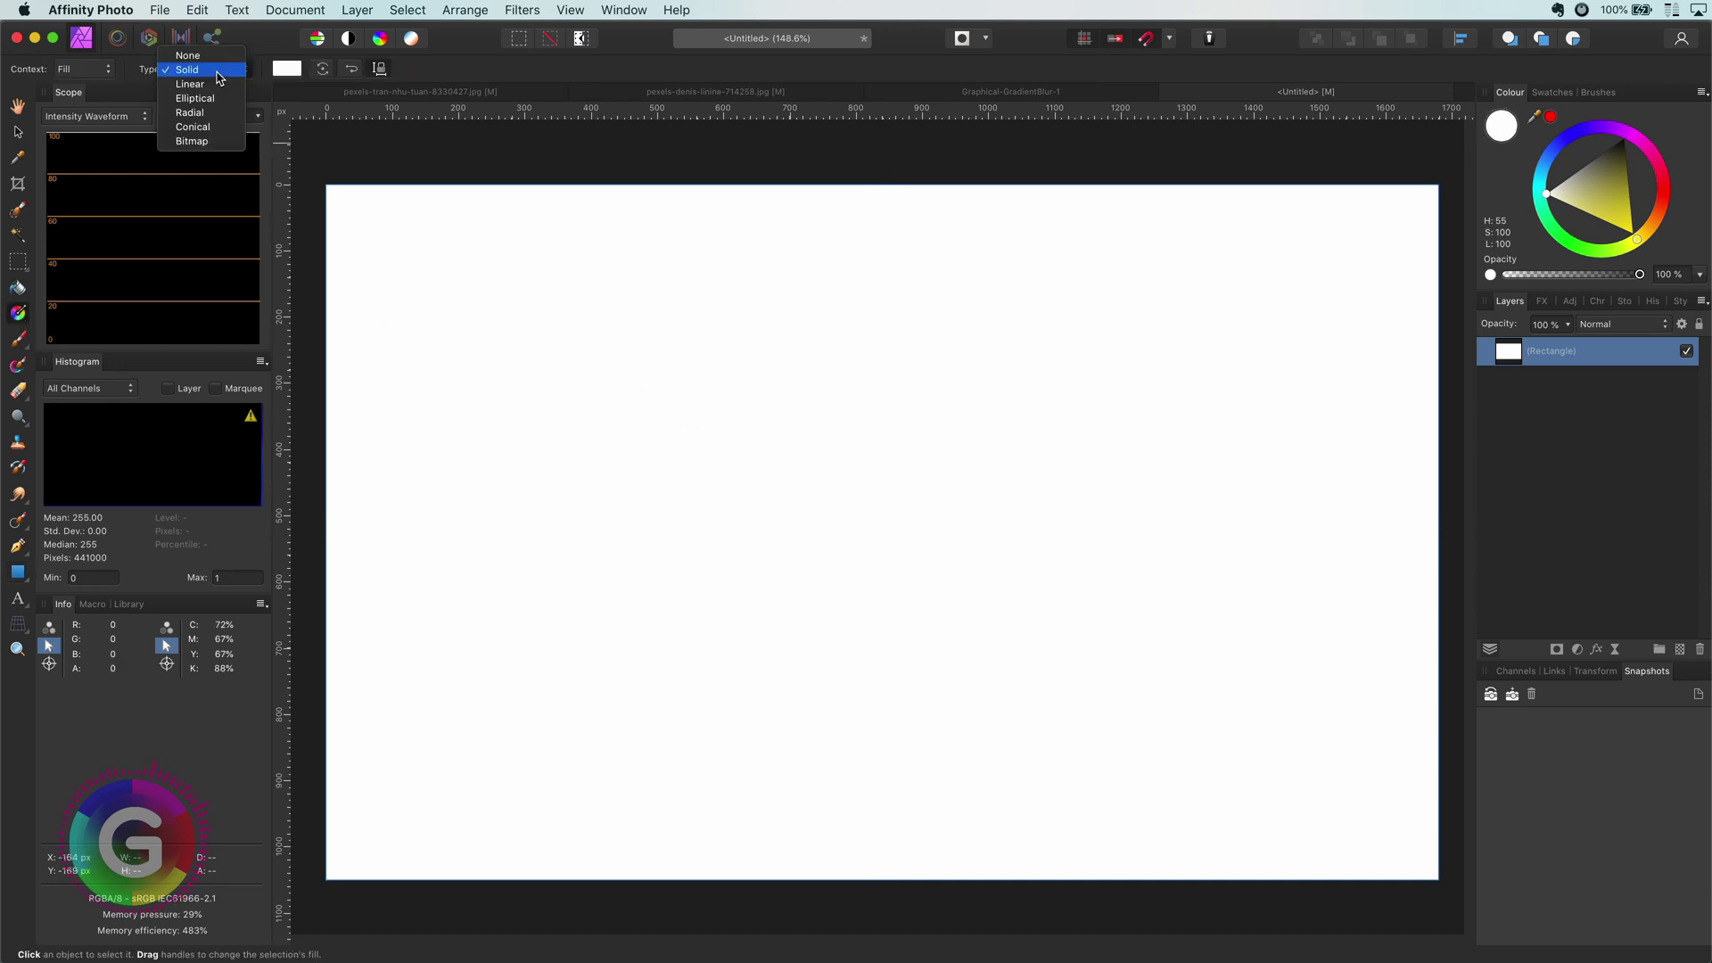
pyautogui.click(208, 127)
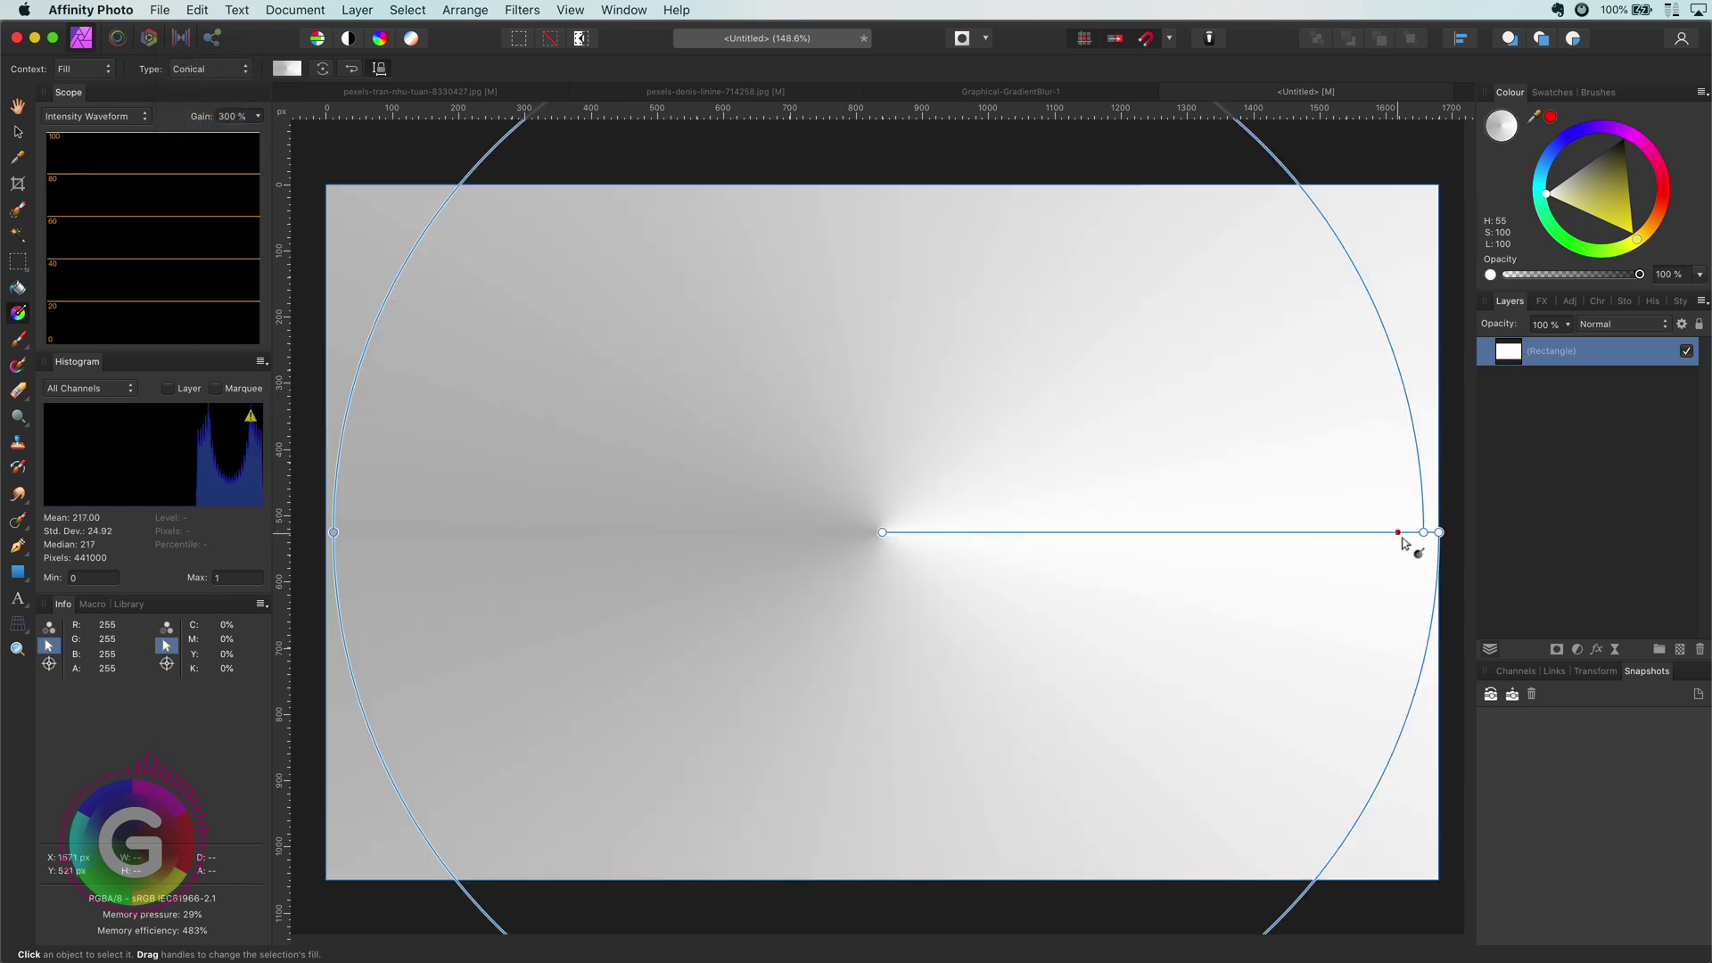
pyautogui.moveTo(1438, 534); pyautogui.dragTo(882, 225)
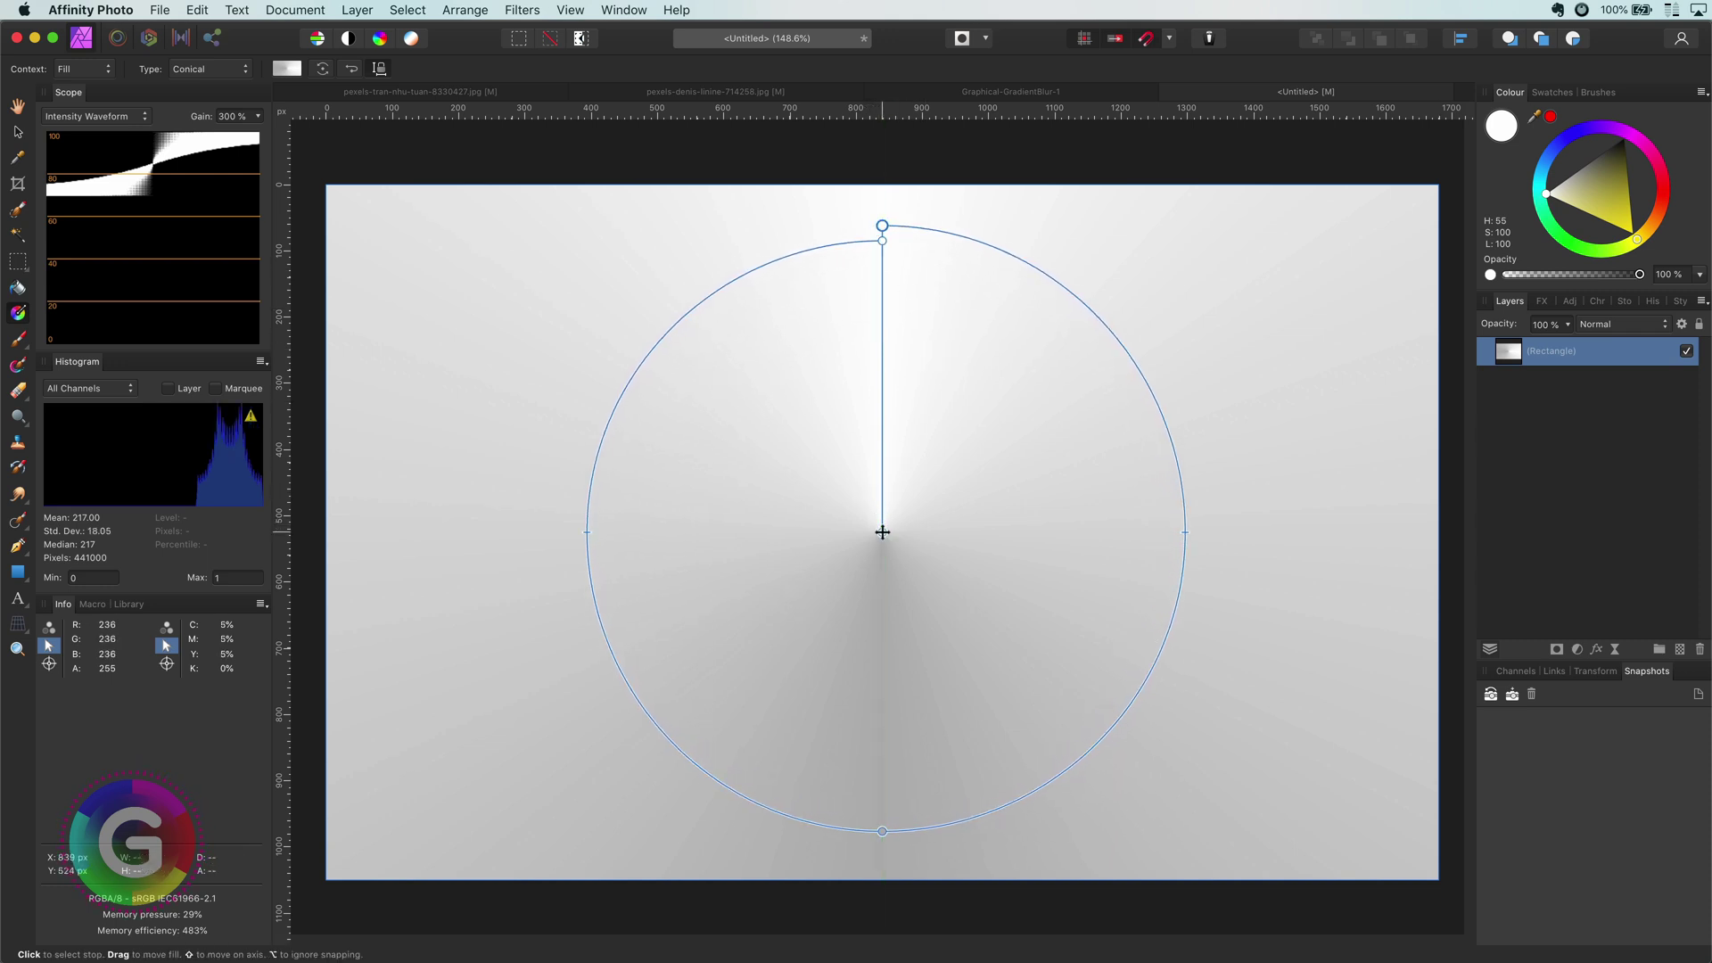
pyautogui.click(884, 533)
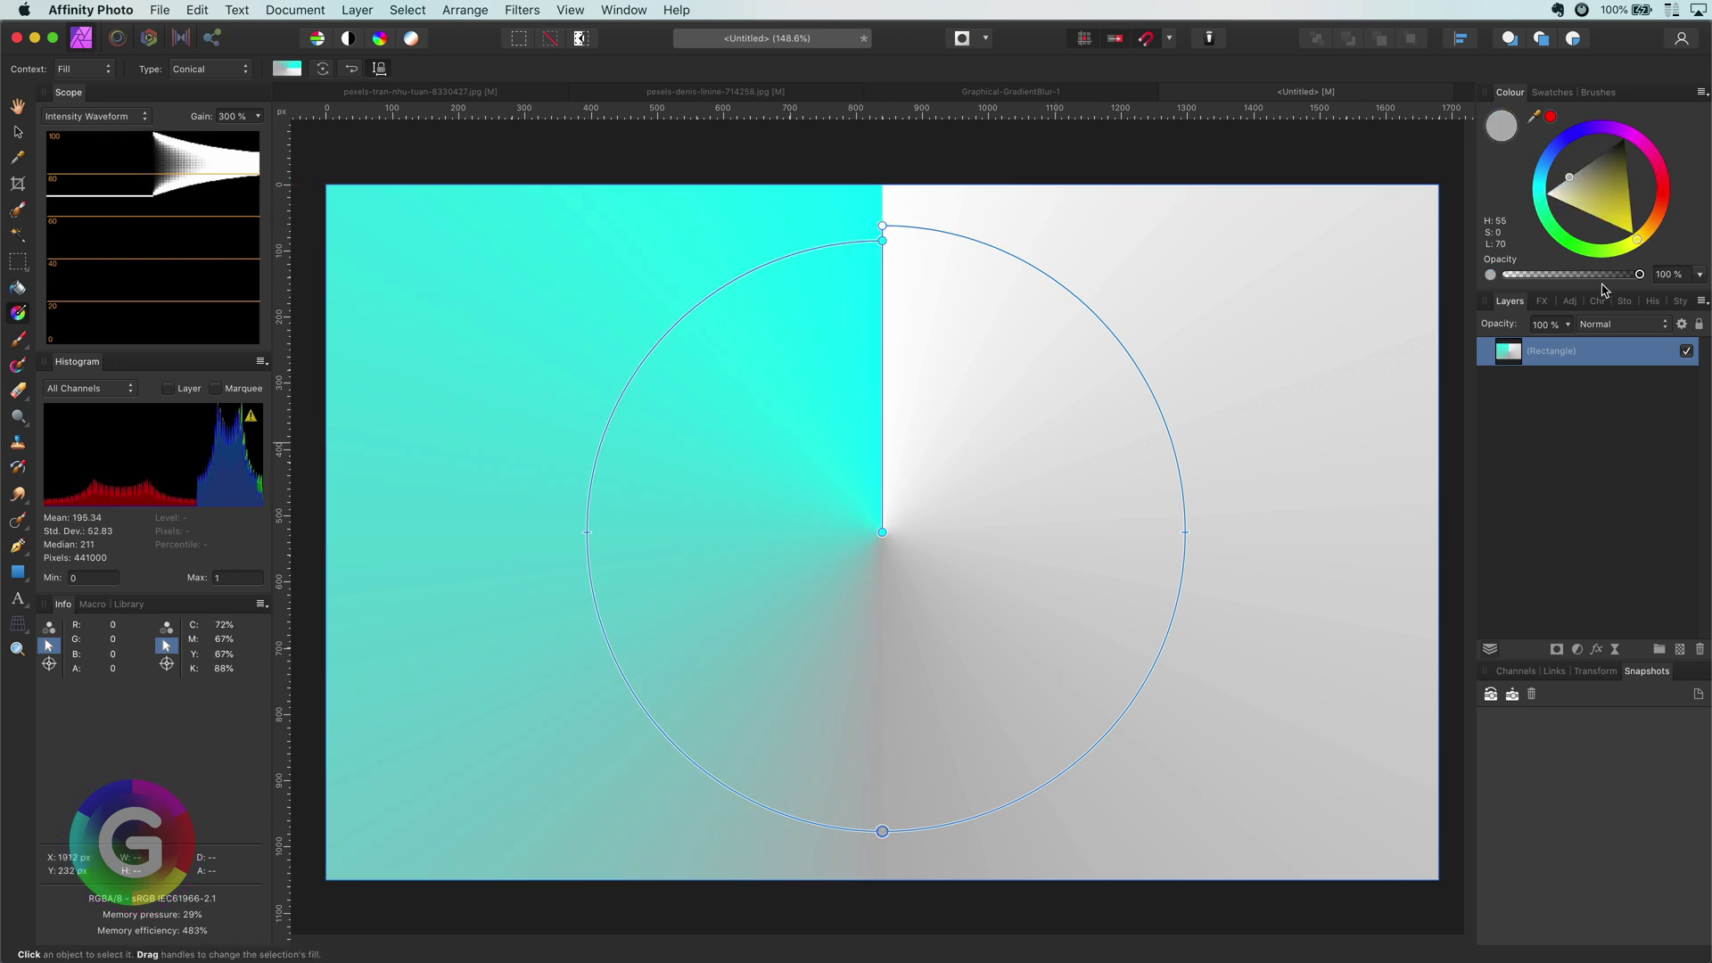
pyautogui.click(1626, 137)
pyautogui.click(1648, 224)
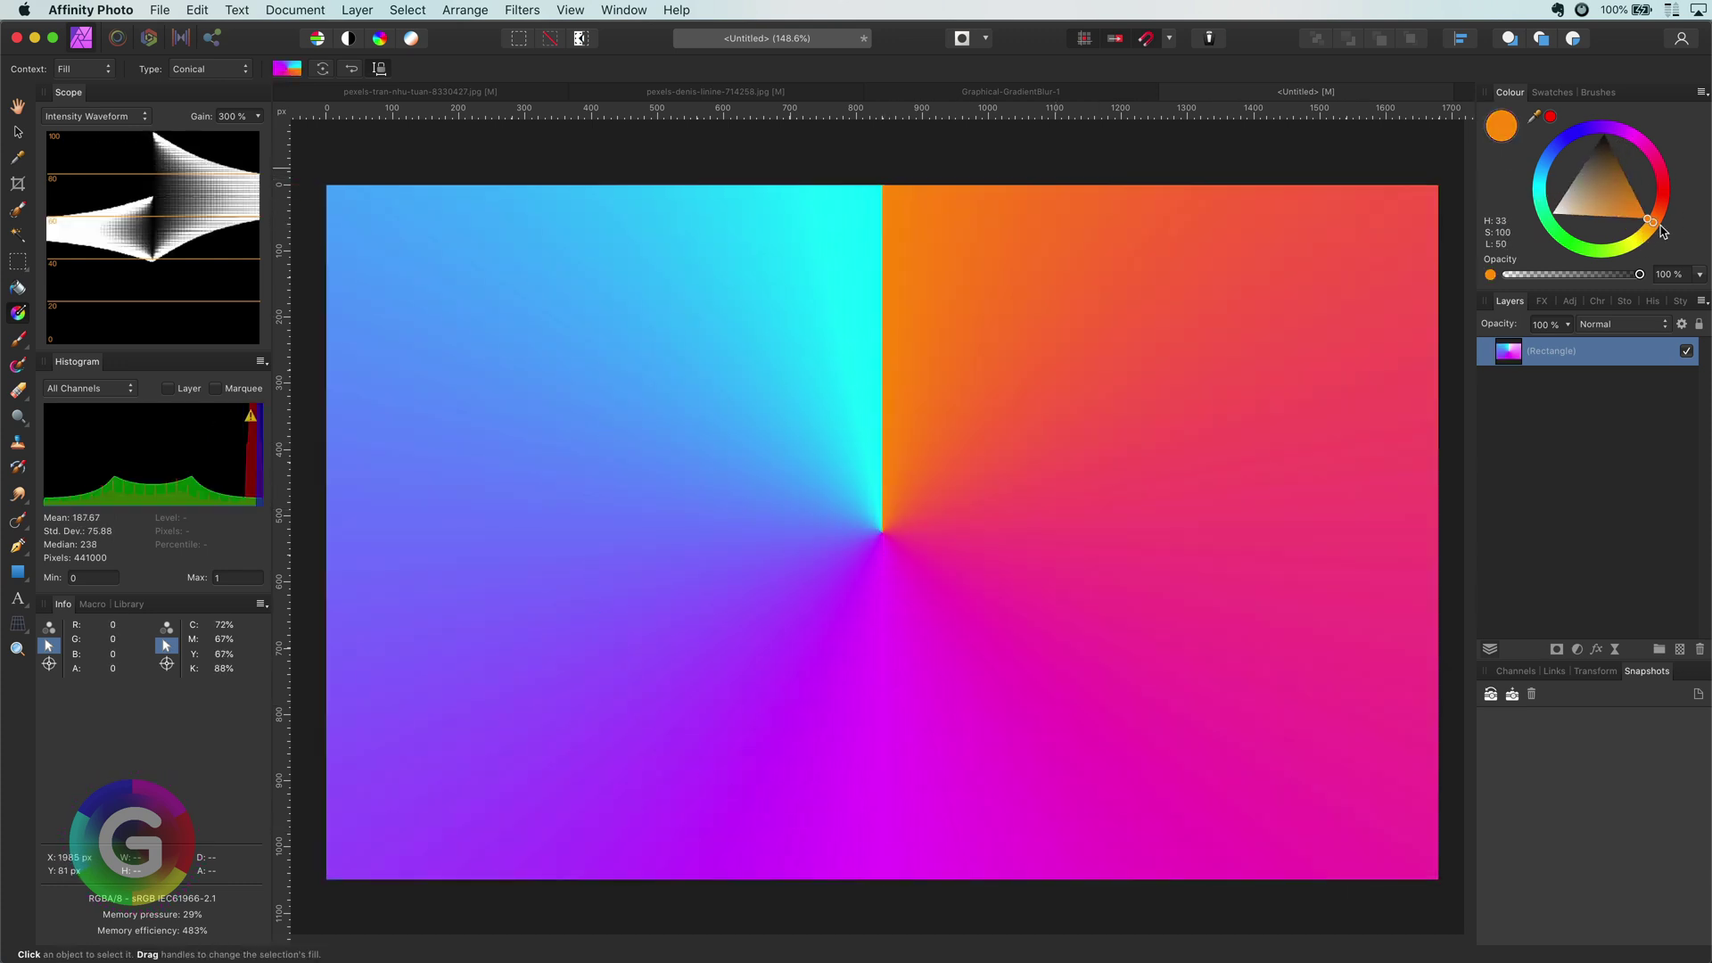
# Add a live Gaussian Blur with a 100 px radius to the conical gradient rectangle.
pyautogui.press('v')
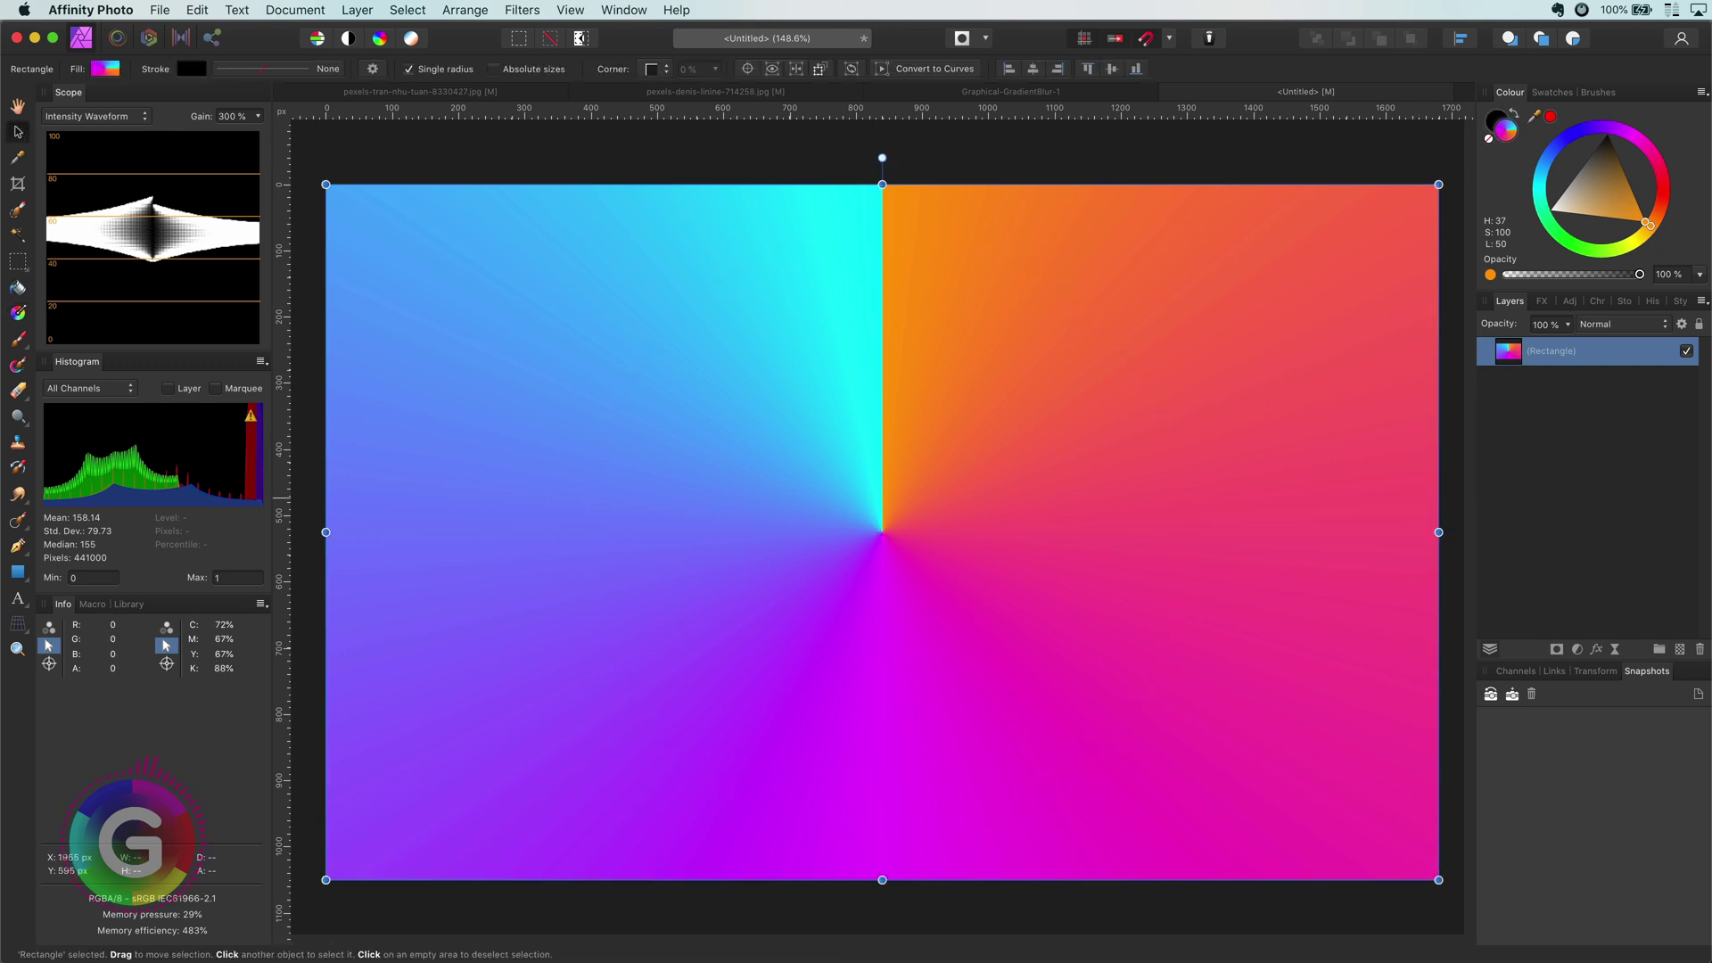
pyautogui.click(1616, 650)
pyautogui.click(1595, 660)
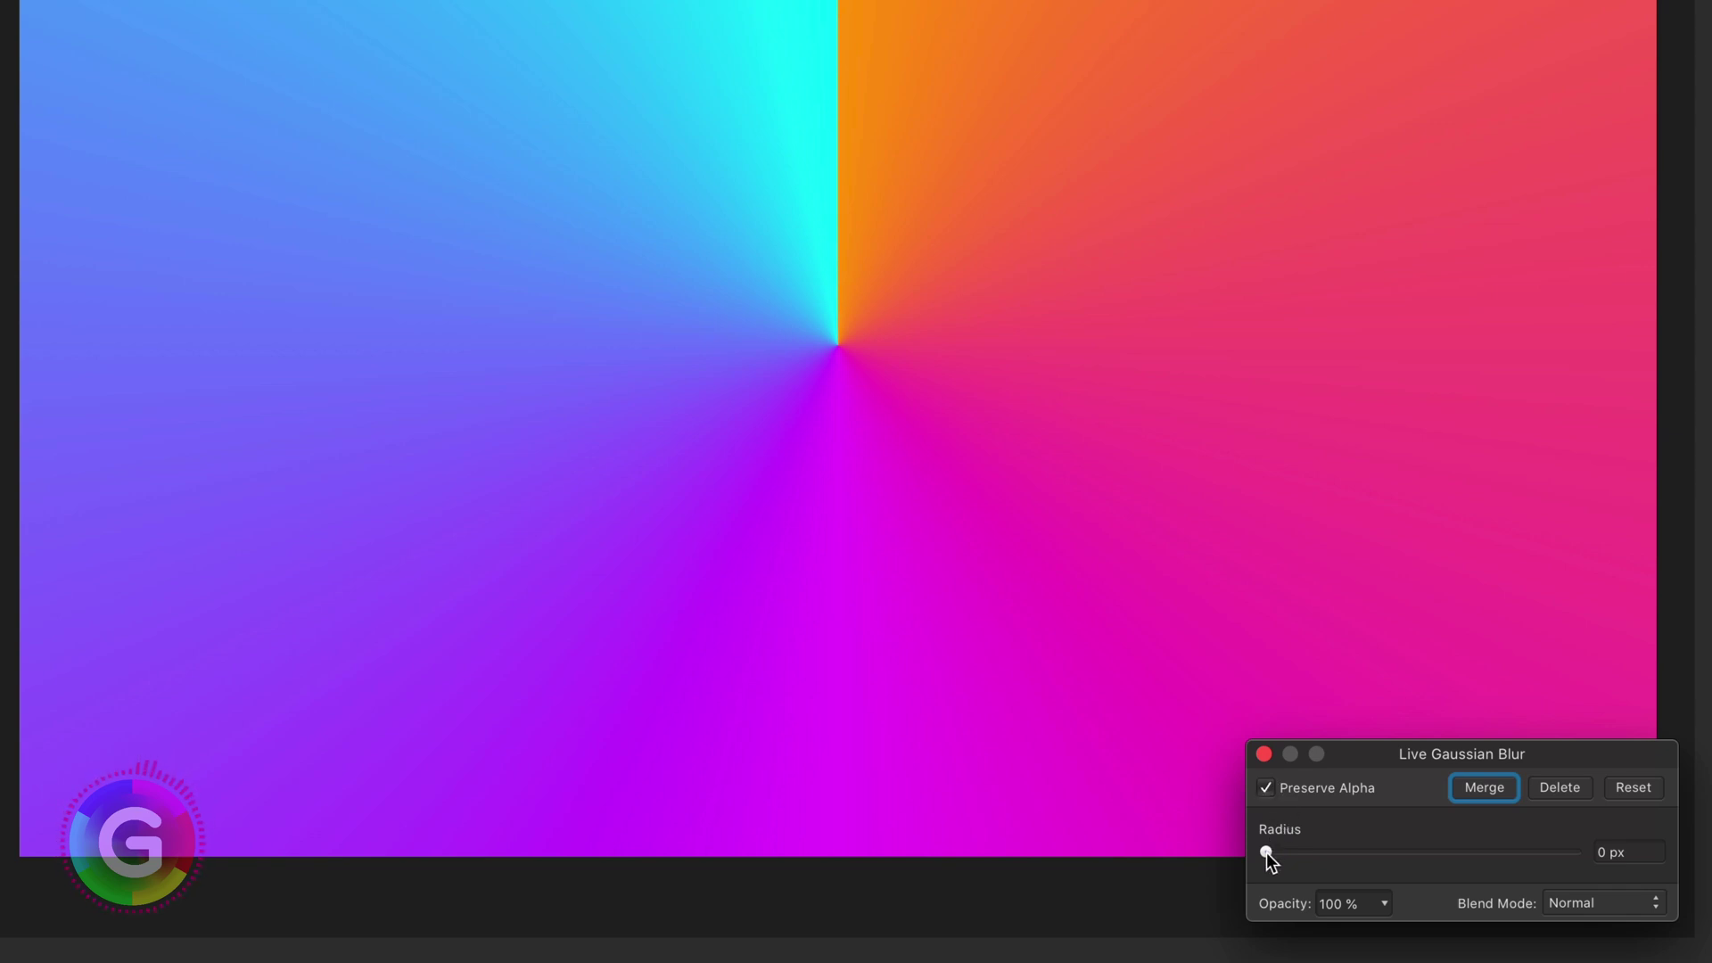
pyautogui.moveTo(1266, 852); pyautogui.dragTo(1575, 851)
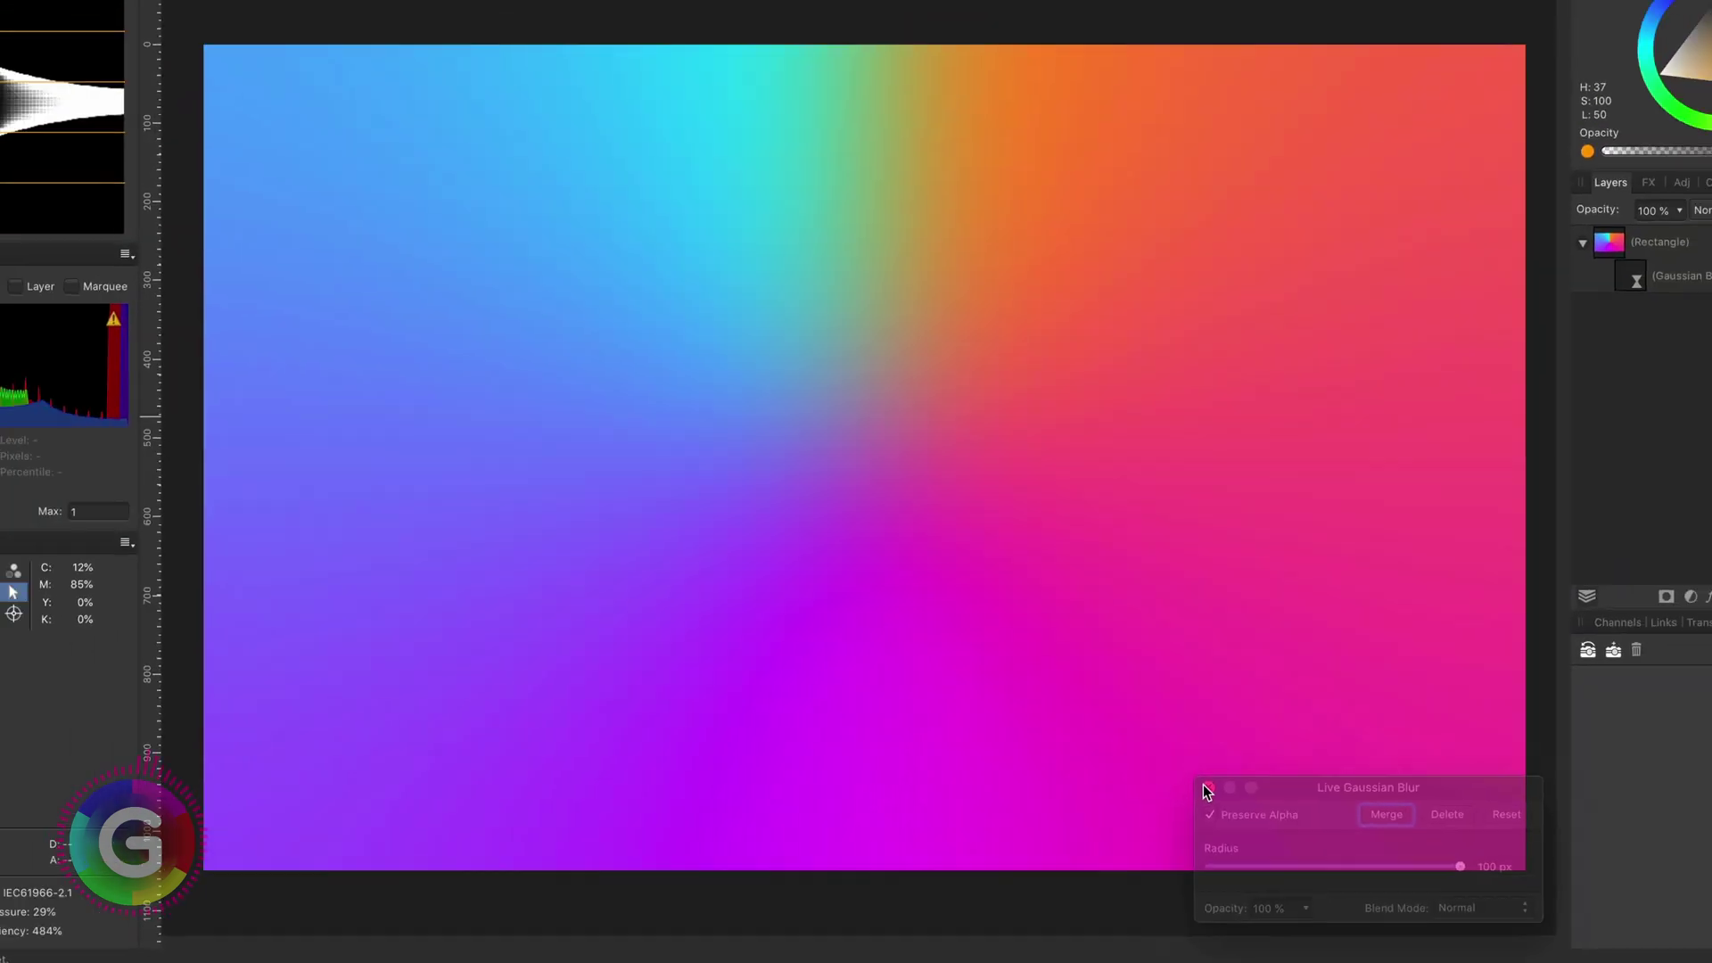
pyautogui.click(1263, 754)
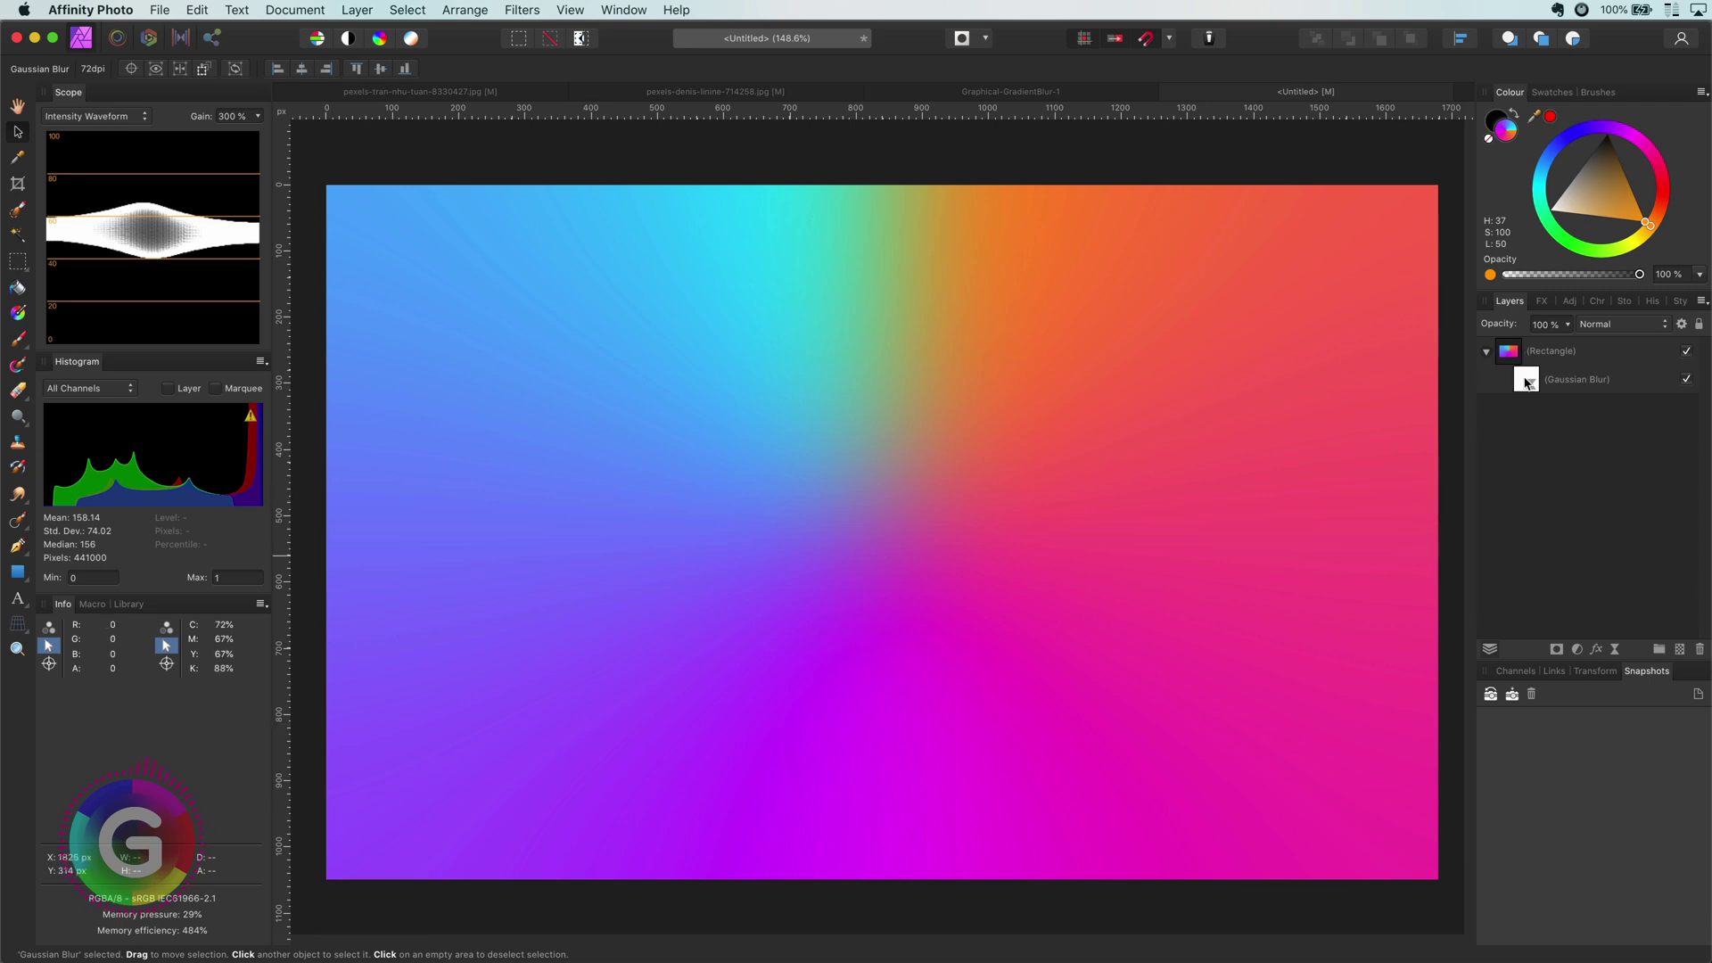
# Add a 29% live Add Noise filter to the rectangle and blend it in Overlay mode.
pyautogui.click(1506, 356)
pyautogui.click(1616, 650)
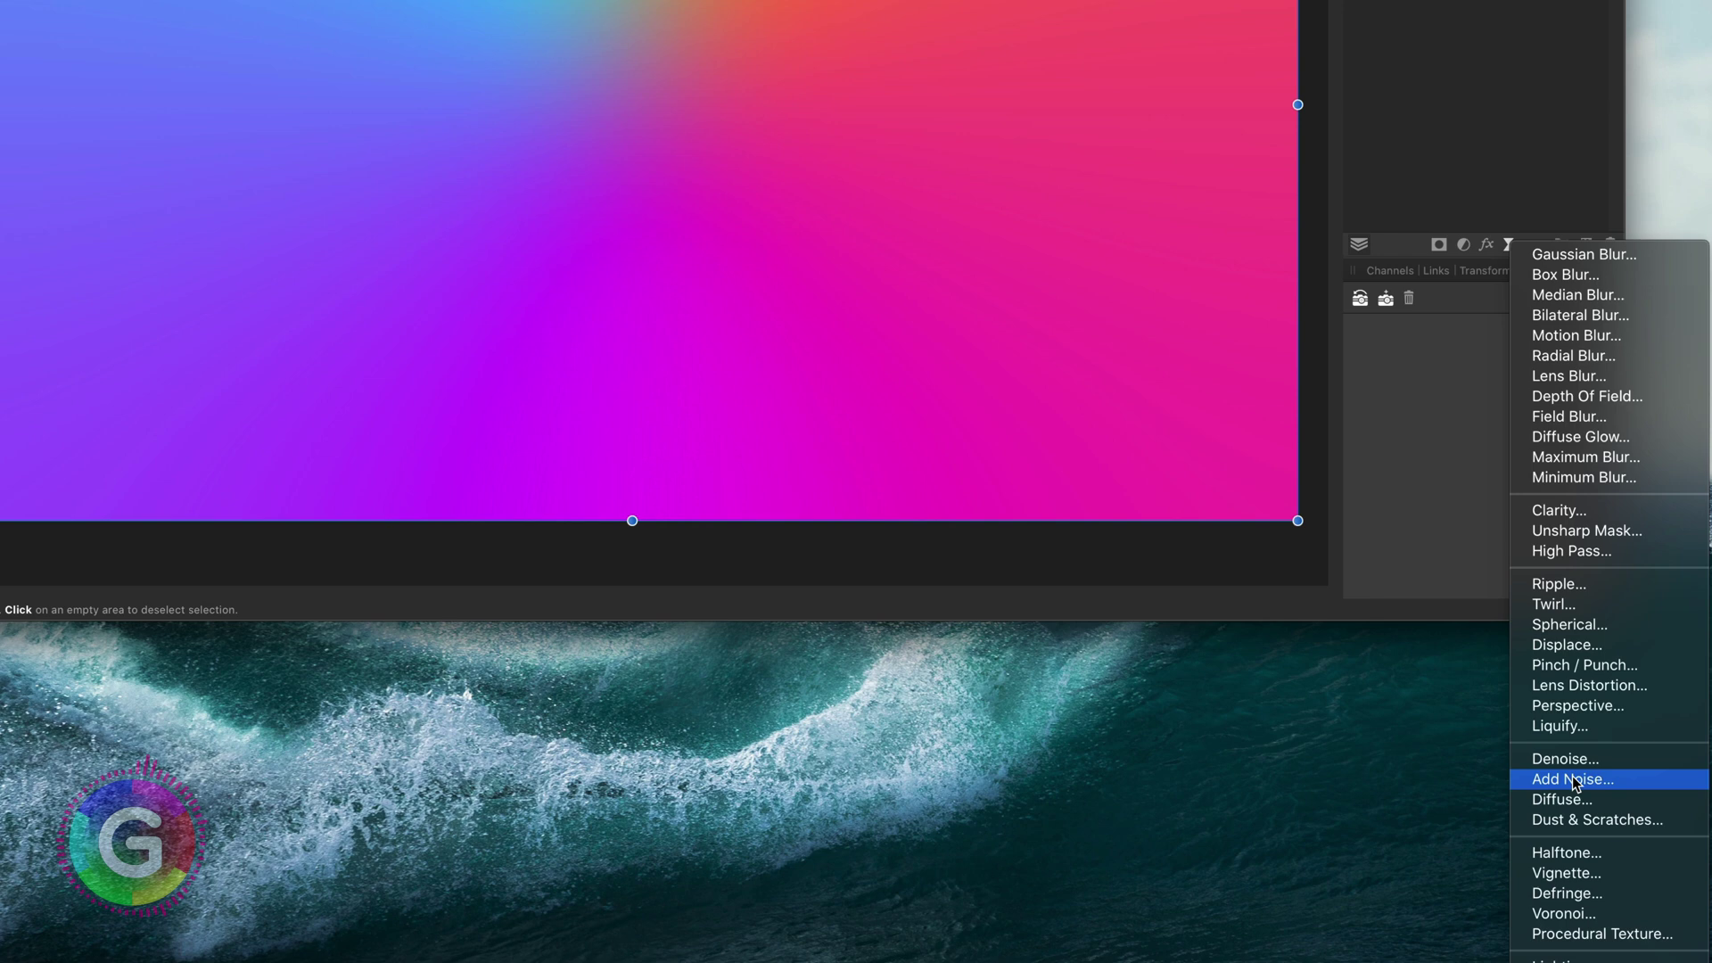
pyautogui.click(1573, 779)
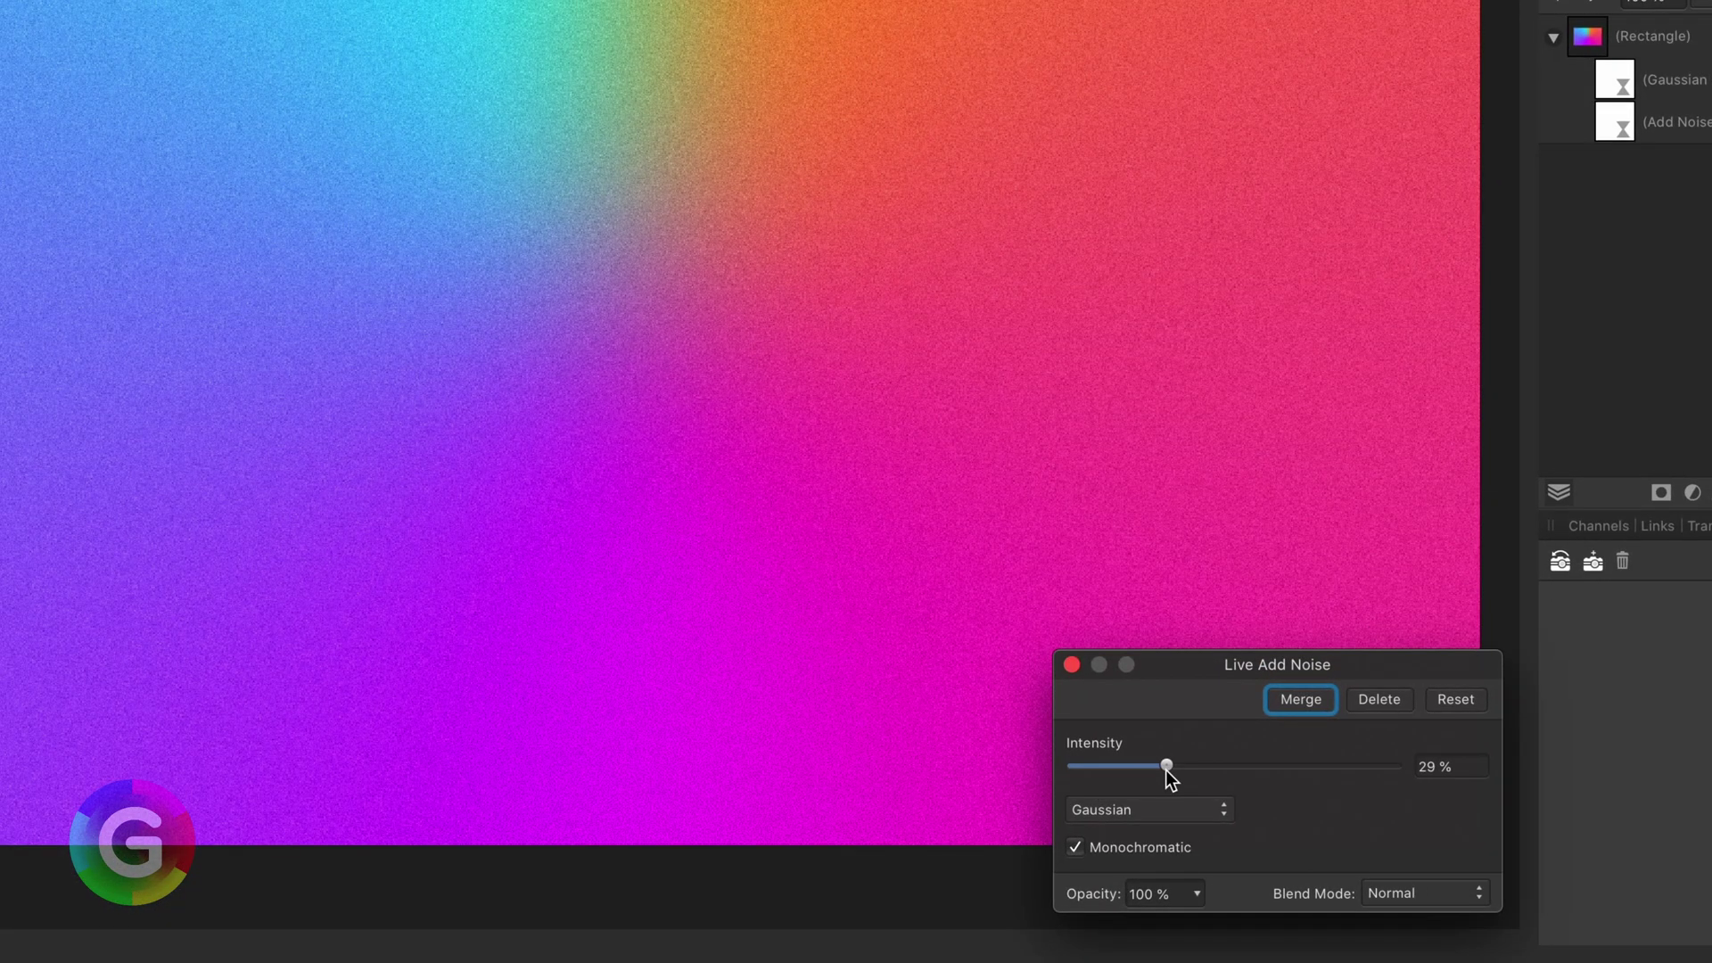
pyautogui.click(1072, 665)
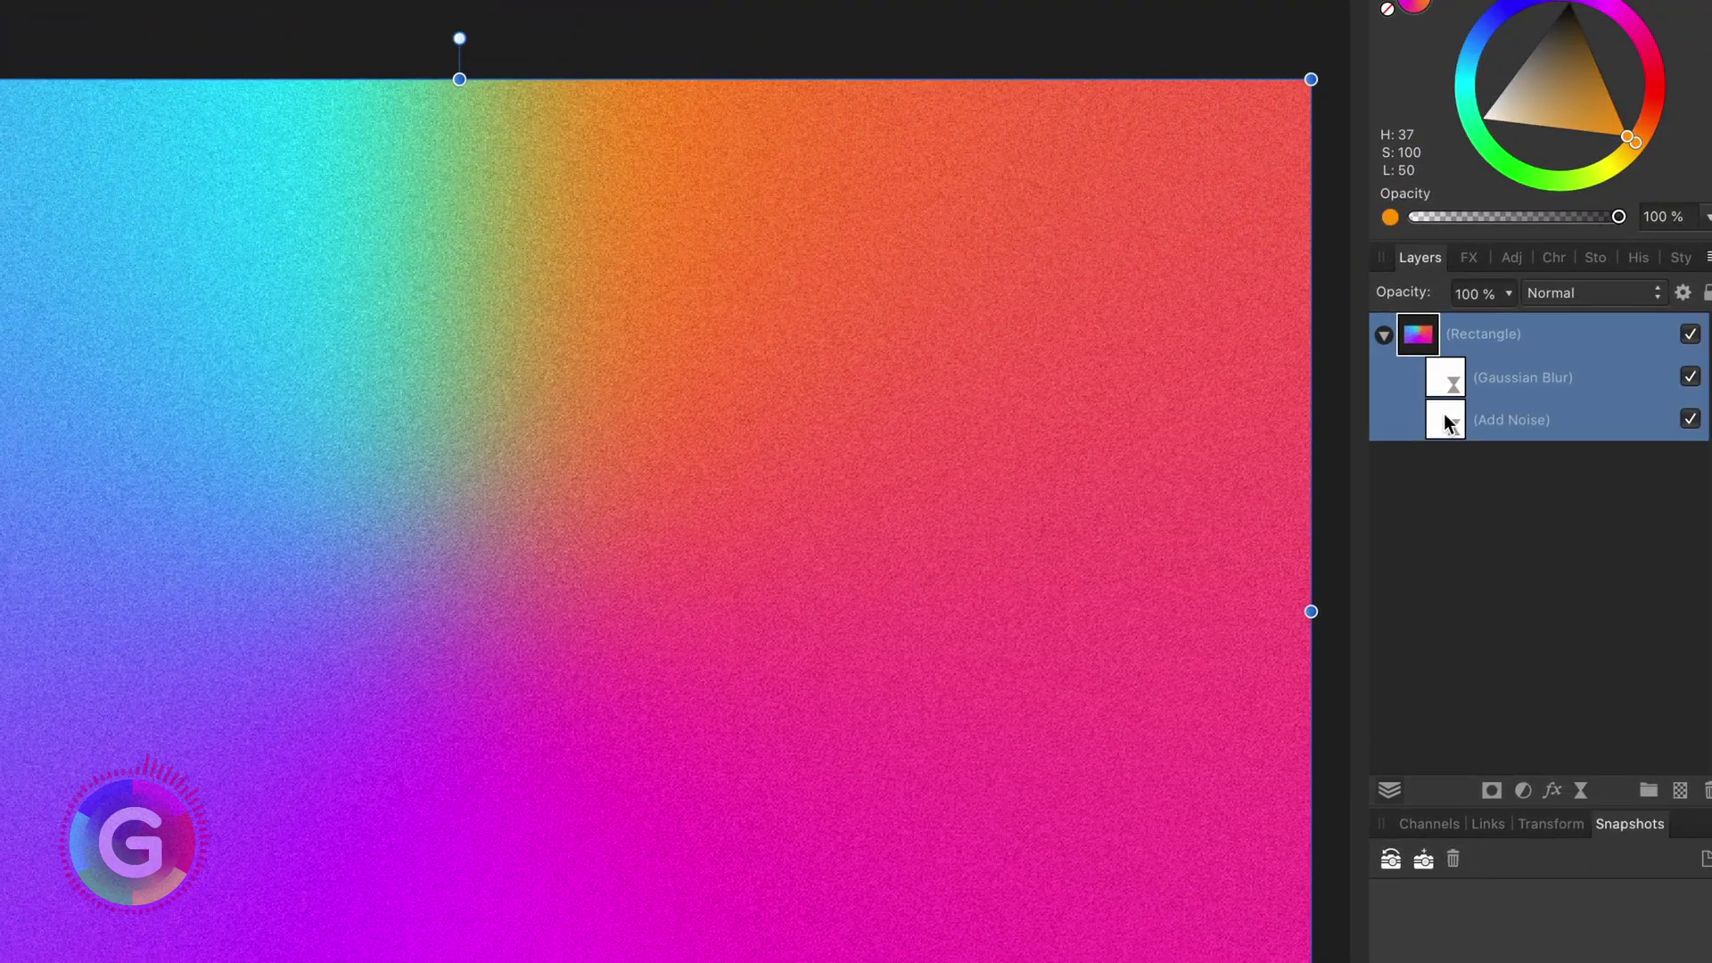
pyautogui.click(1612, 117)
pyautogui.click(1559, 307)
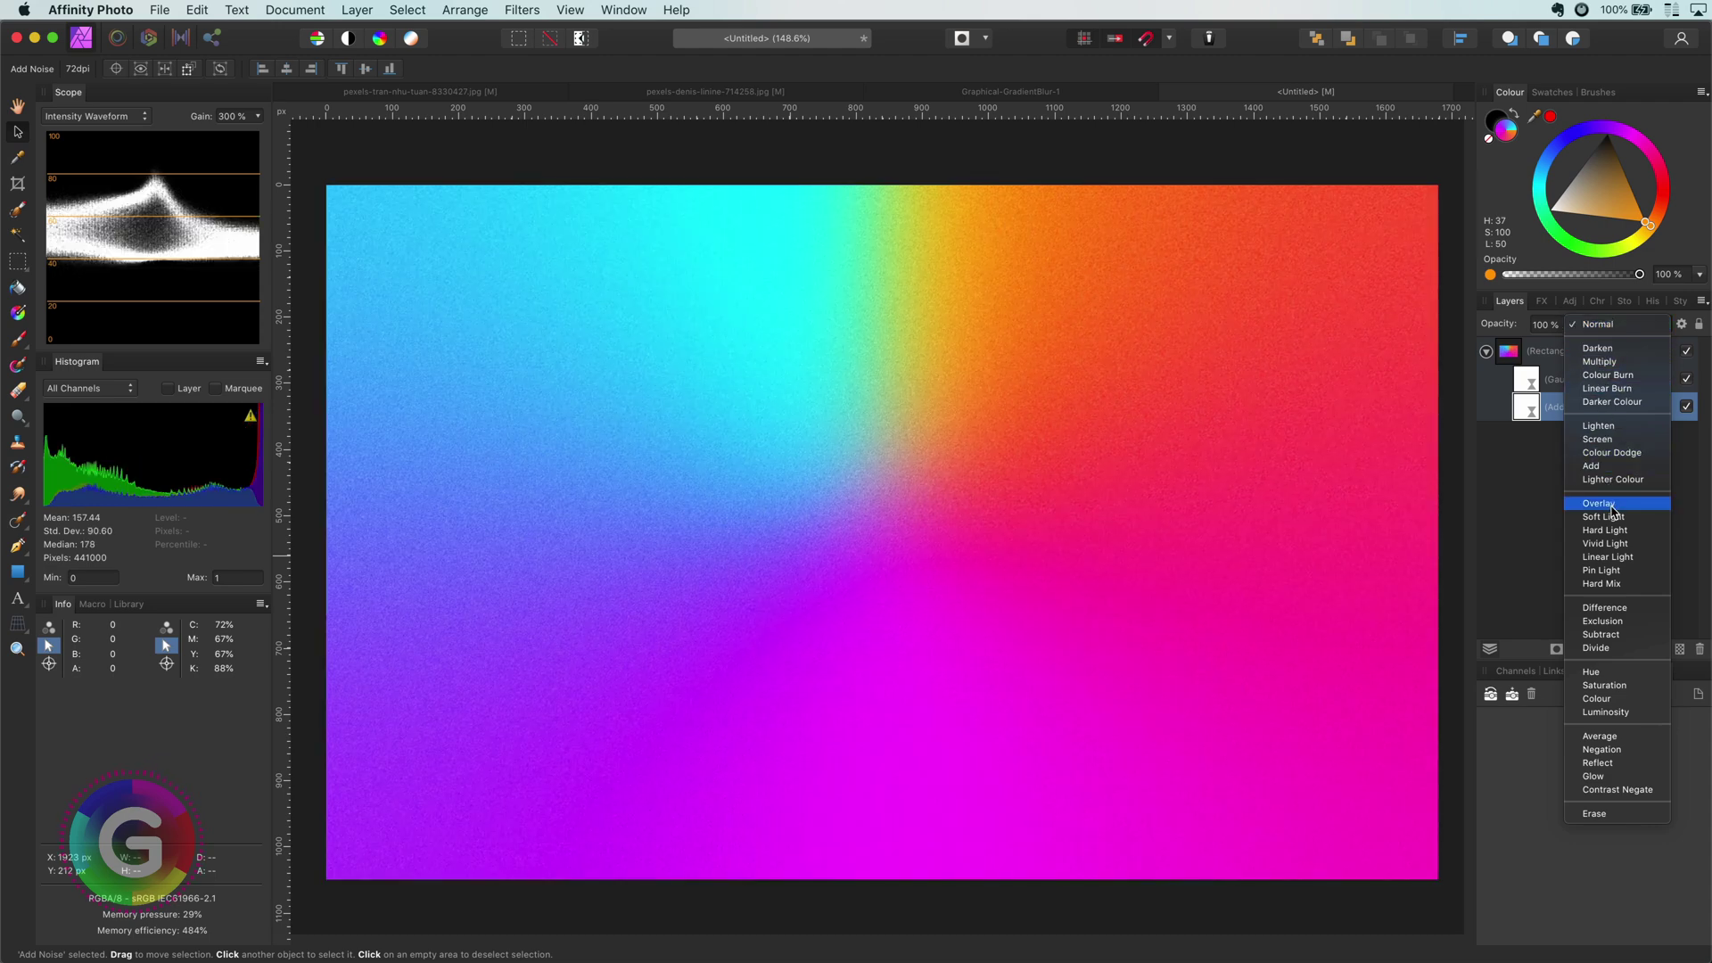
pyautogui.click(1612, 509)
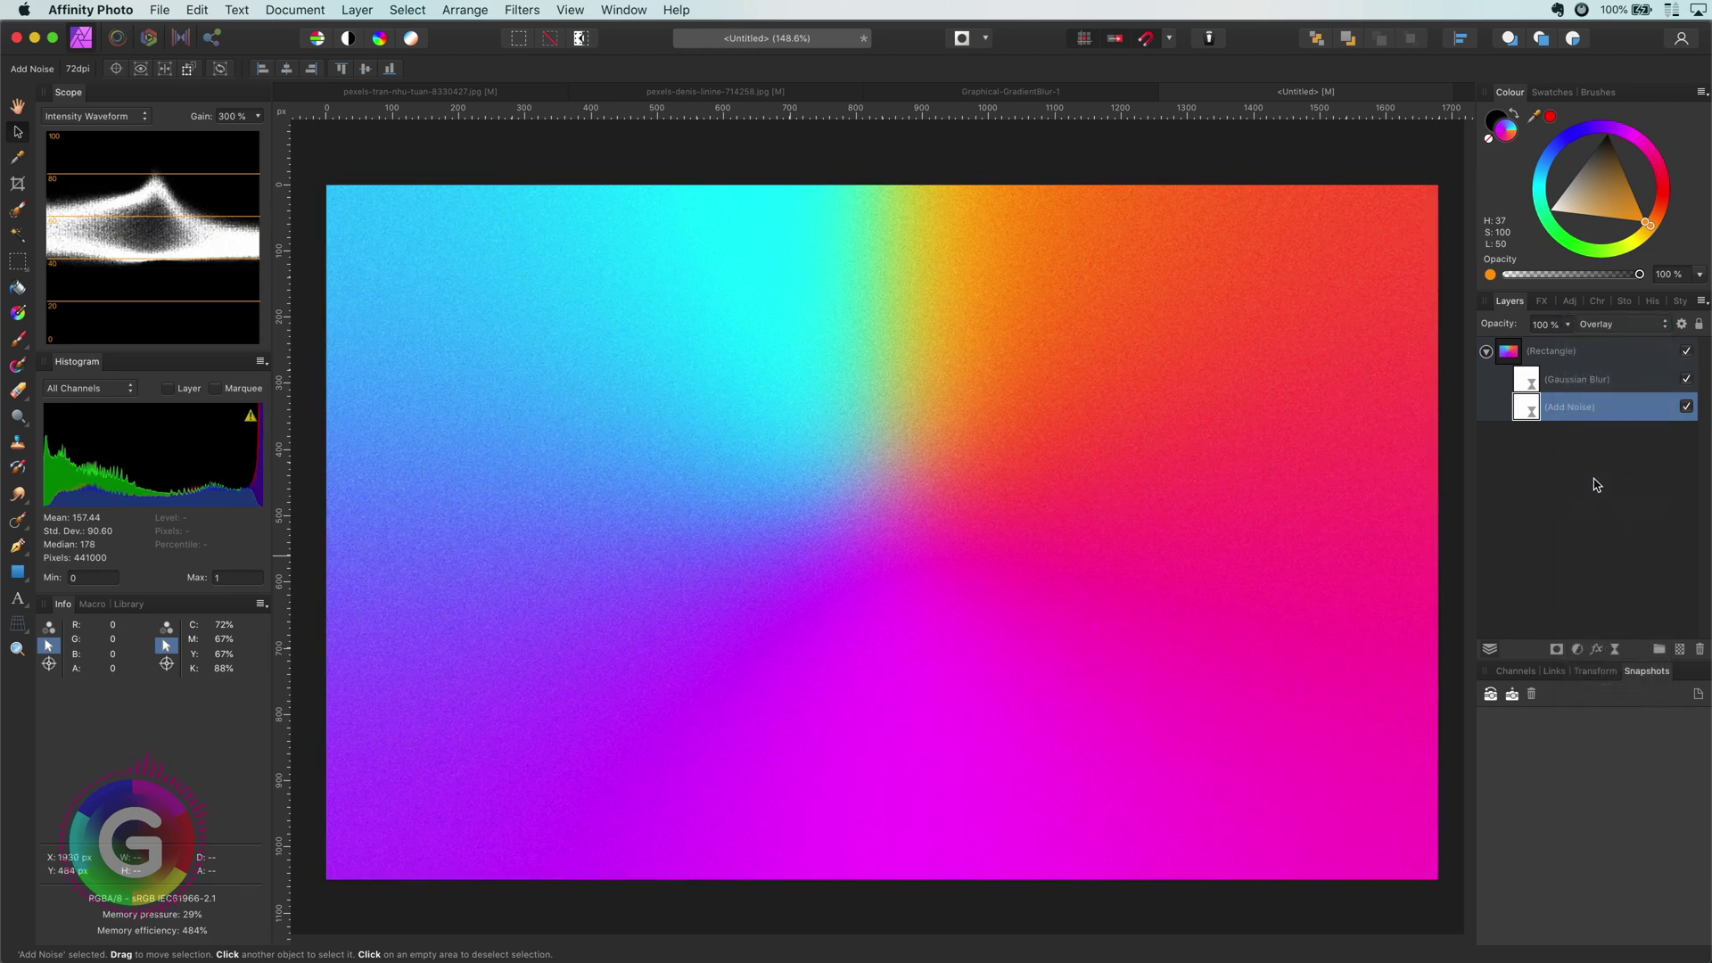
# Duplicate the gradient rectangle, delete the copy's Gaussian Blur, and fill it neutral grey.
pyautogui.click(1507, 353)
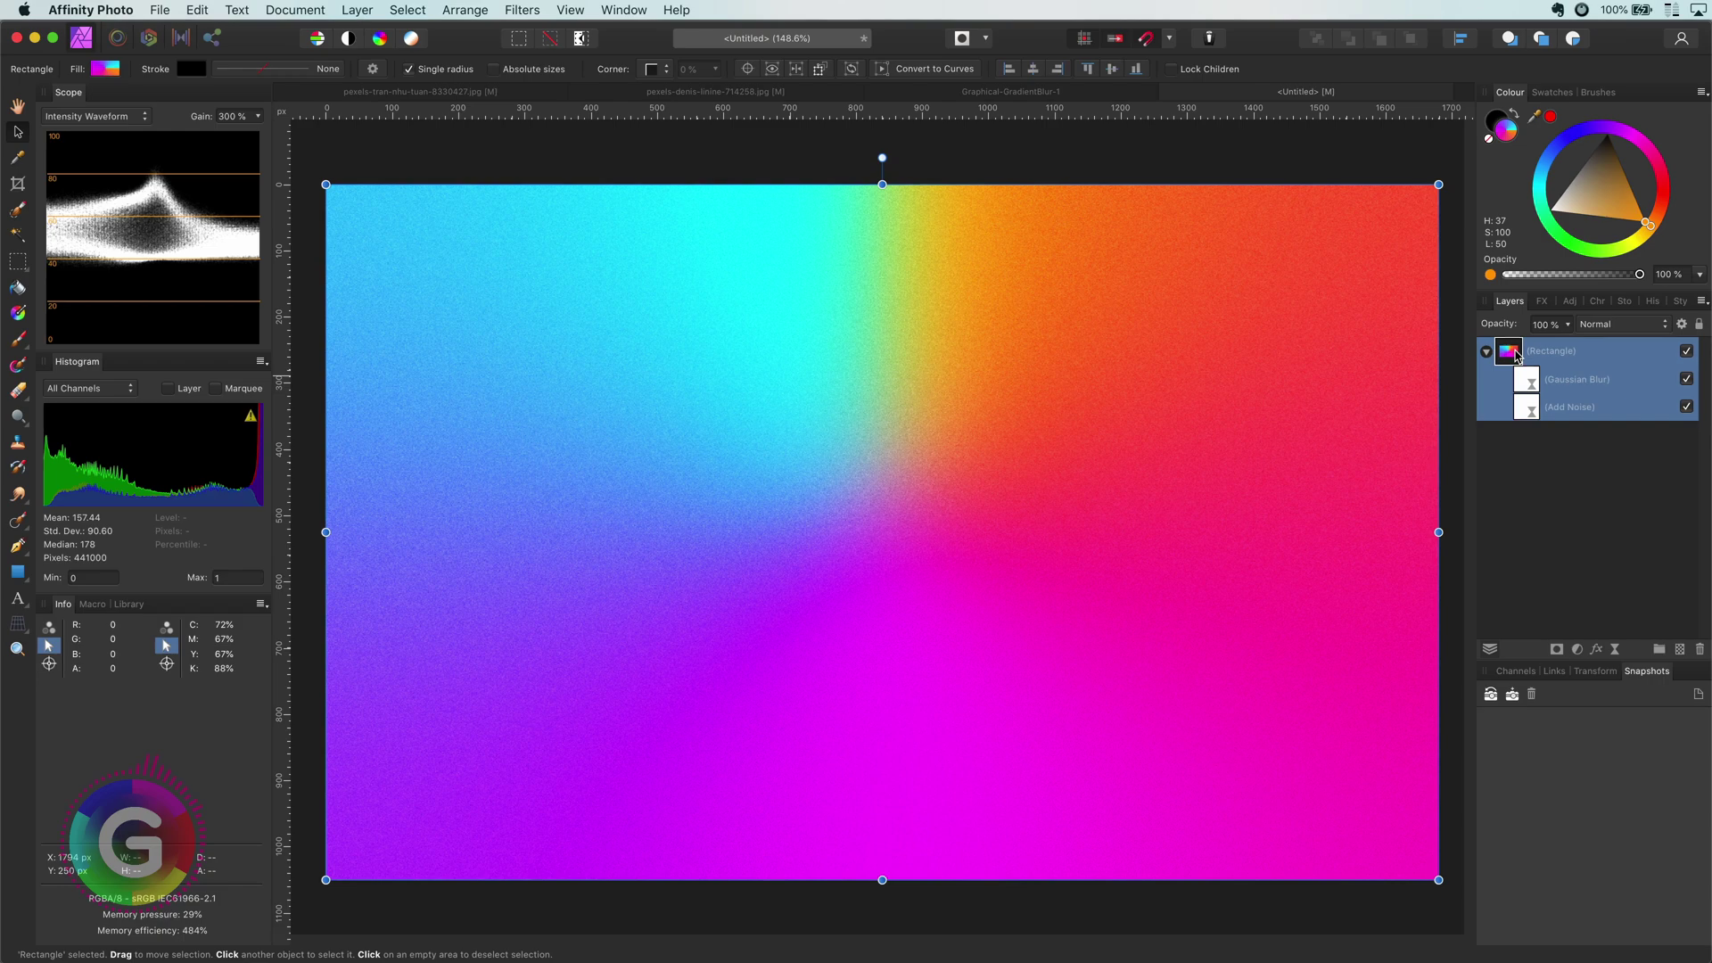
pyautogui.press('super+j')
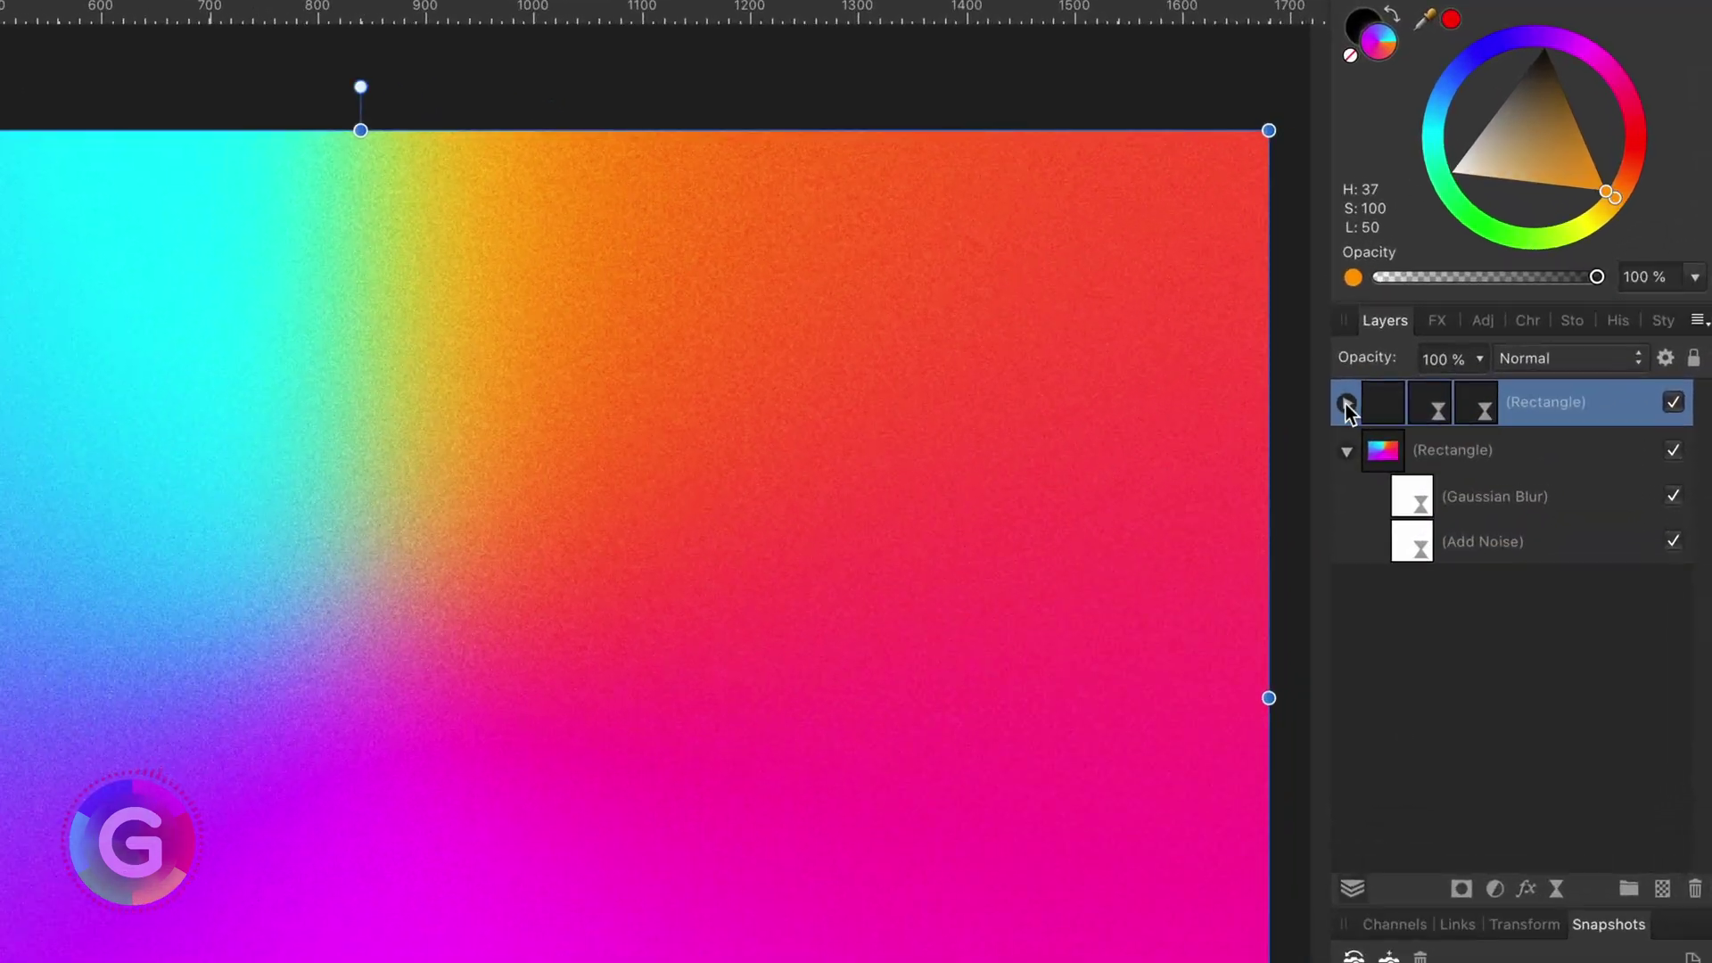
pyautogui.click(1401, 383)
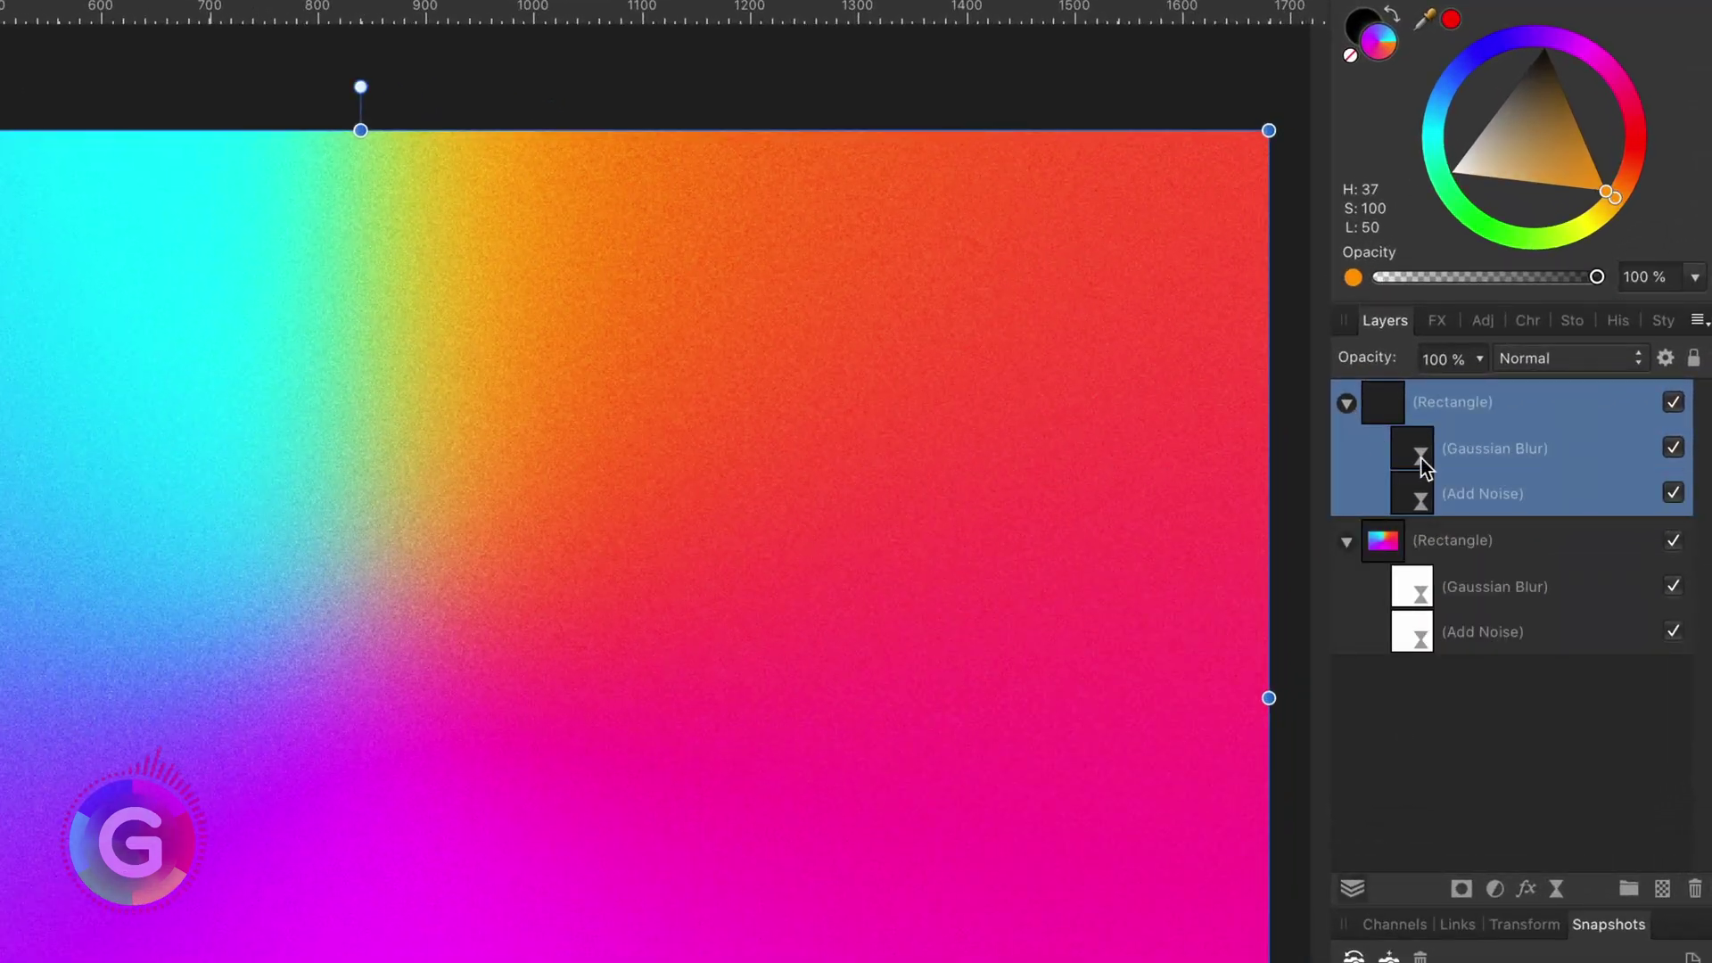
pyautogui.click(1465, 419)
pyautogui.click(1421, 447)
pyautogui.press('Delete')
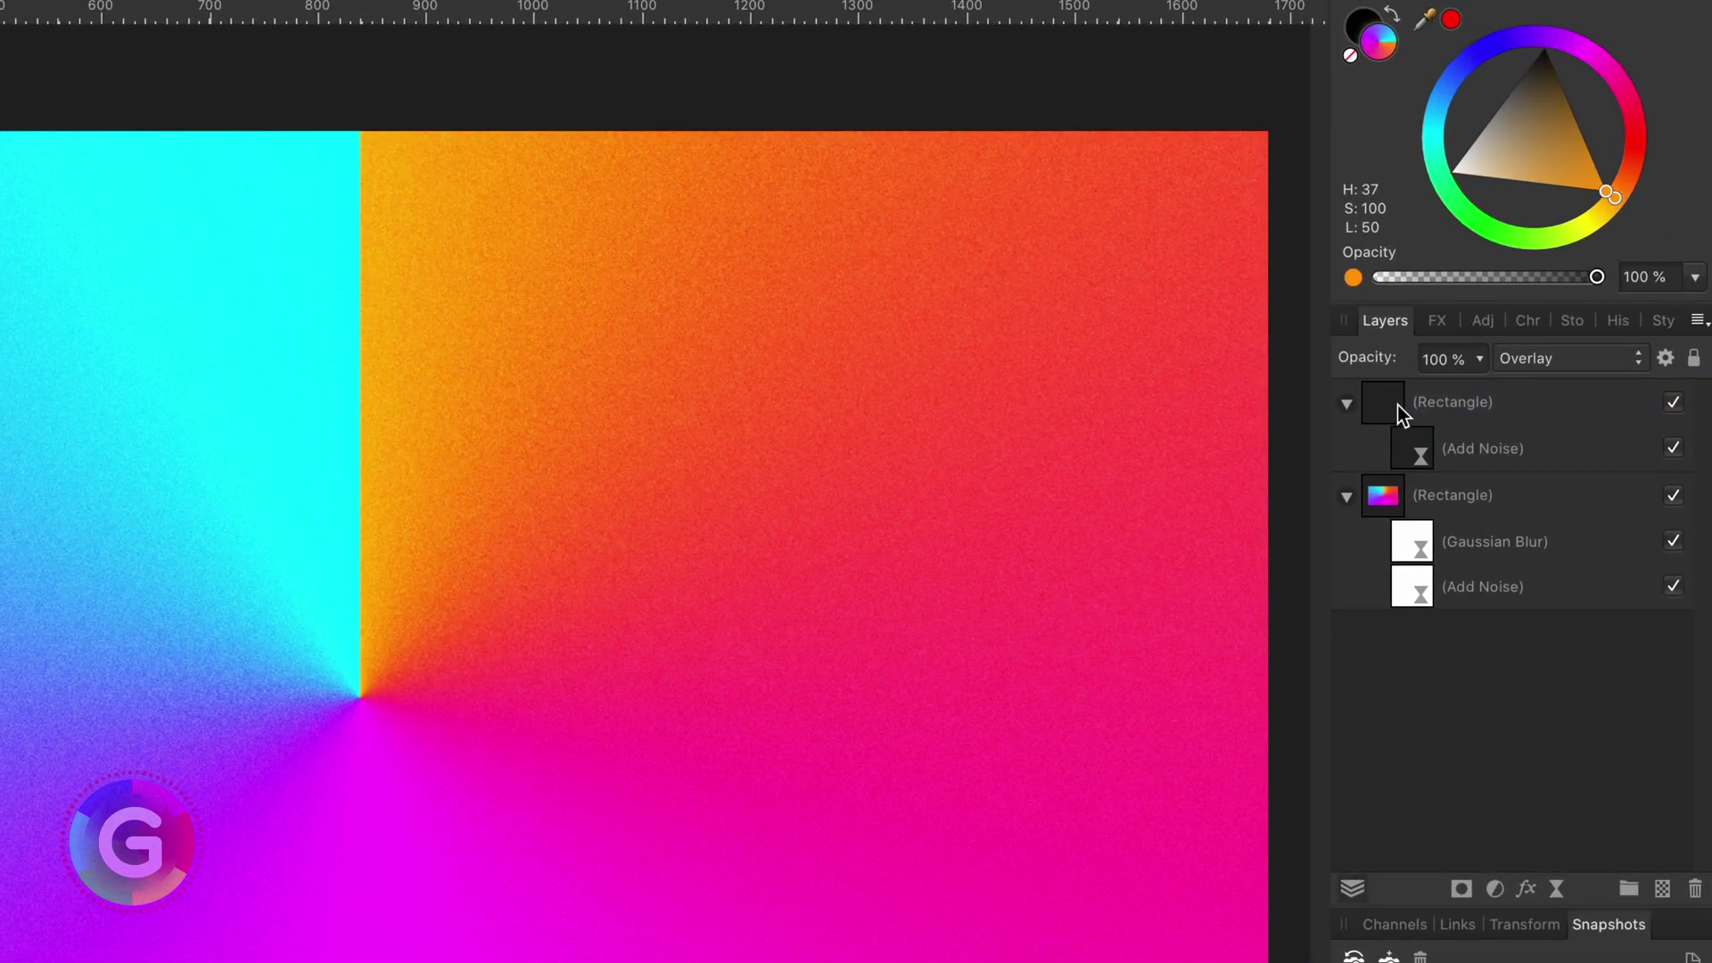
pyautogui.click(1398, 404)
pyautogui.moveTo(1544, 153); pyautogui.dragTo(1457, 83)
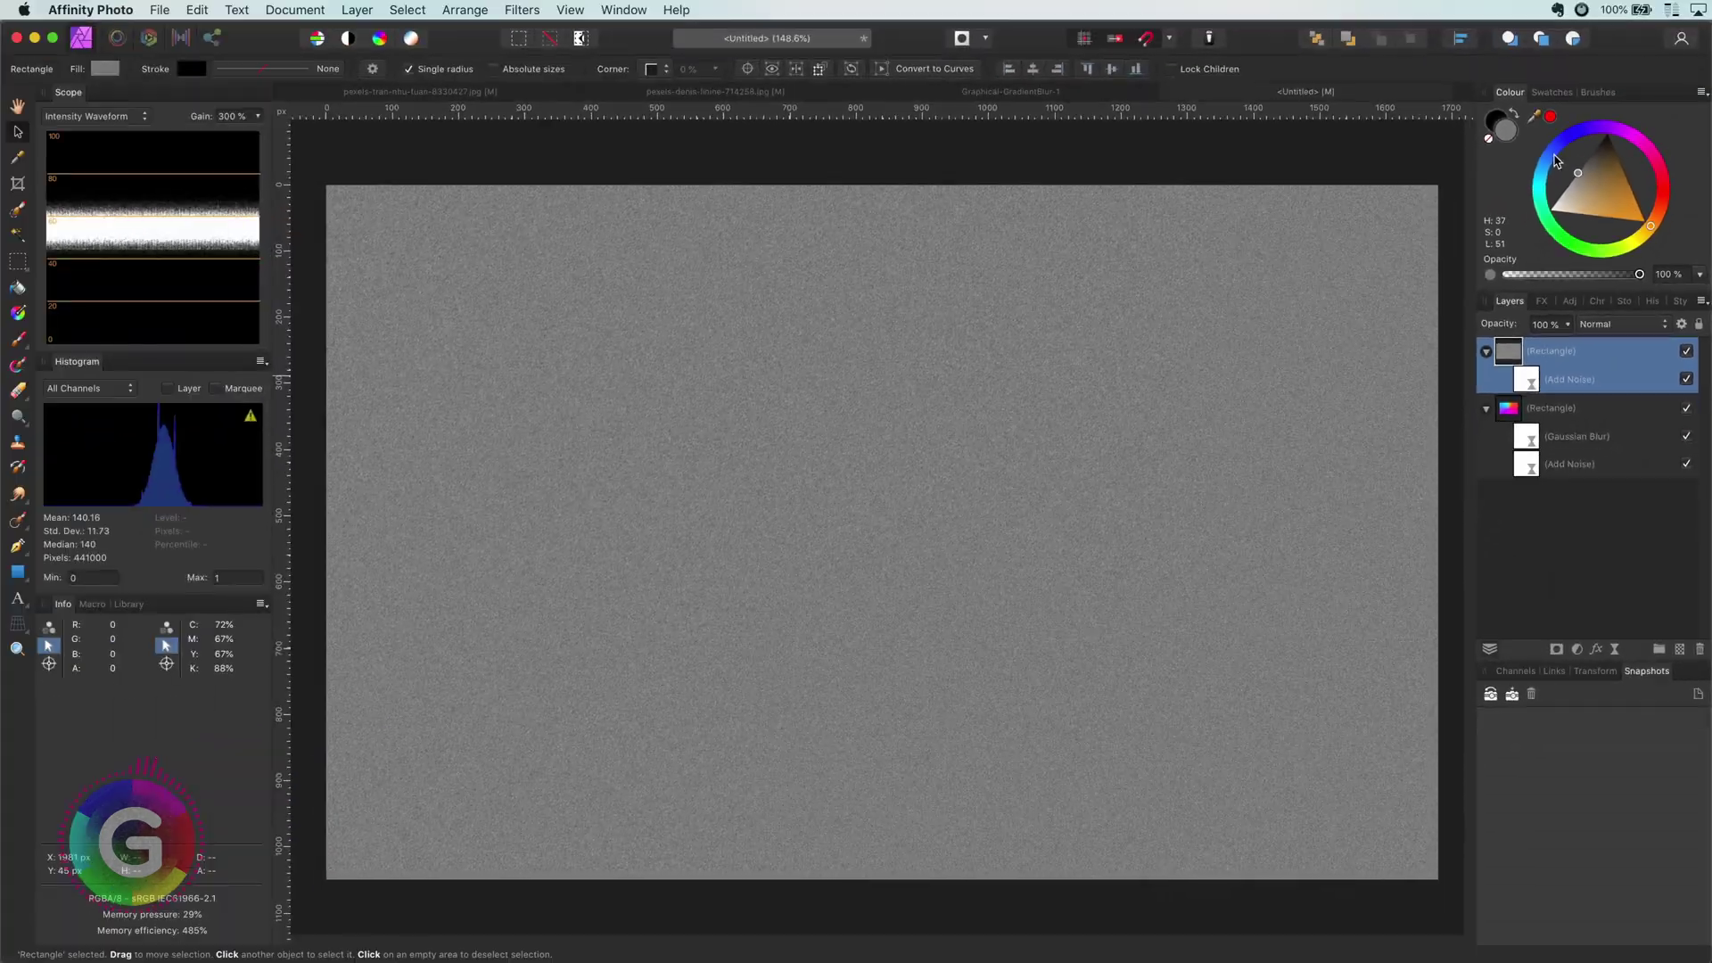
# Switch the grey rectangle's Add Noise to Uniform at about 42% intensity.
pyautogui.click(1424, 450)
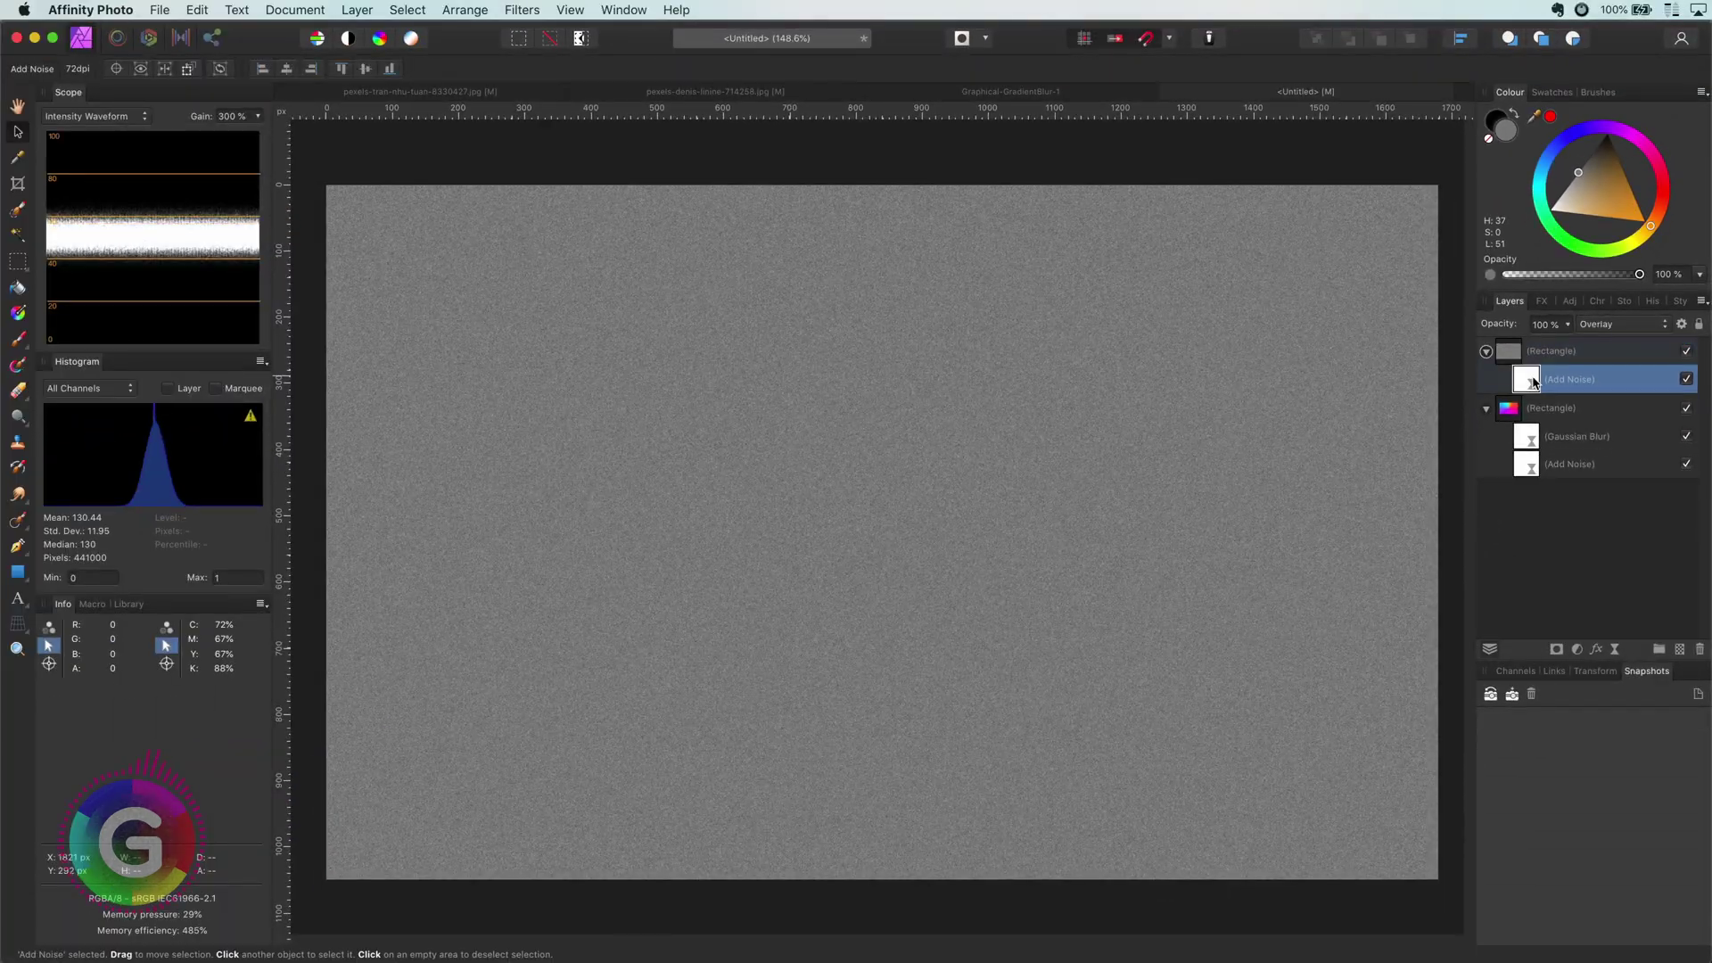
pyautogui.doubleClick(1533, 381)
pyautogui.click(1209, 857)
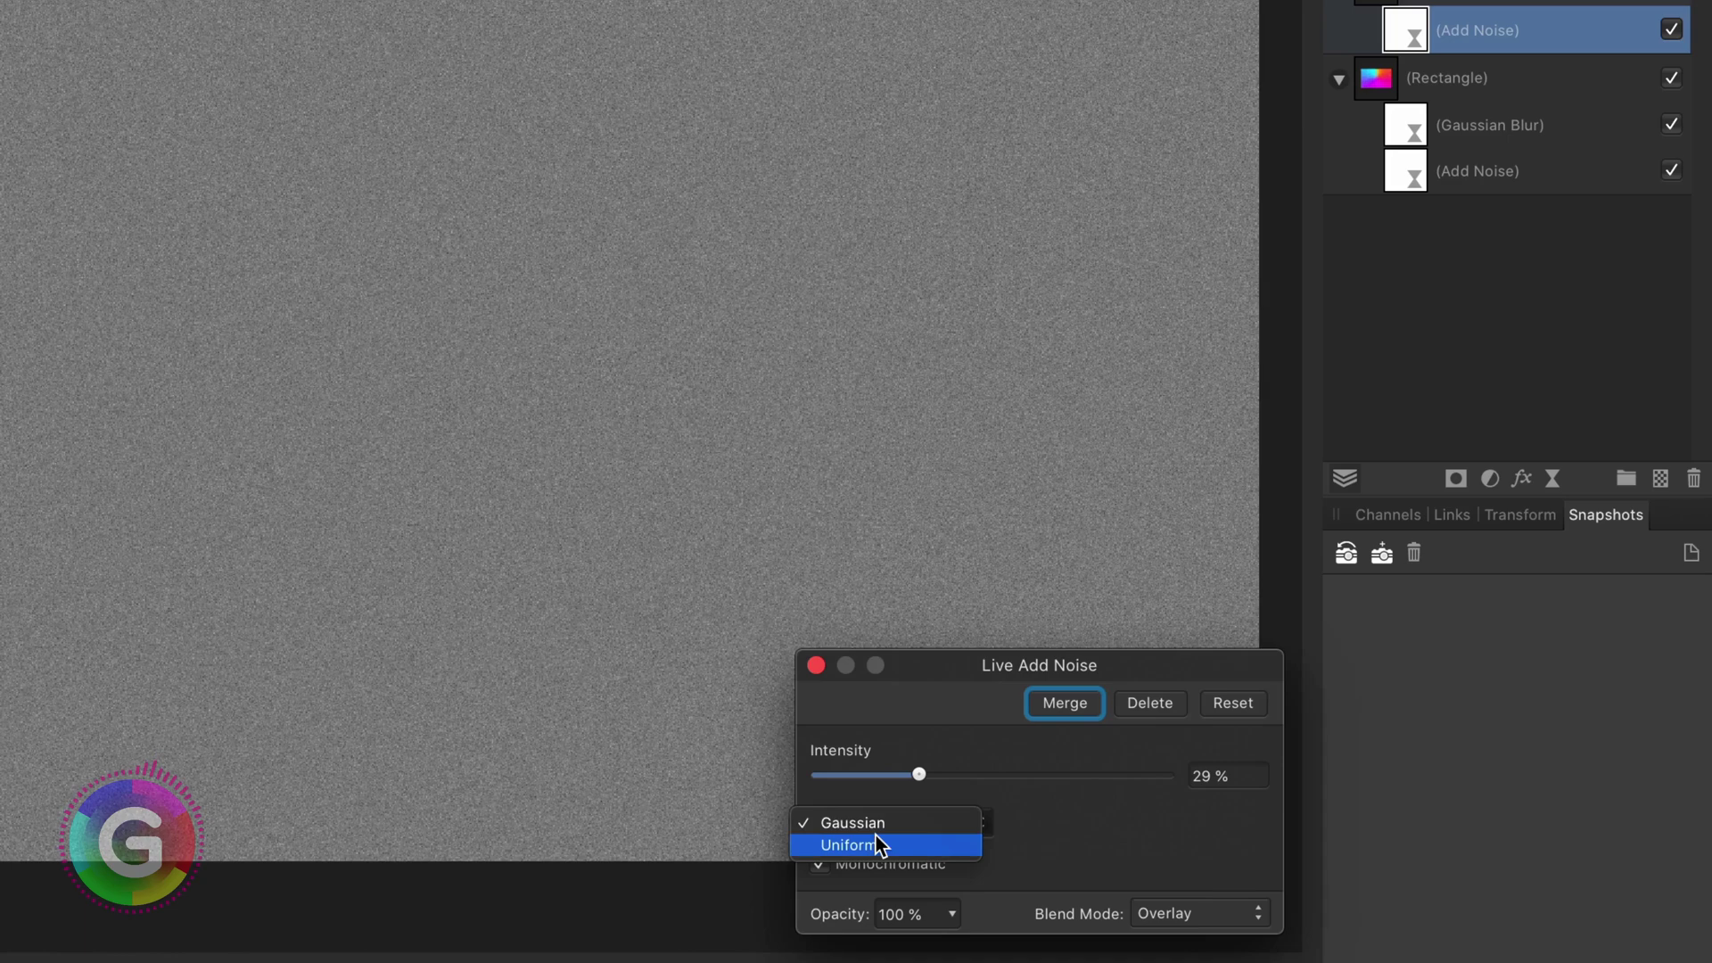
pyautogui.click(875, 844)
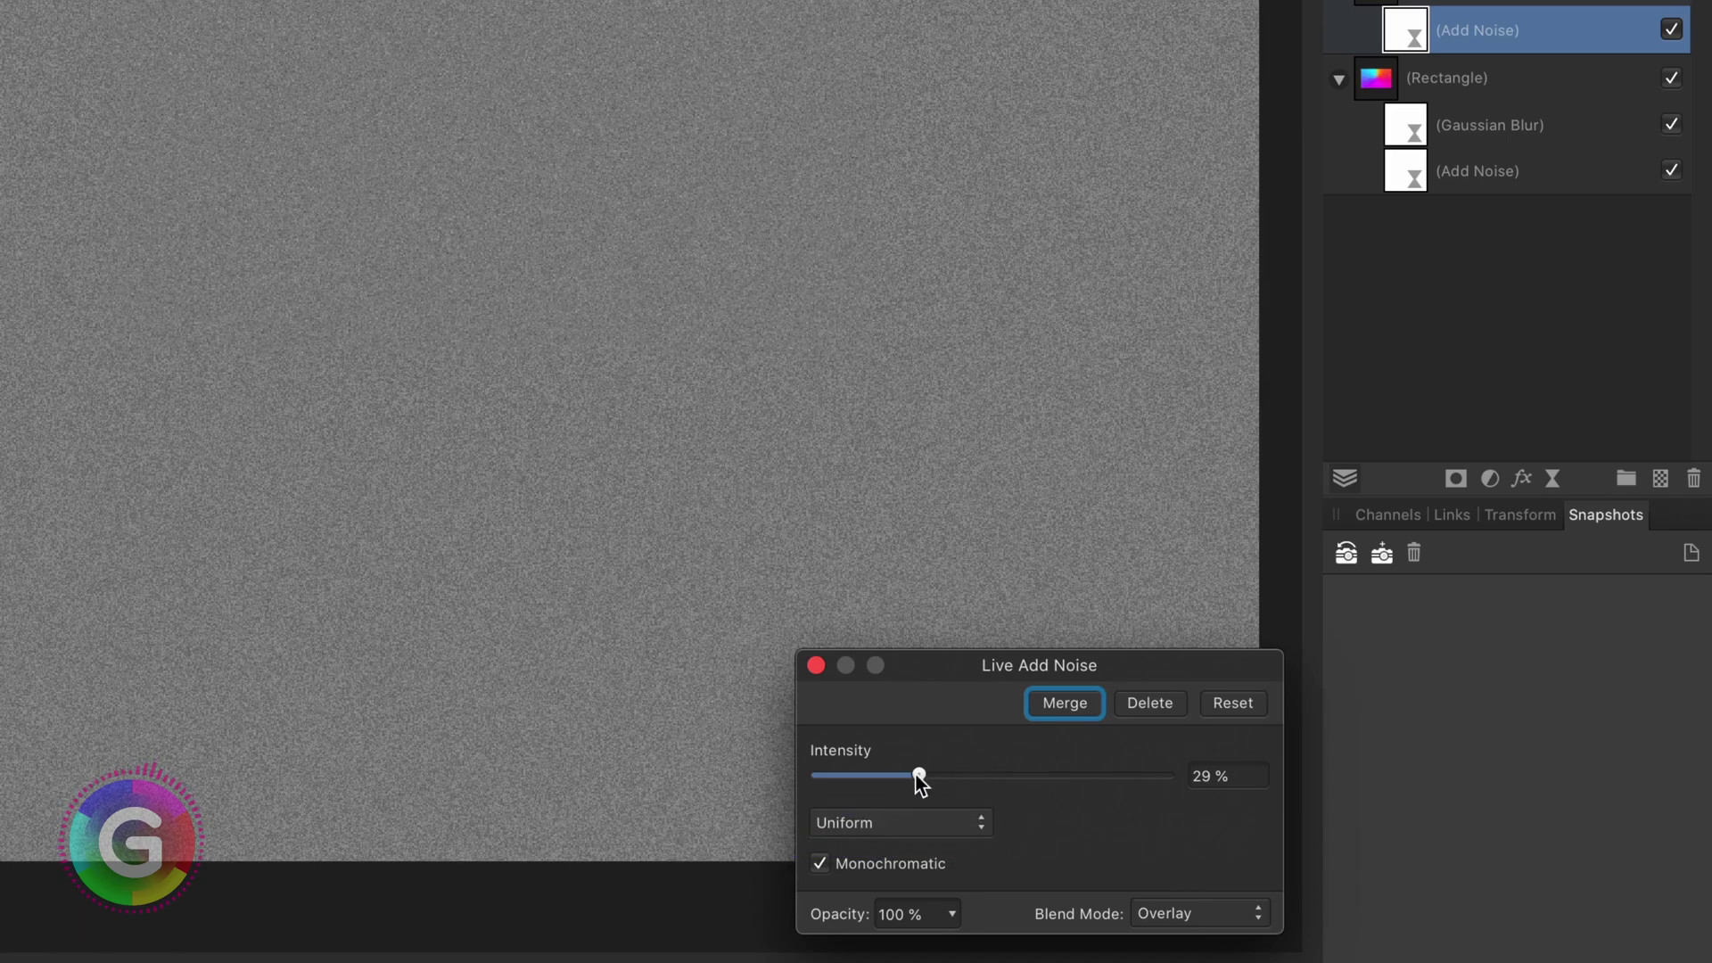
pyautogui.moveTo(919, 775); pyautogui.dragTo(973, 775)
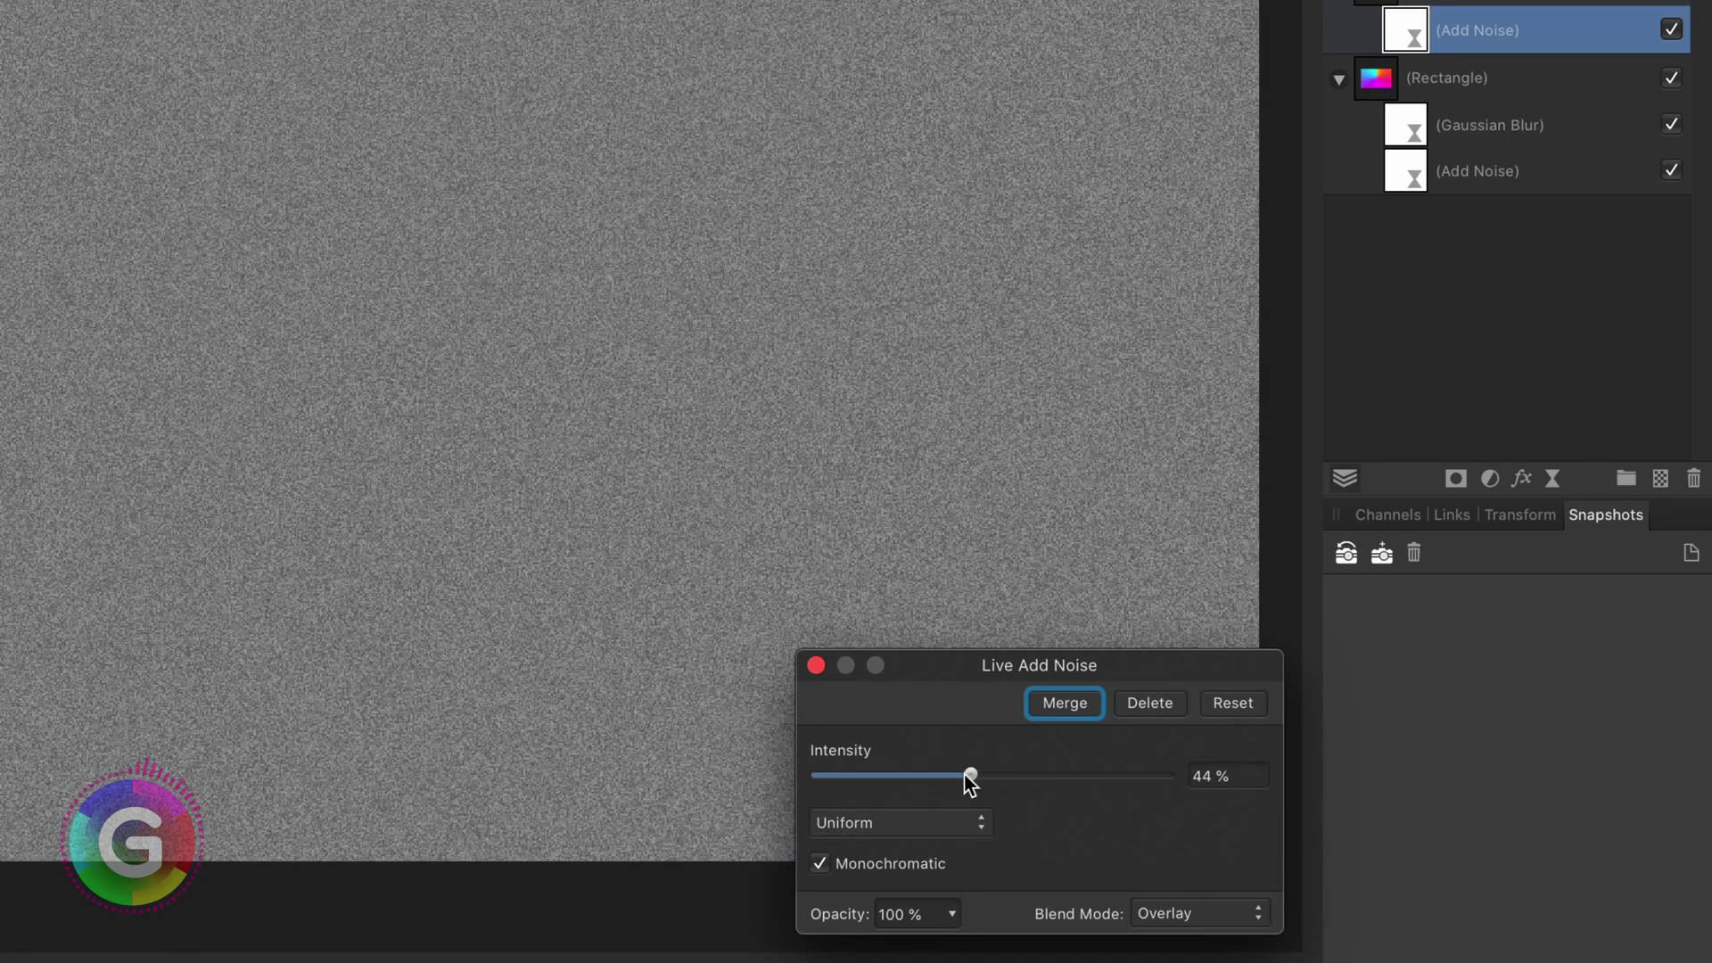
pyautogui.click(815, 665)
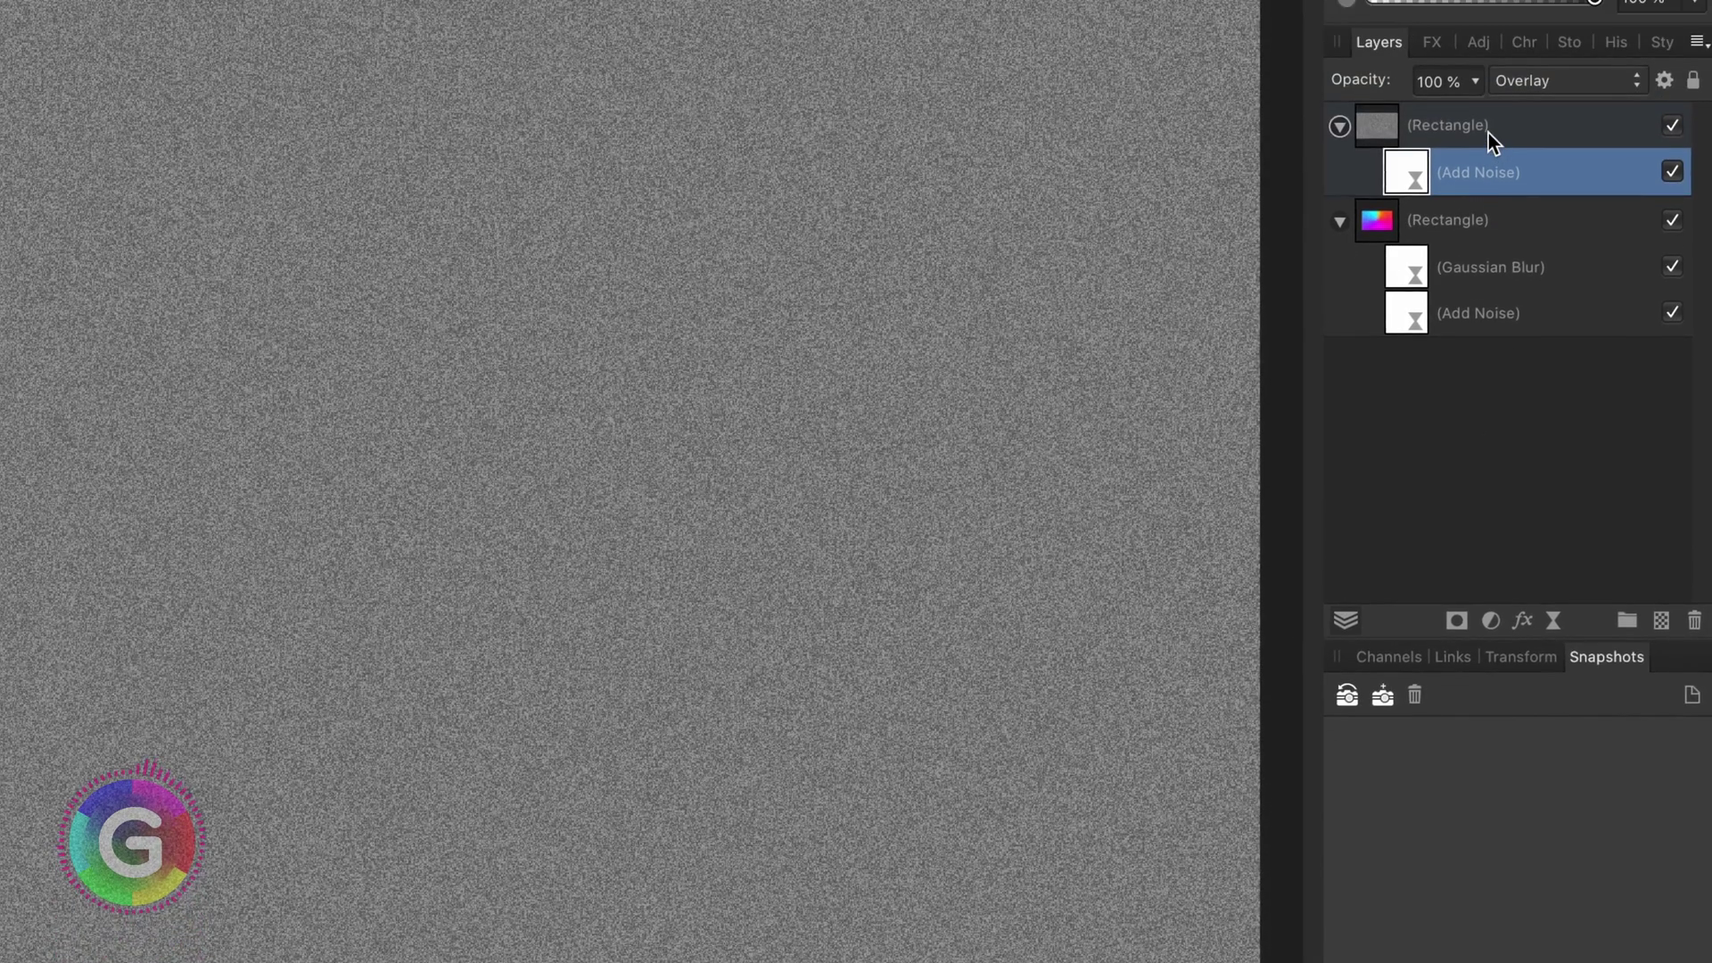
pyautogui.click(1489, 132)
pyautogui.click(1533, 84)
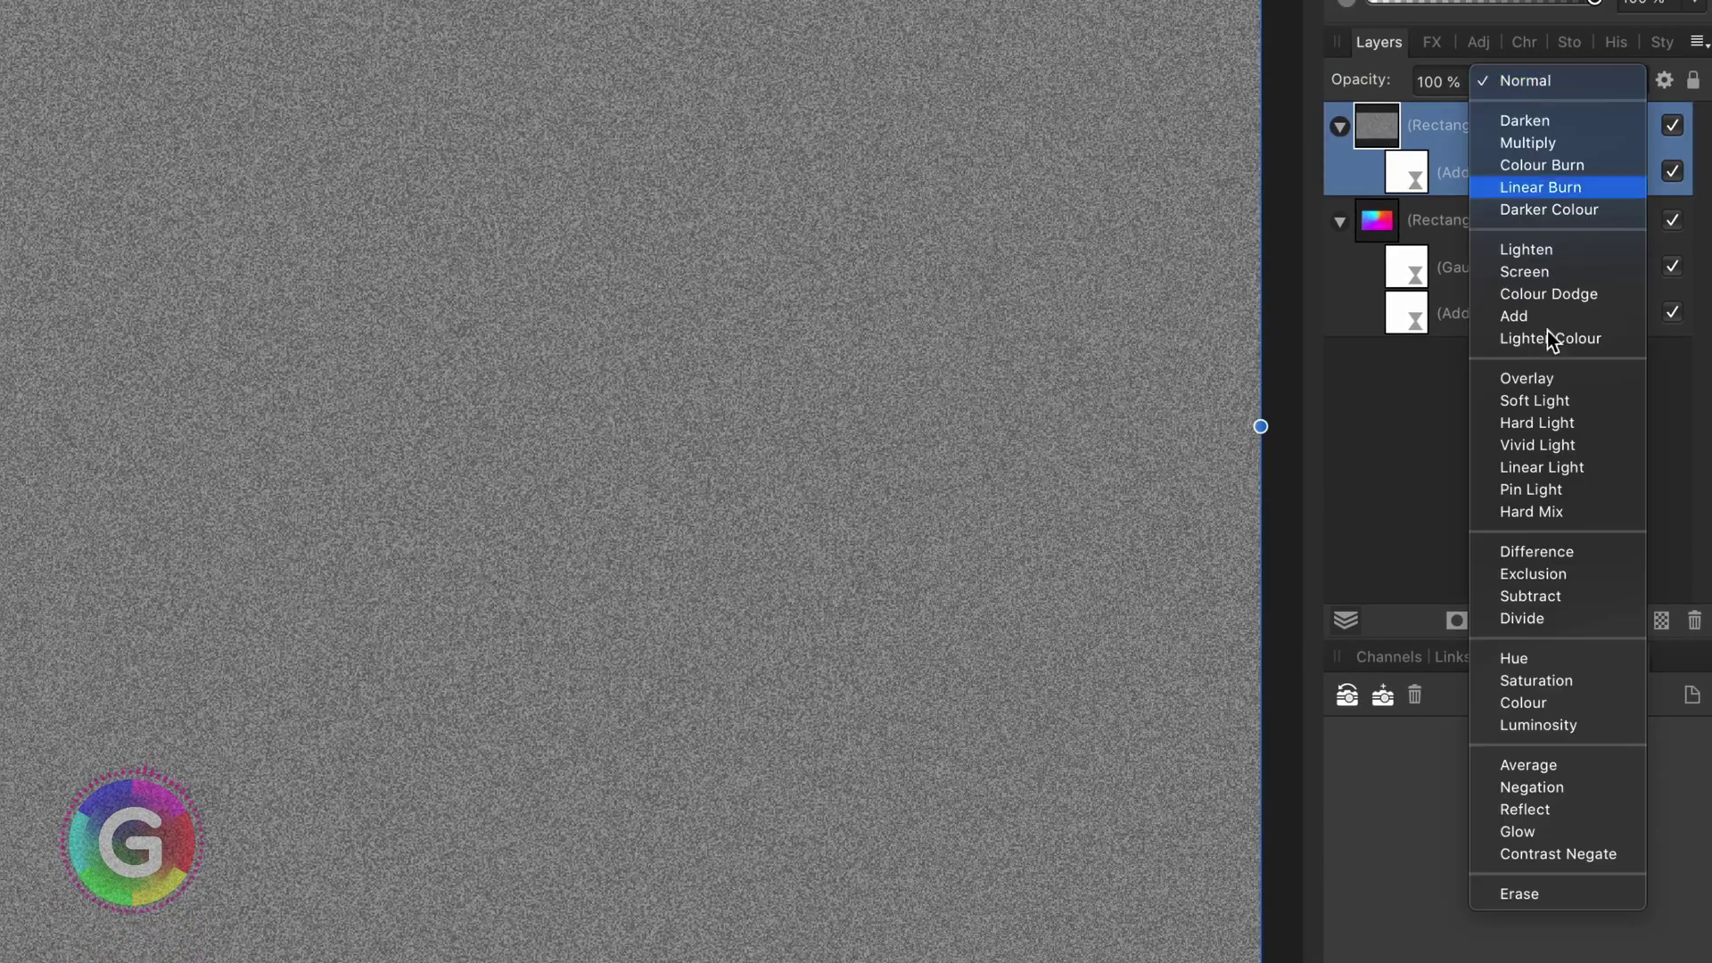
# Blend the grey noise layer in Soft Light and zoom in and out to inspect the grain.
pyautogui.click(1549, 402)
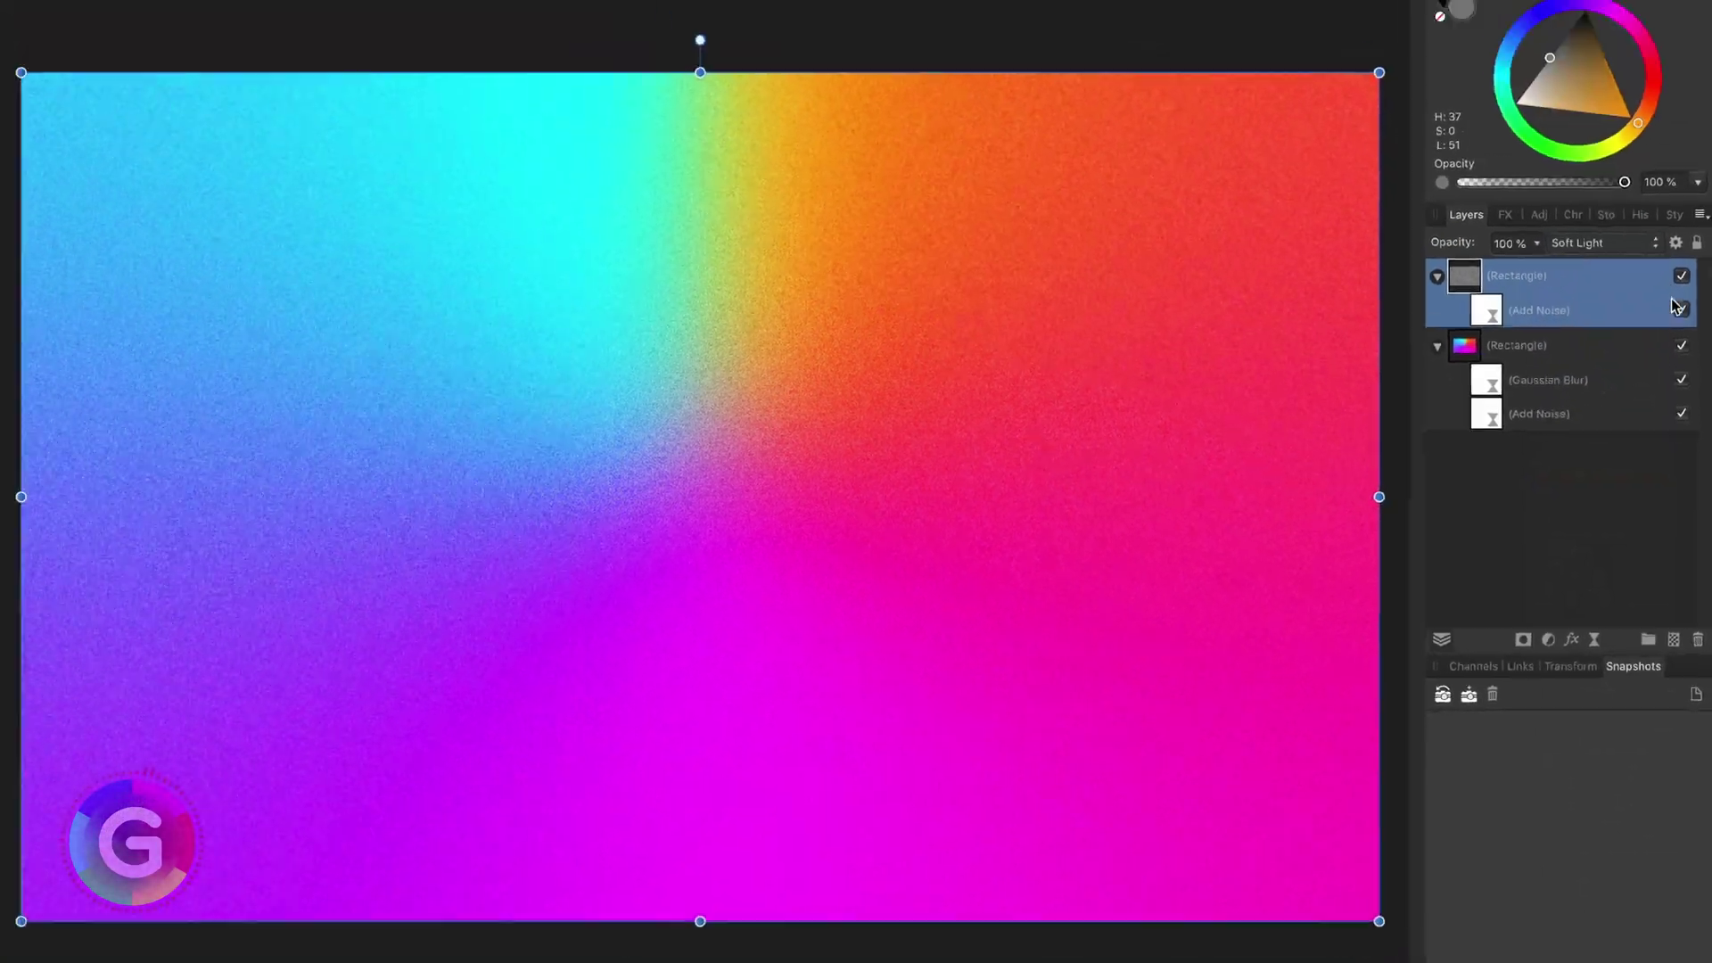
pyautogui.scroll(3, 933, 572)
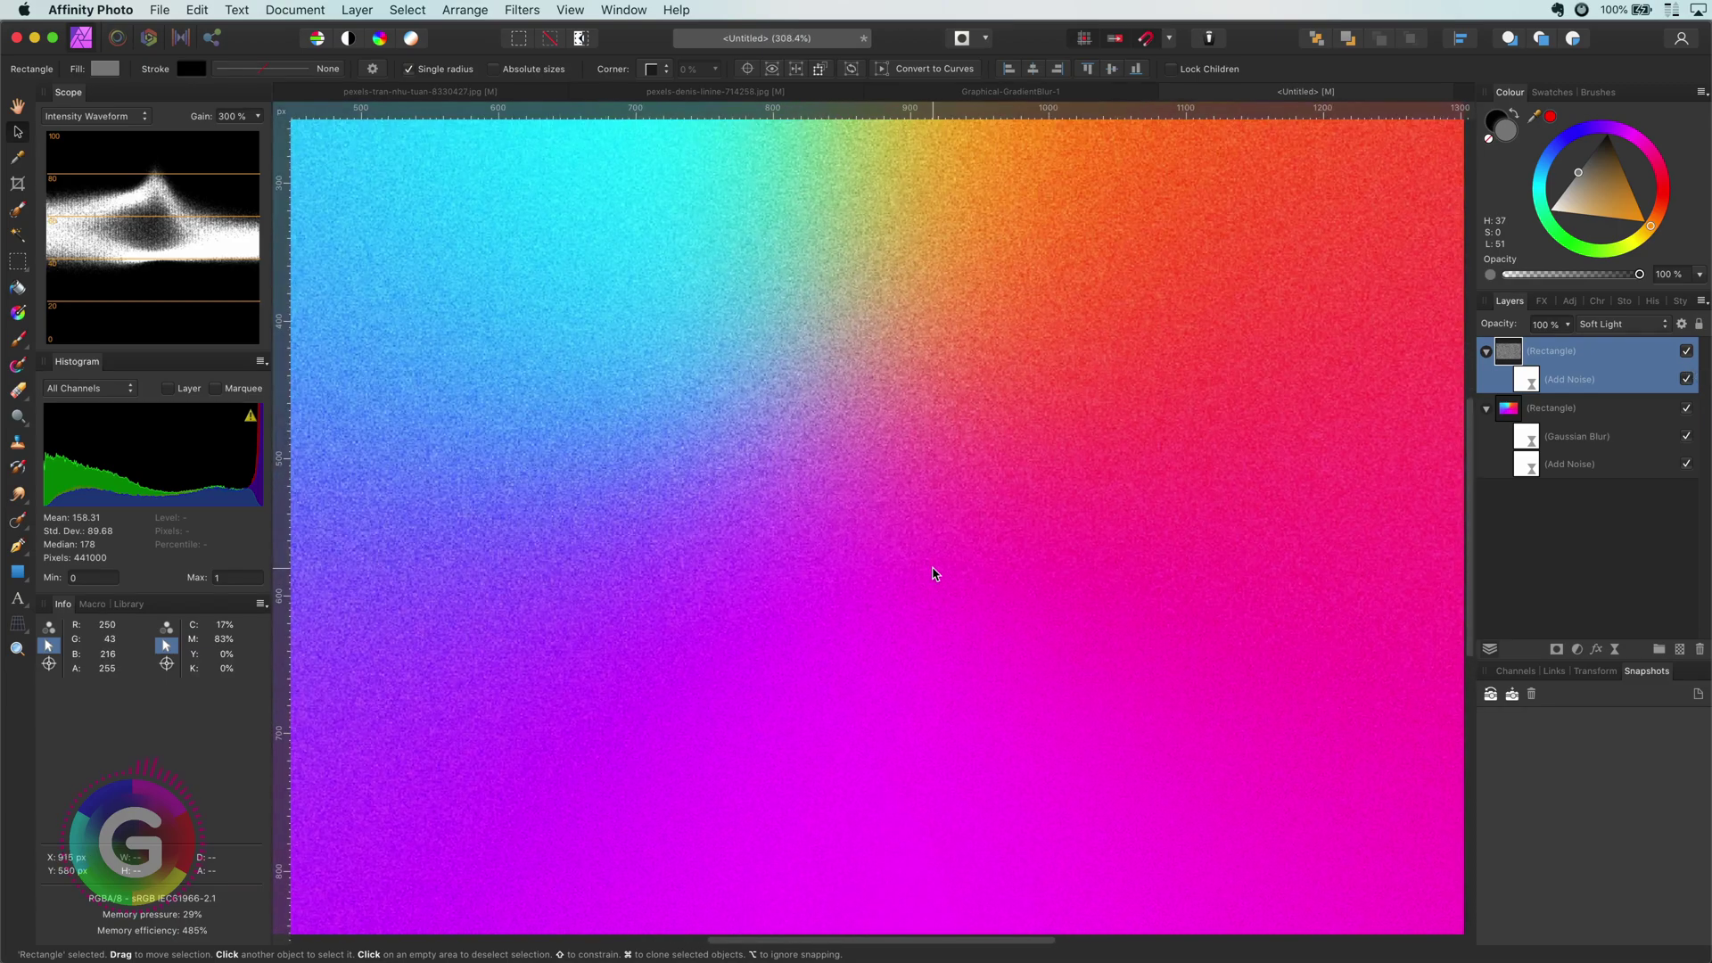
pyautogui.scroll(-3, 934, 572)
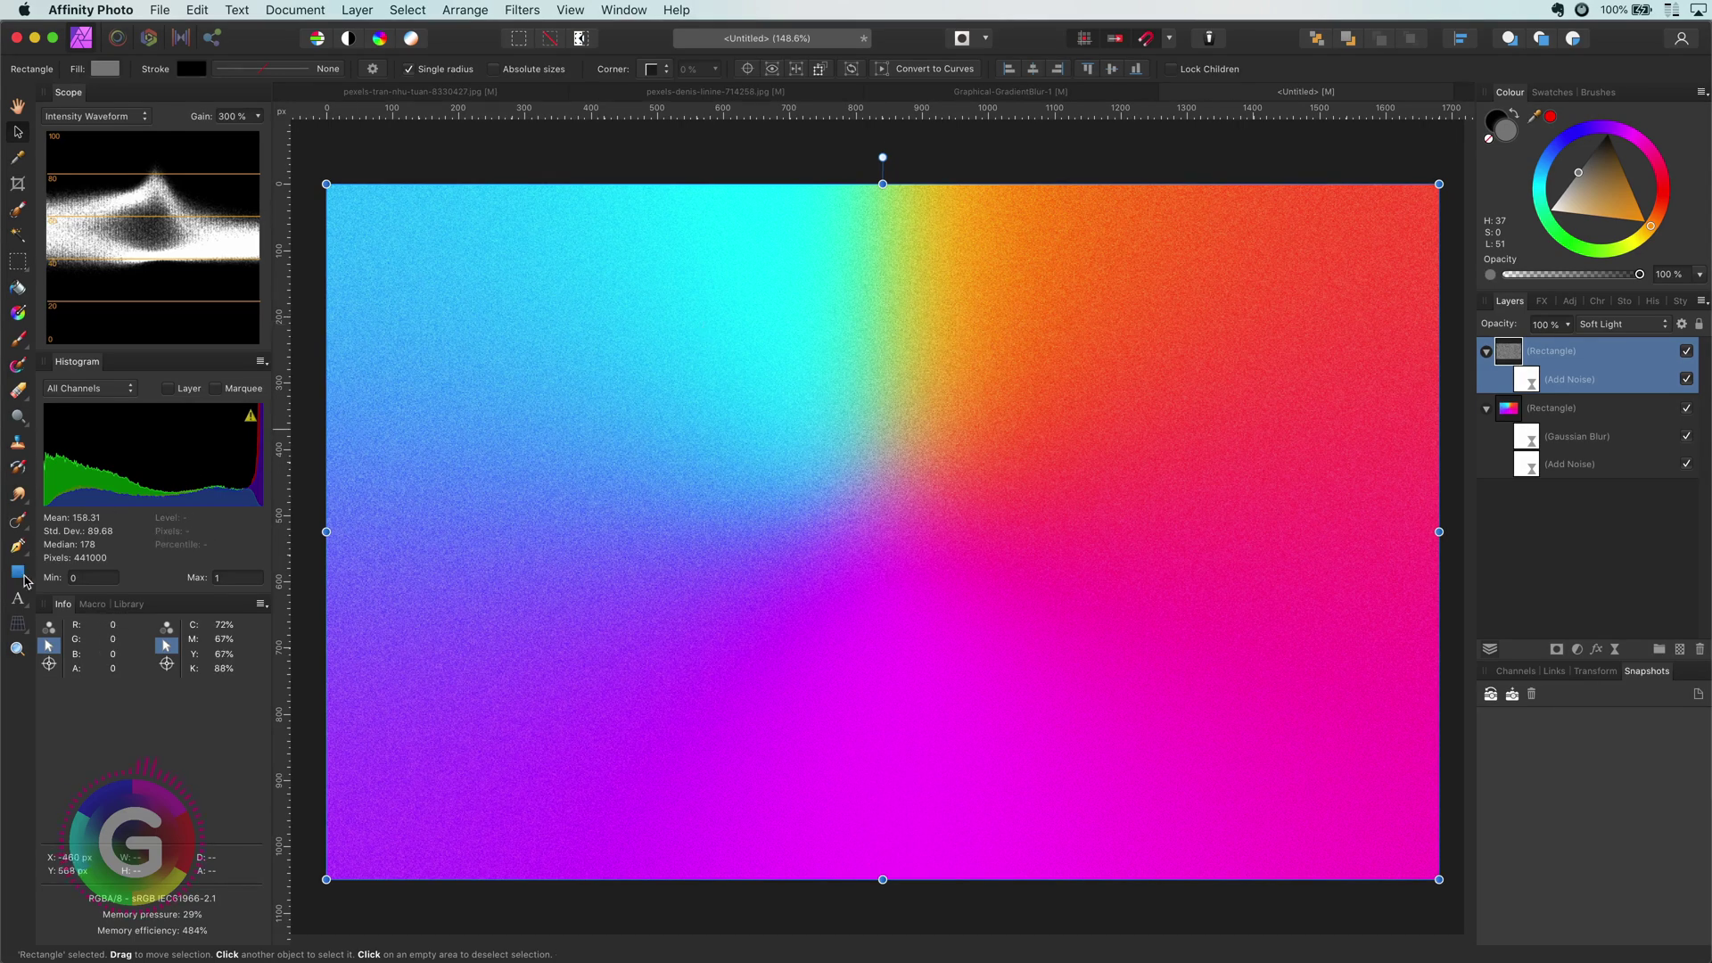
pyautogui.click(17, 599)
# Add artistic text 'TASTE' in Arial Black and centre it on the gradient.
pyautogui.moveTo(571, 400); pyautogui.dragTo(762, 608)
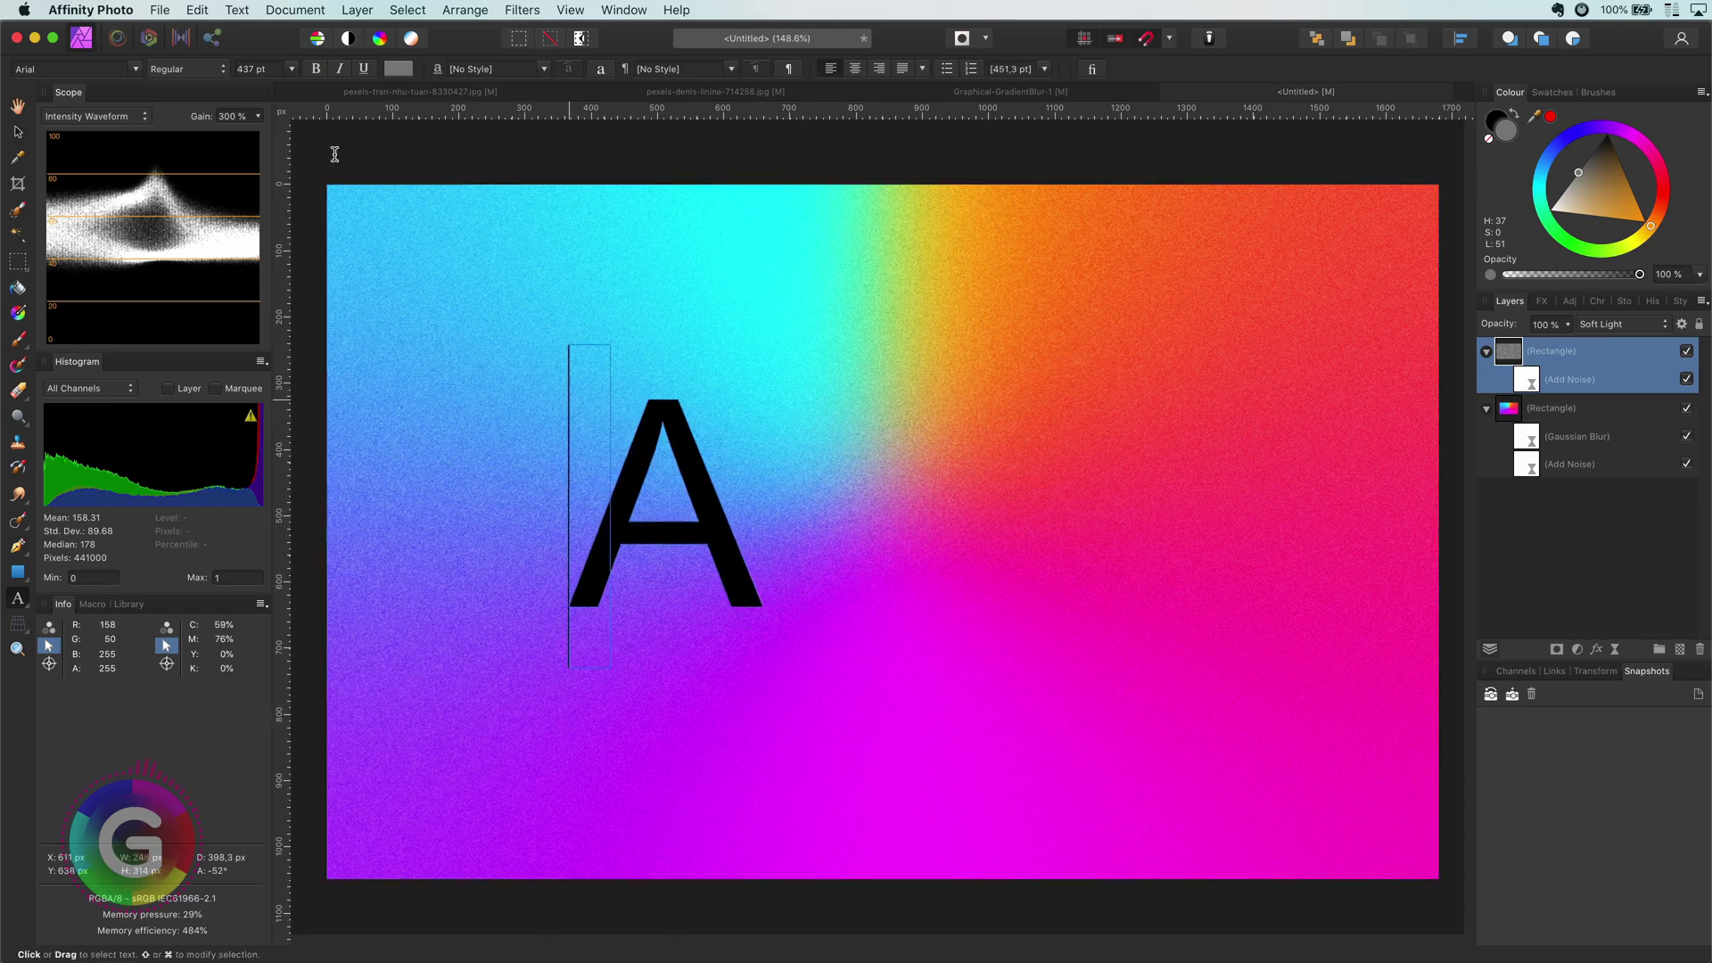
pyautogui.click(72, 69)
pyautogui.click(80, 533)
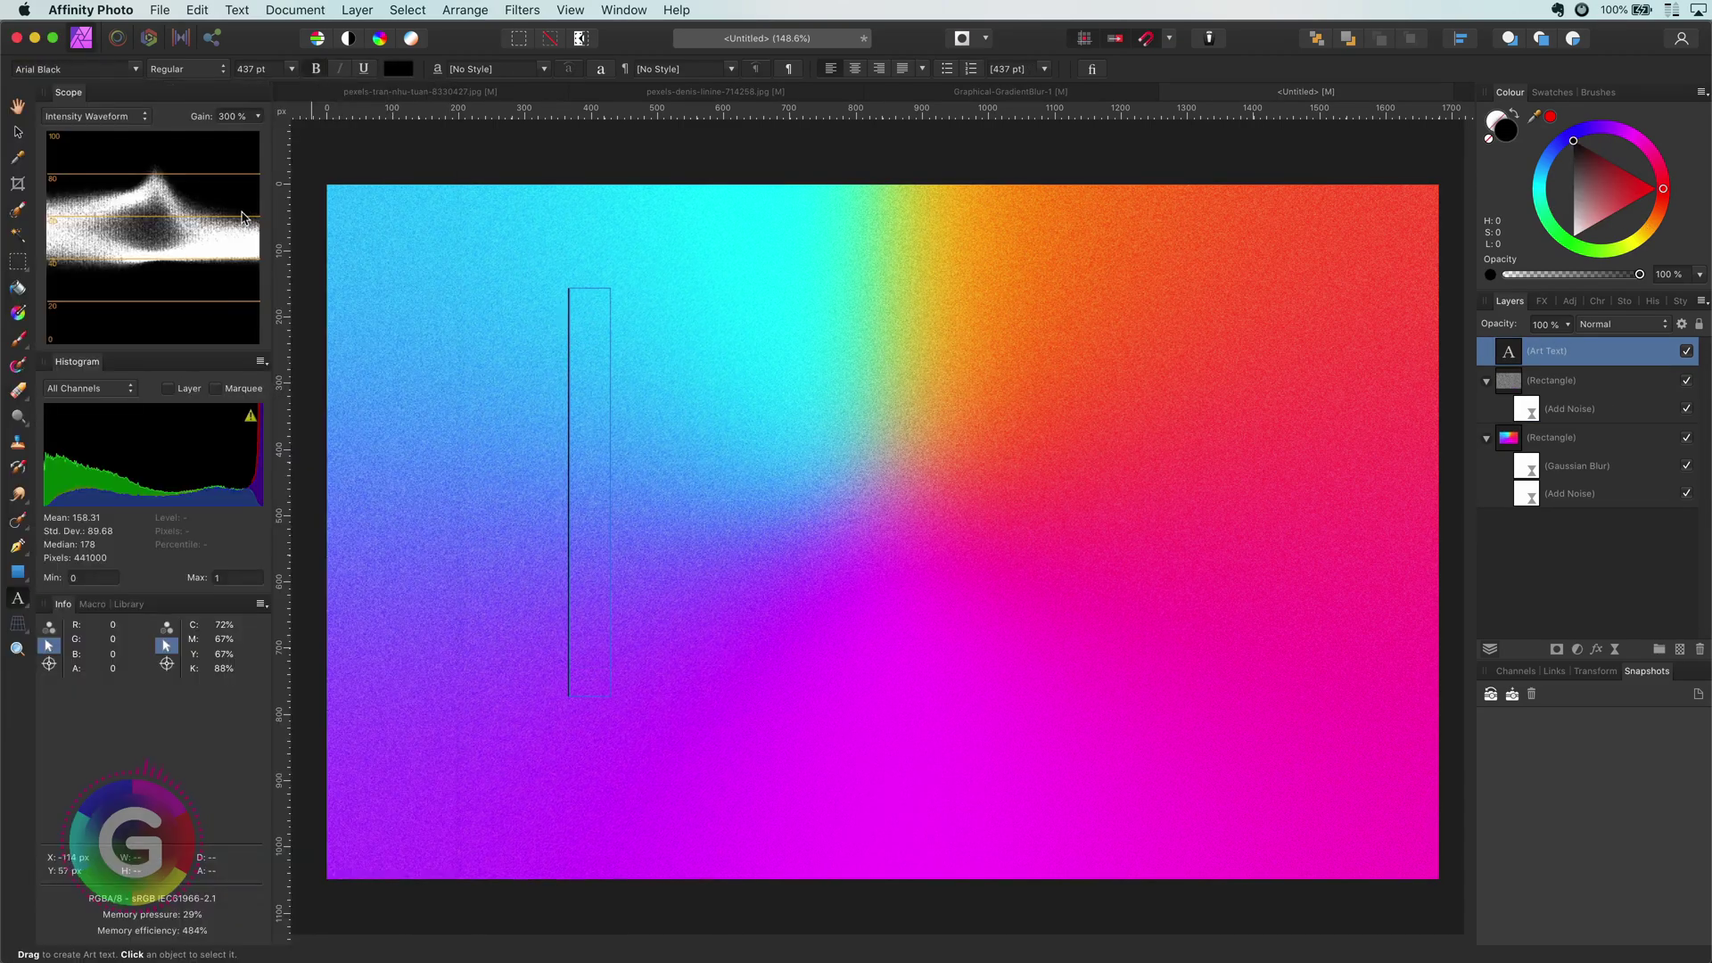
pyautogui.write('TASTE')
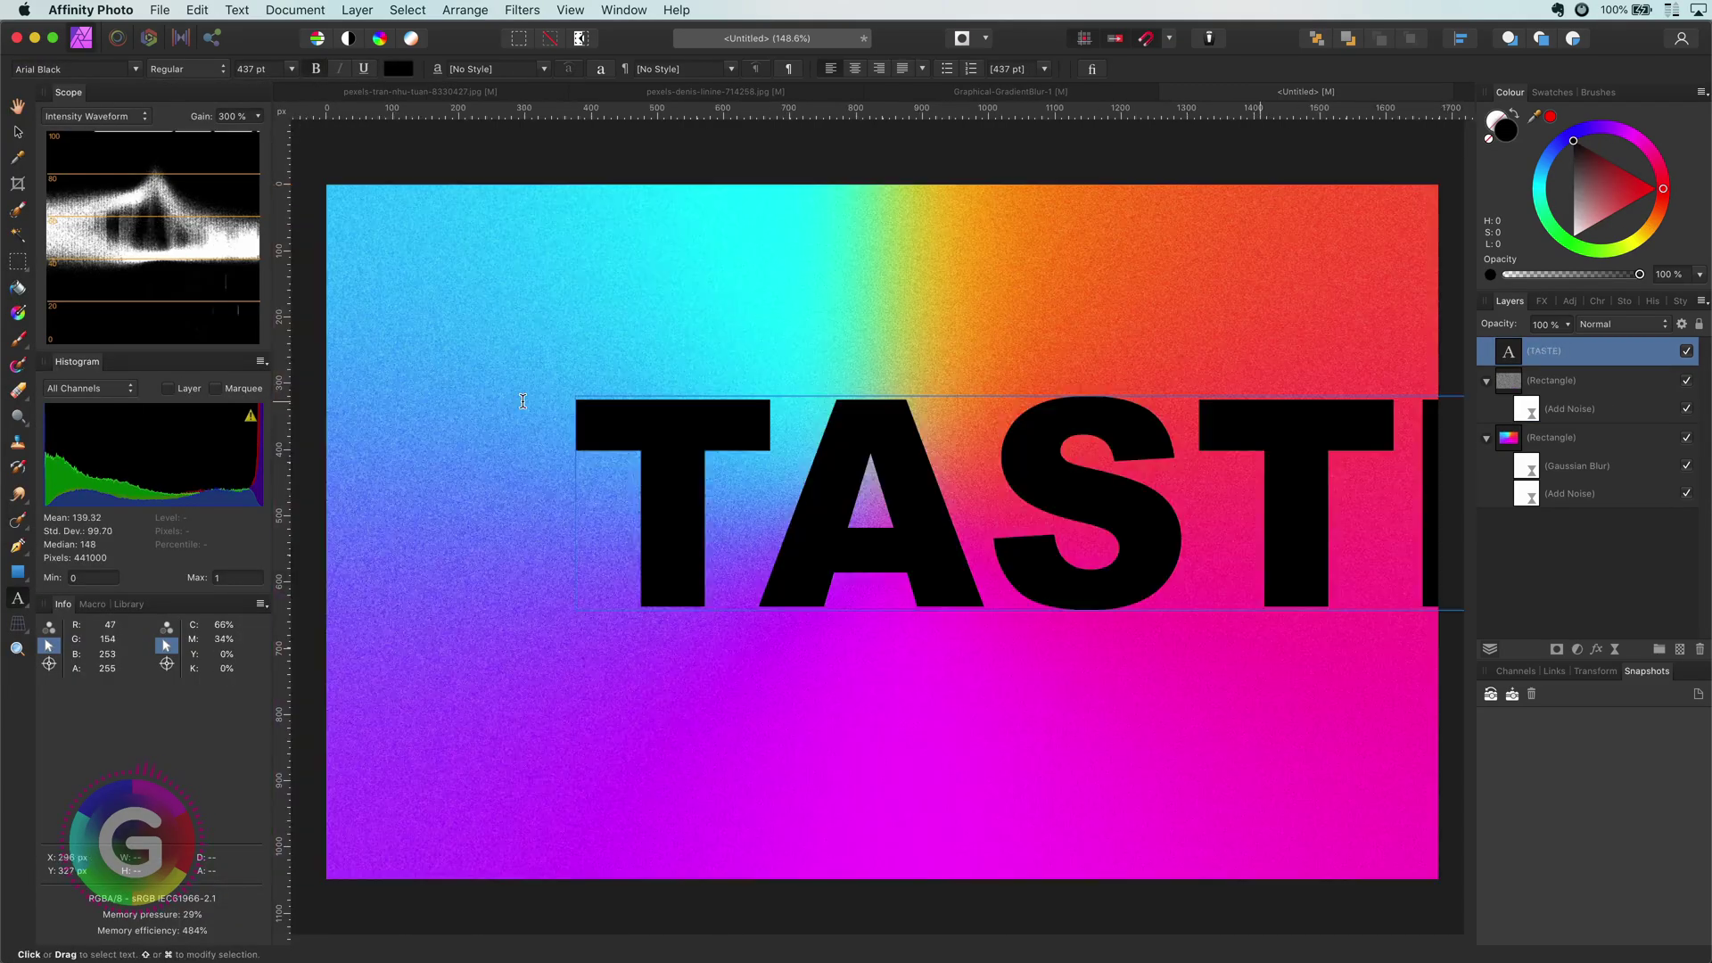
pyautogui.press('Escape')
pyautogui.press('v')
pyautogui.moveTo(909, 490); pyautogui.dragTo(690, 524)
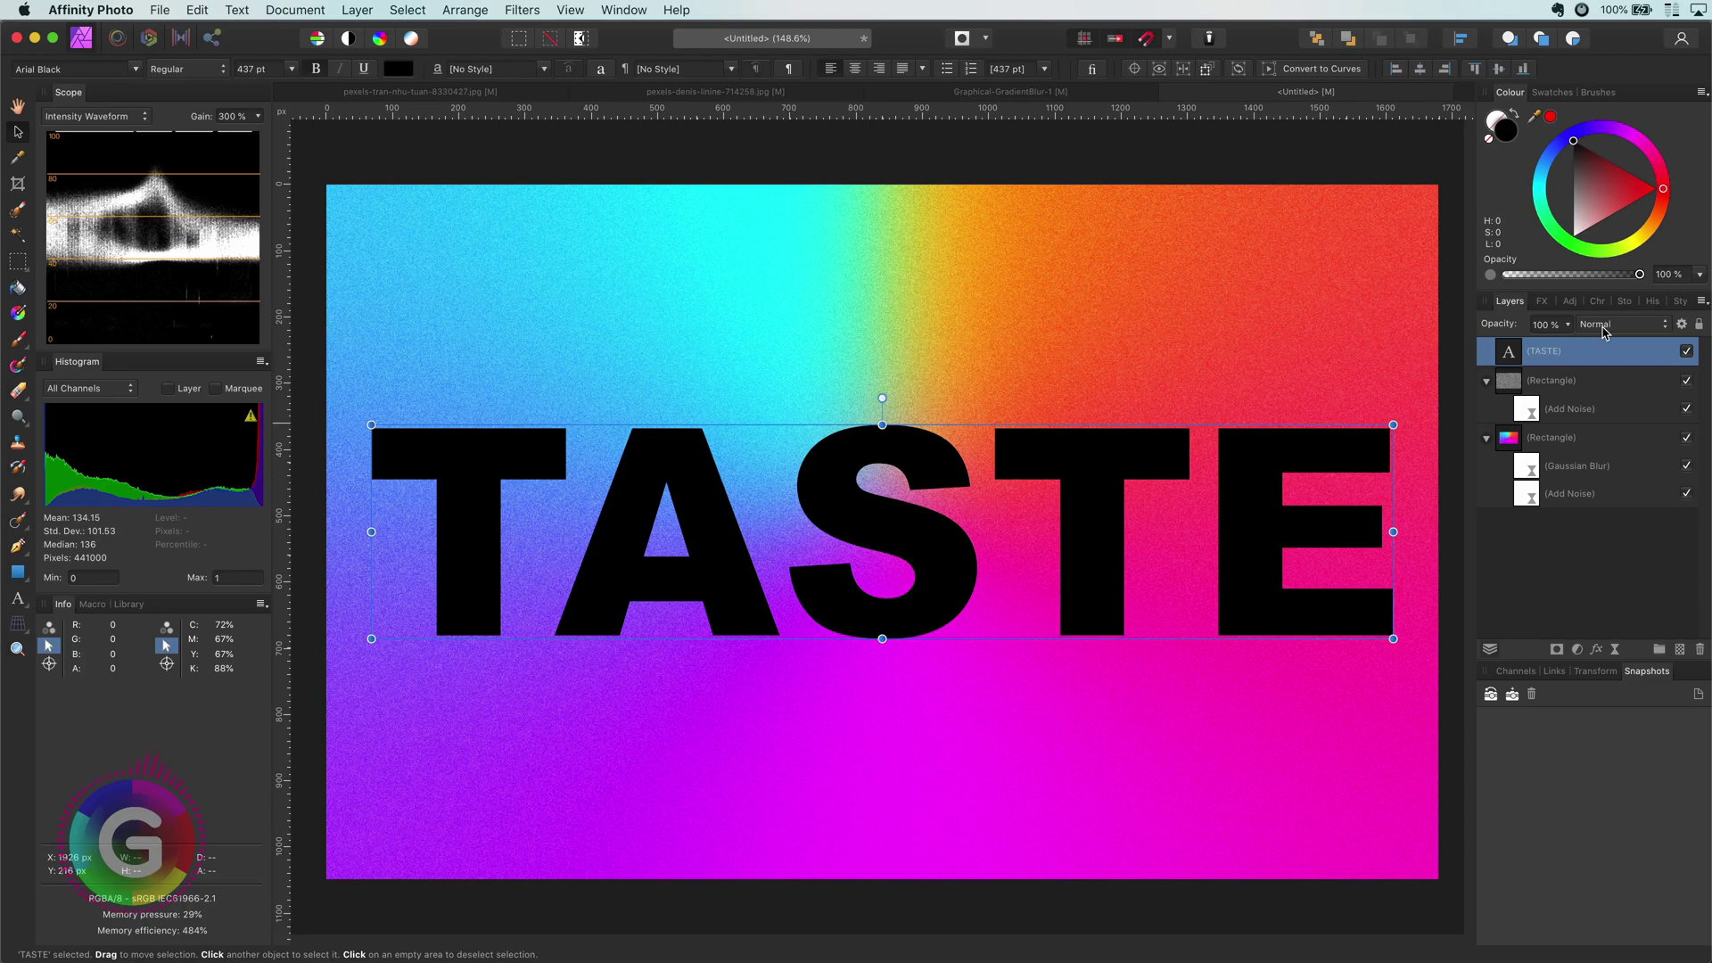
# Set TASTE to Contrast Negate blend, duplicate it, and select both TASTE layers.
pyautogui.click(1616, 326)
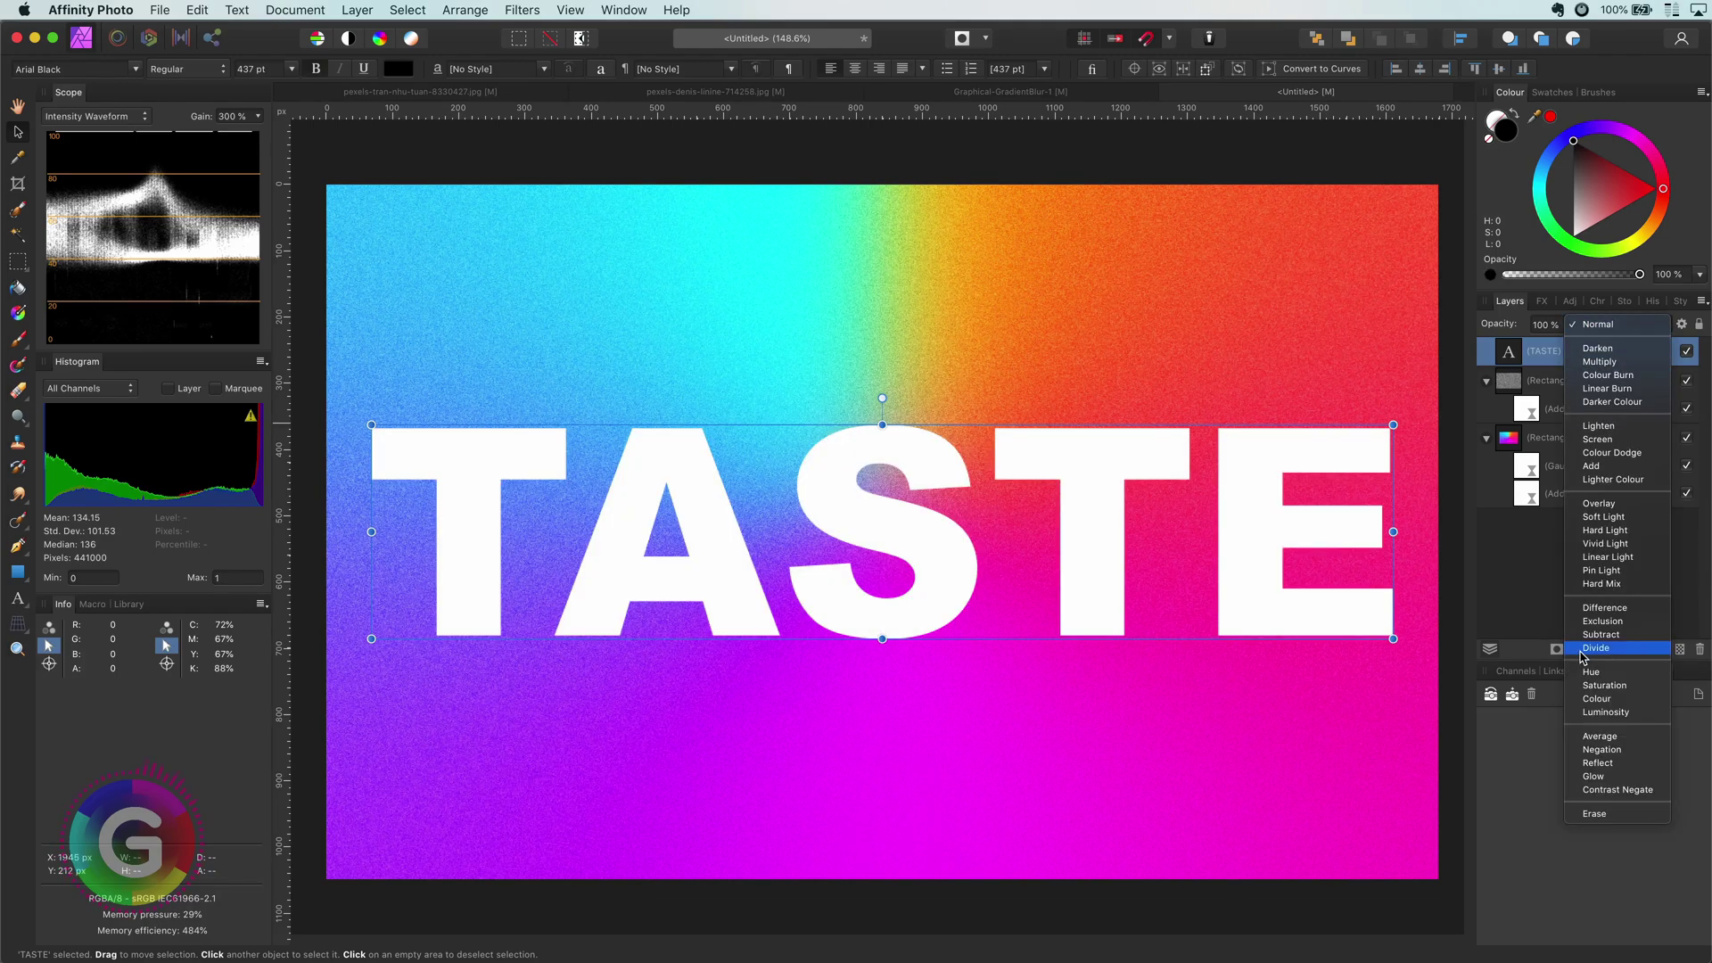
pyautogui.click(1611, 790)
pyautogui.press('super+j')
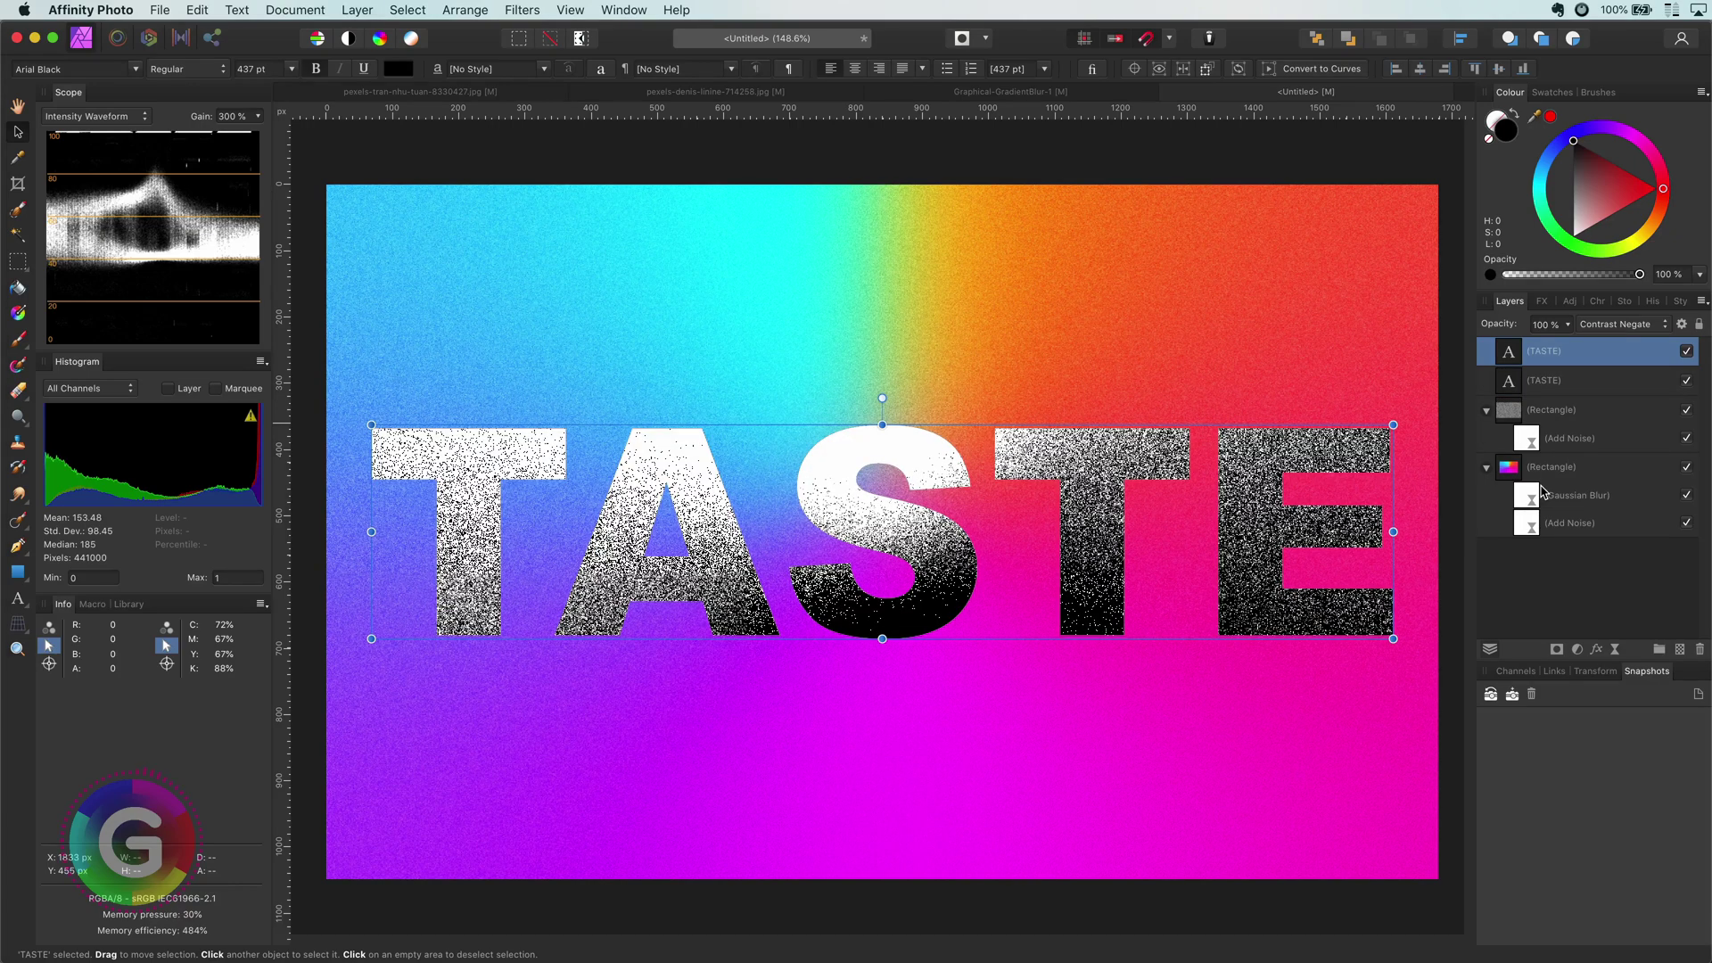
pyautogui.keyDown('shift'); pyautogui.click(1518, 382); pyautogui.keyUp('shift')
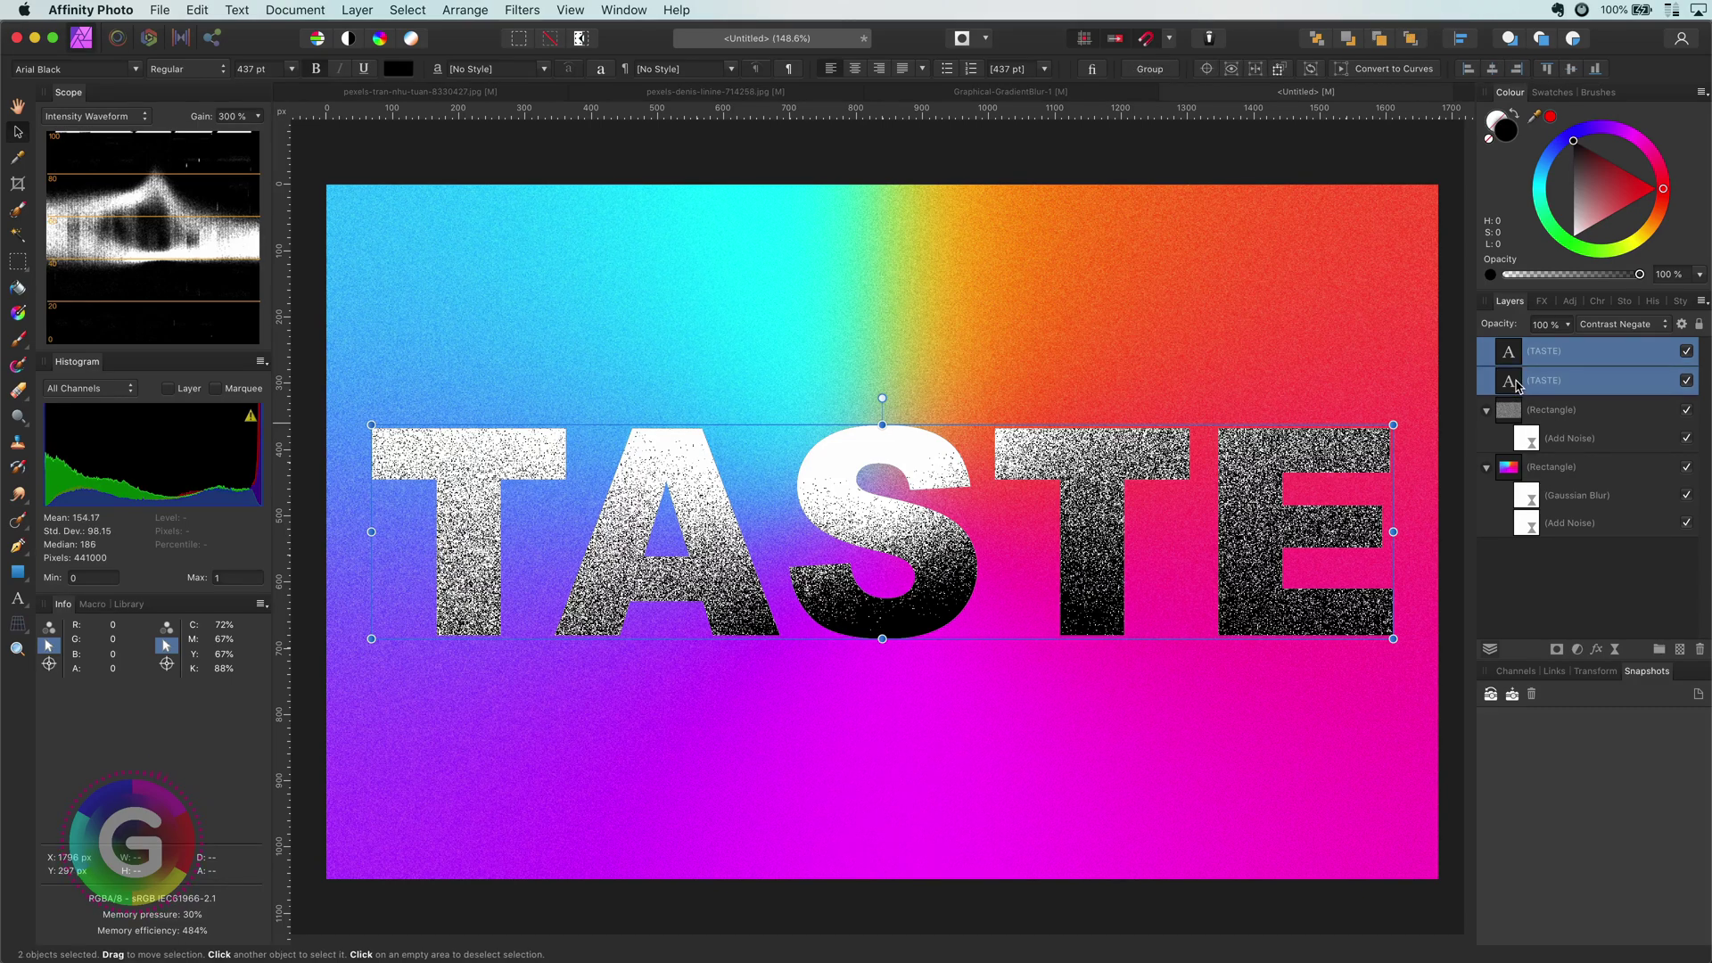
# Group the two TASTE layers and add a live Gaussian Blur of about 1.9 px.
pyautogui.press('super+g')
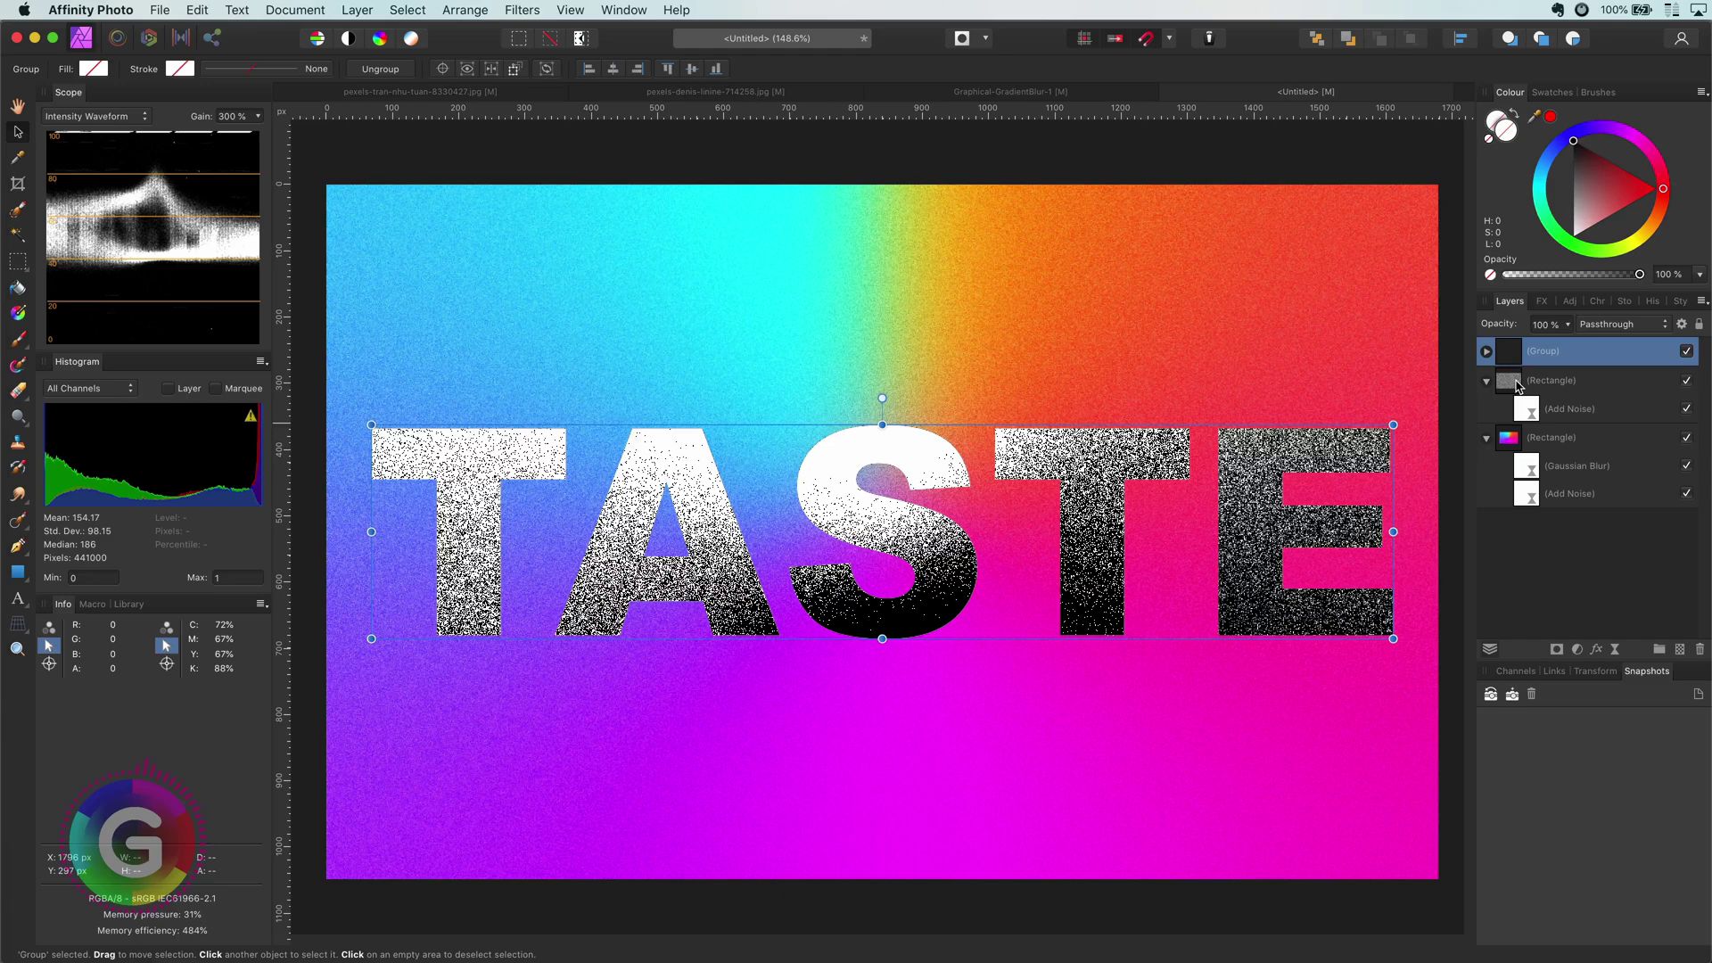
pyautogui.click(1614, 650)
pyautogui.click(1649, 658)
pyautogui.moveTo(1170, 878); pyautogui.dragTo(1224, 878)
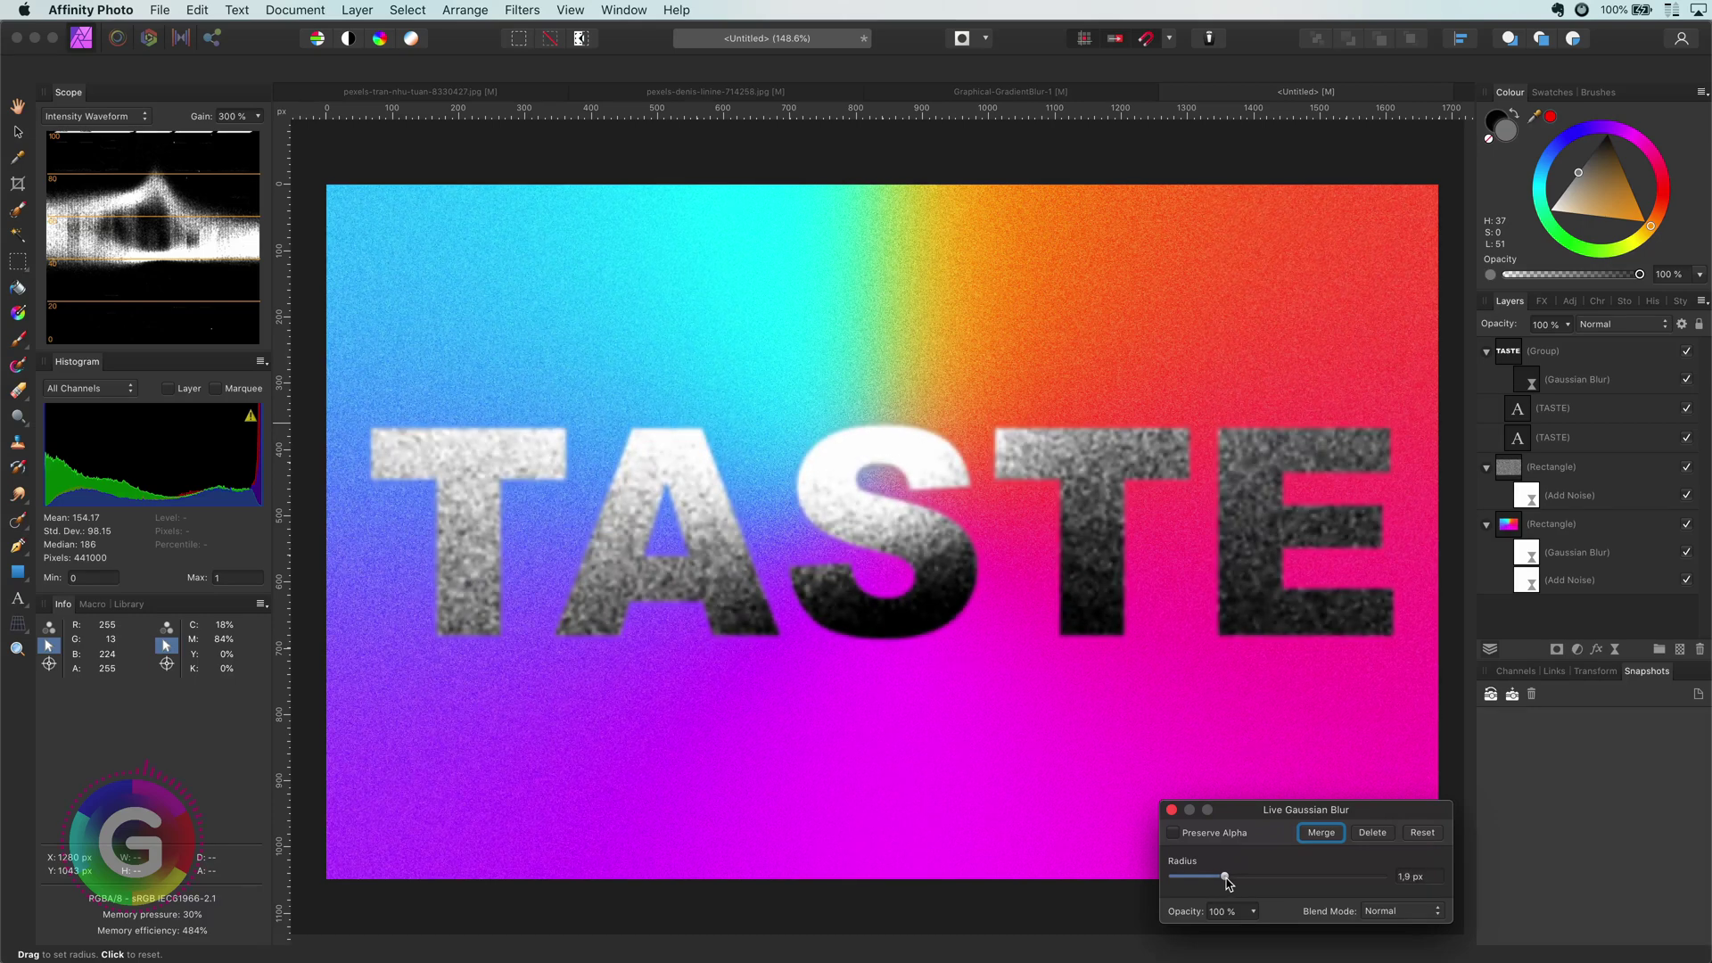
pyautogui.click(1171, 810)
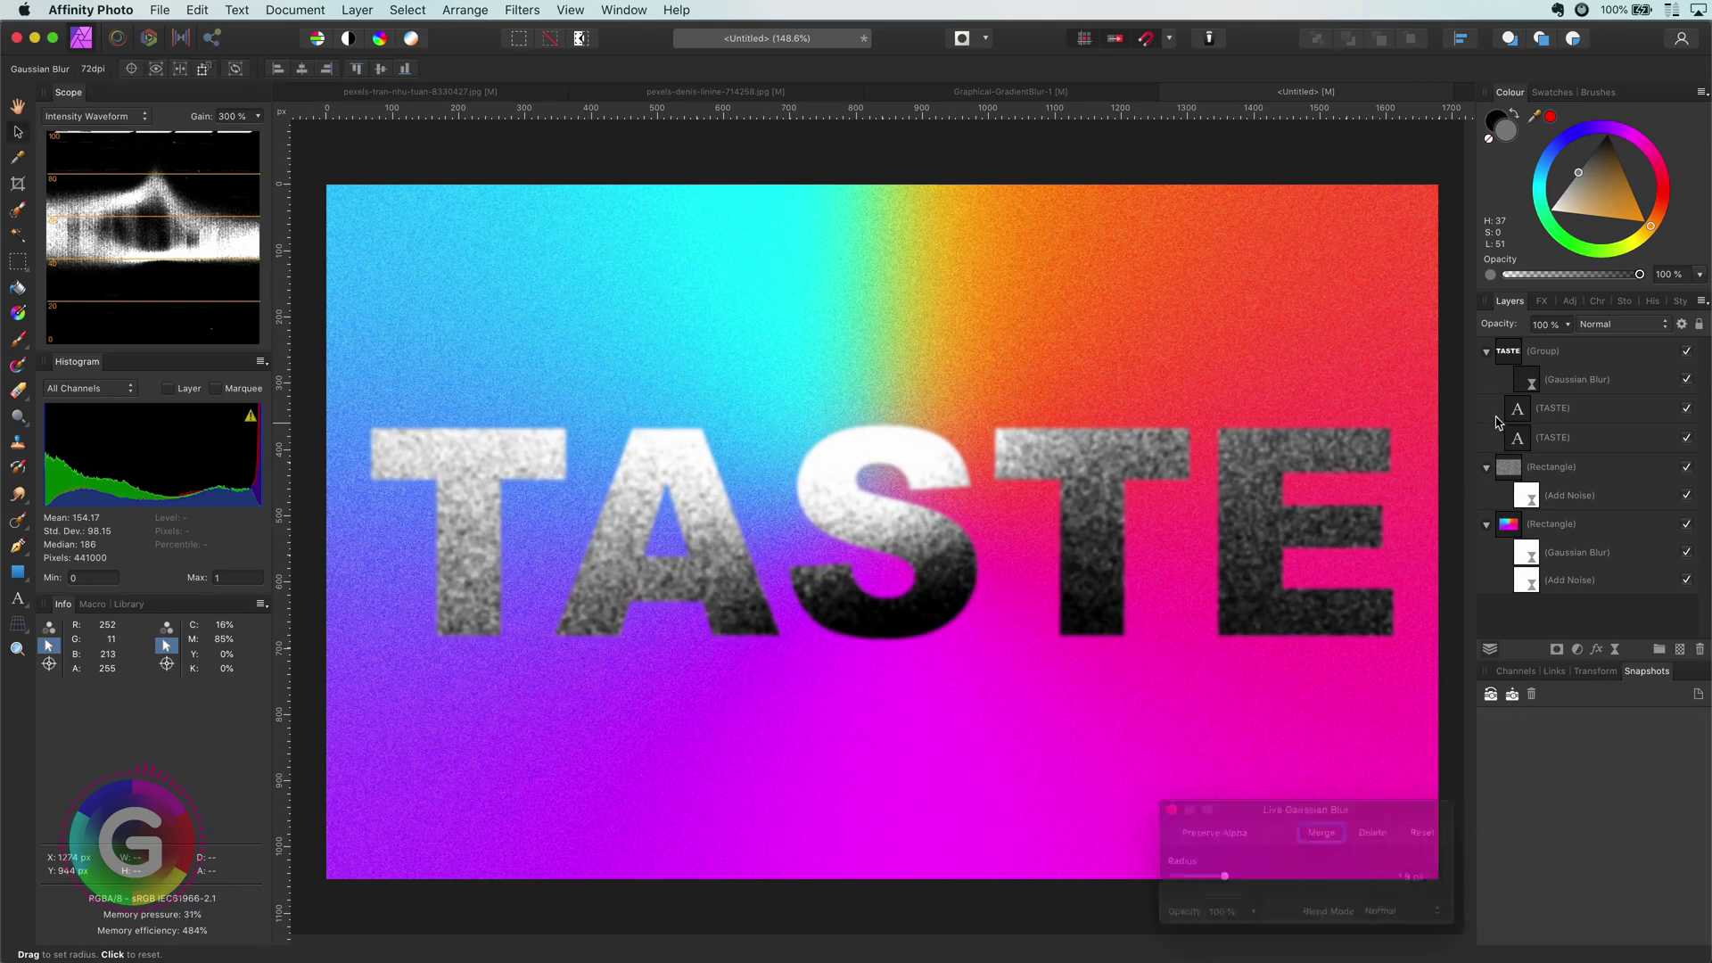
pyautogui.click(1584, 357)
pyautogui.click(1592, 326)
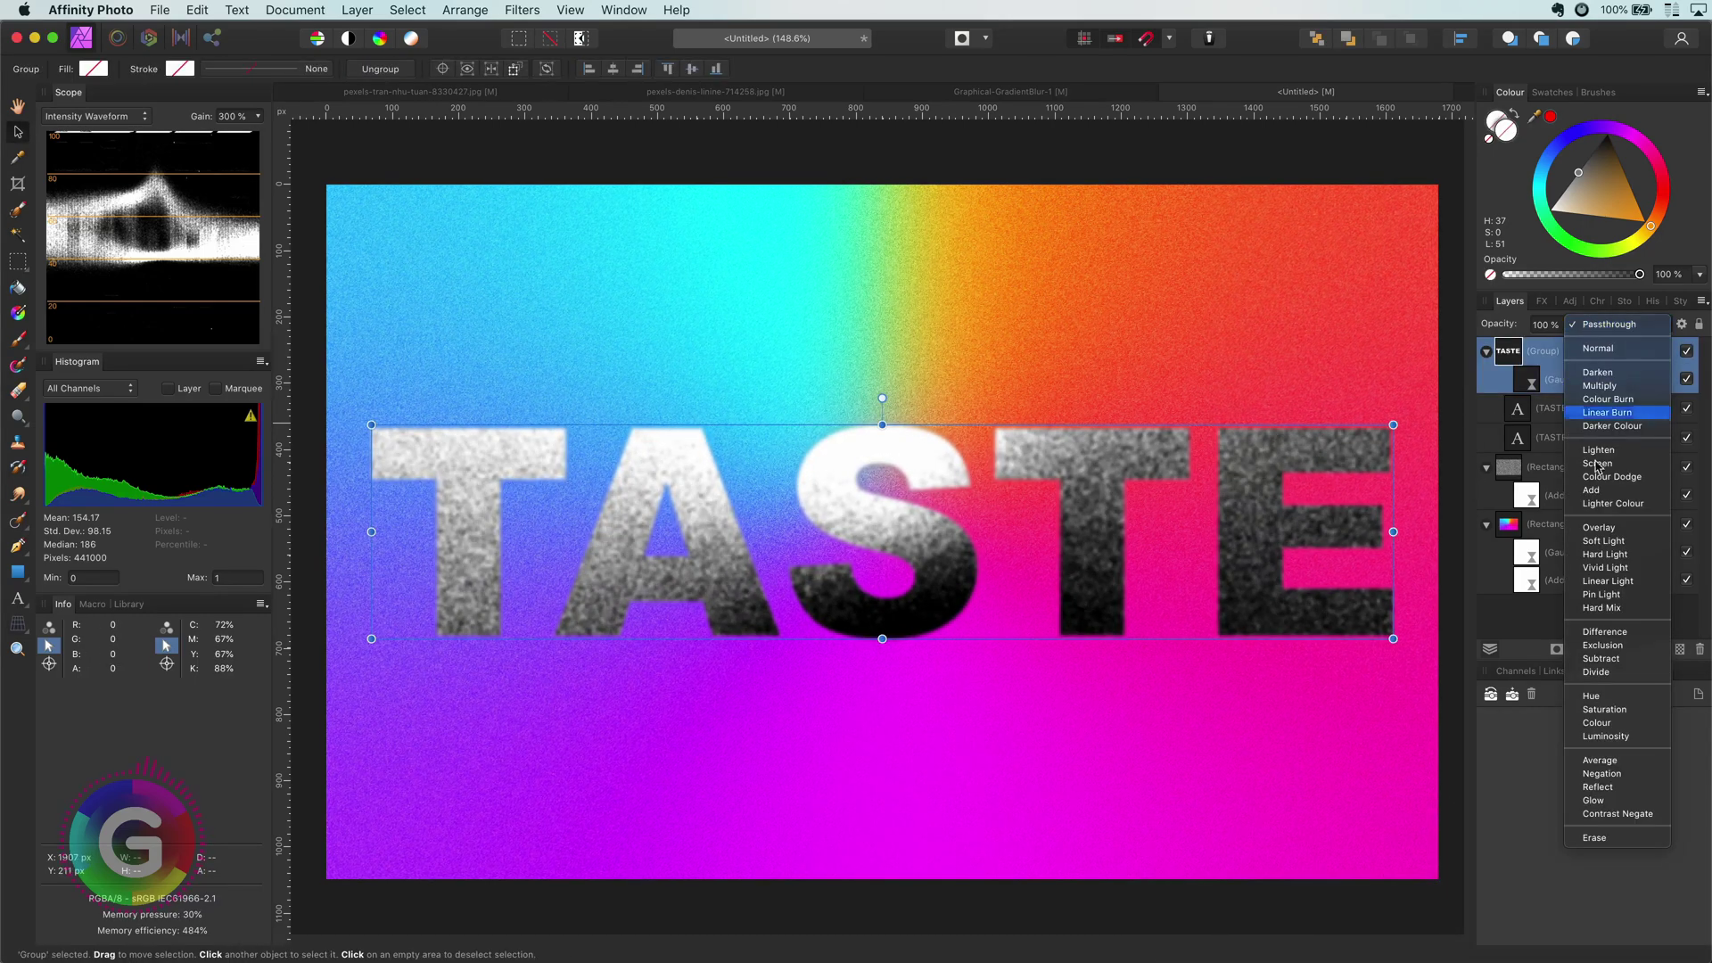
# Blend the TASTE group in Soft Light and hide the upper, pale TASTE copy.
pyautogui.click(1602, 541)
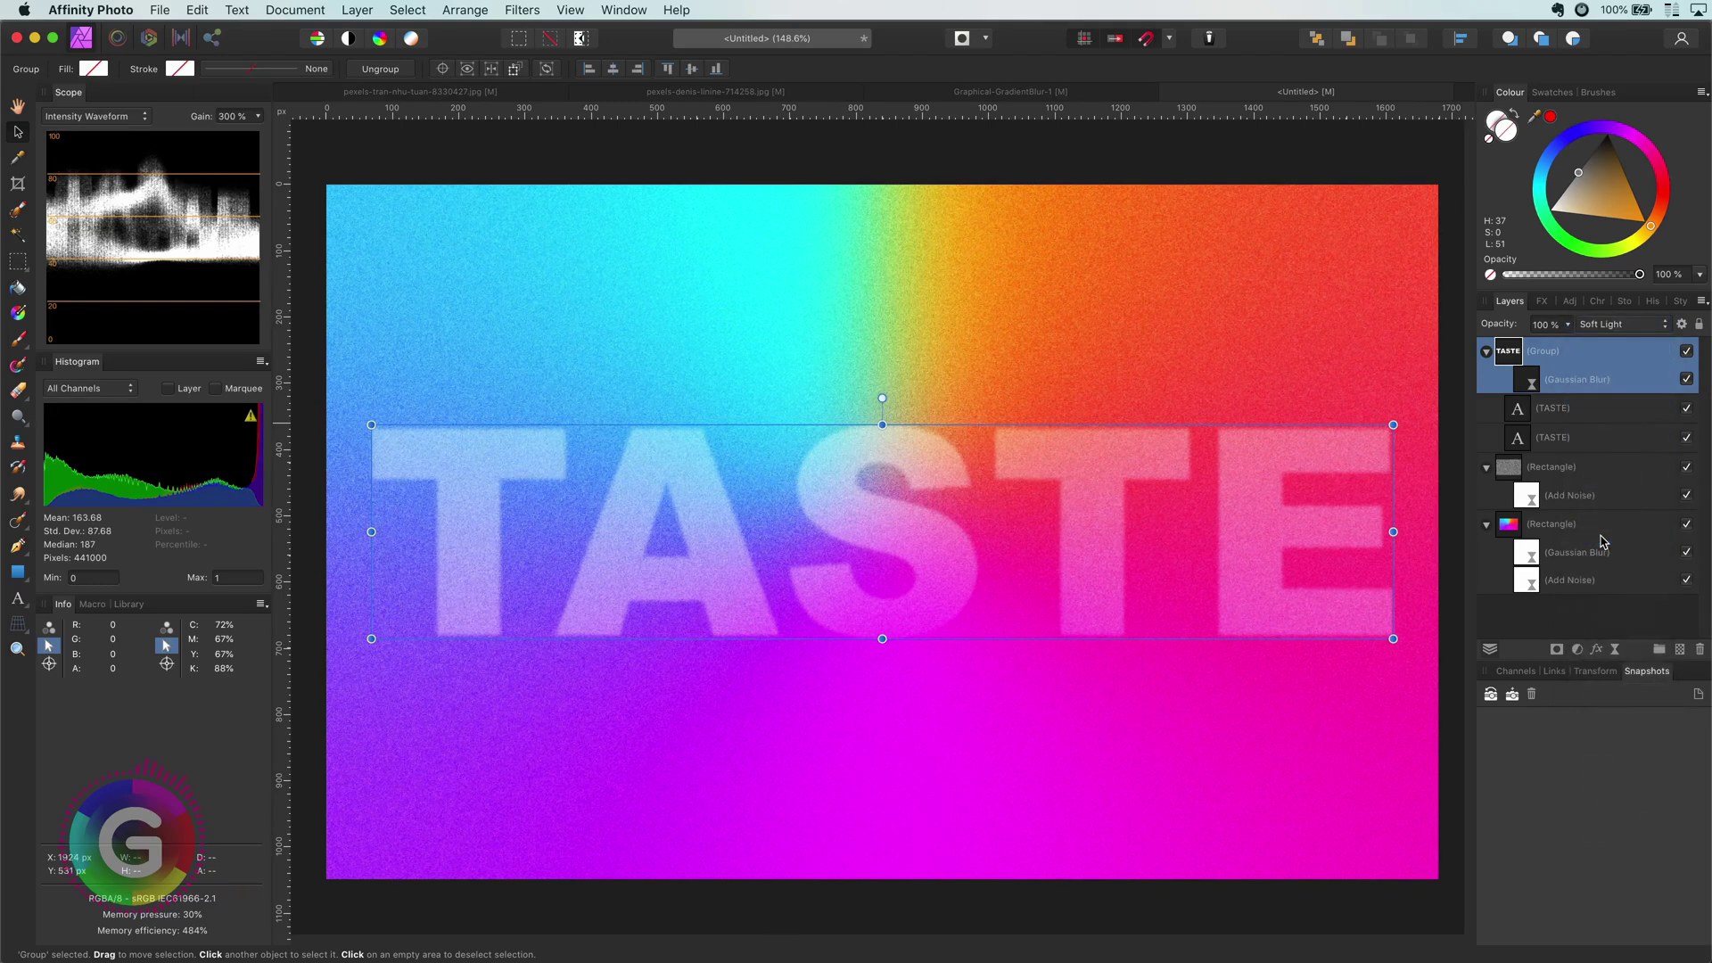
pyautogui.click(1351, 172)
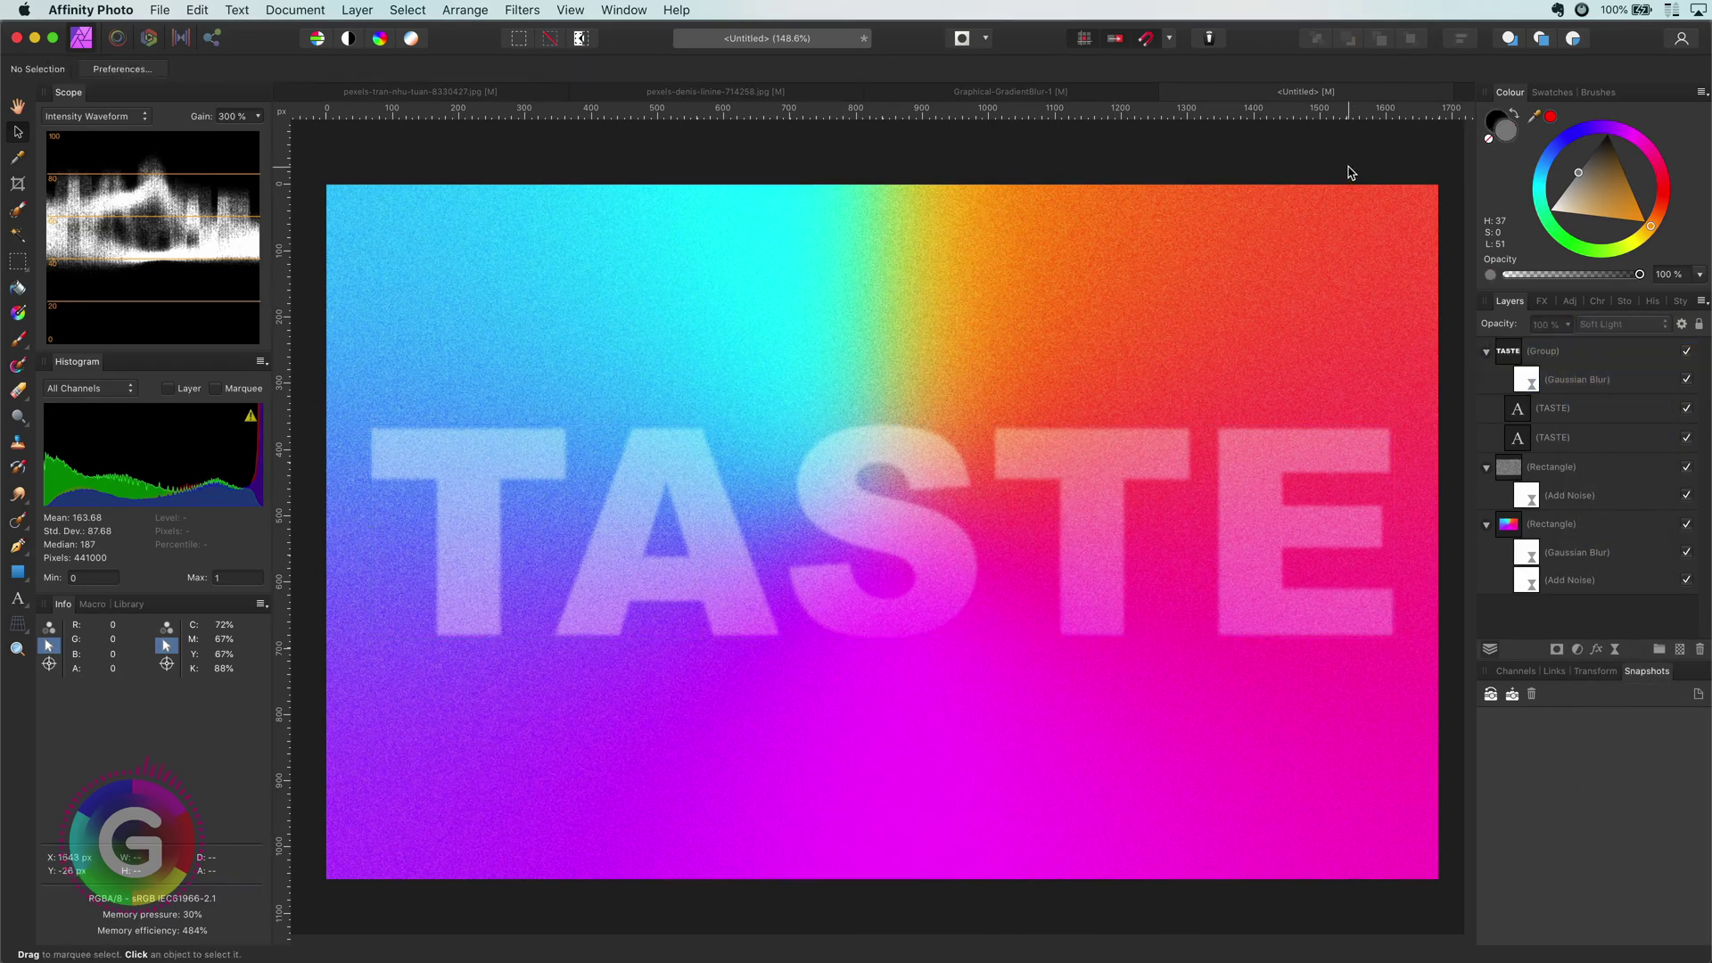
pyautogui.click(1686, 409)
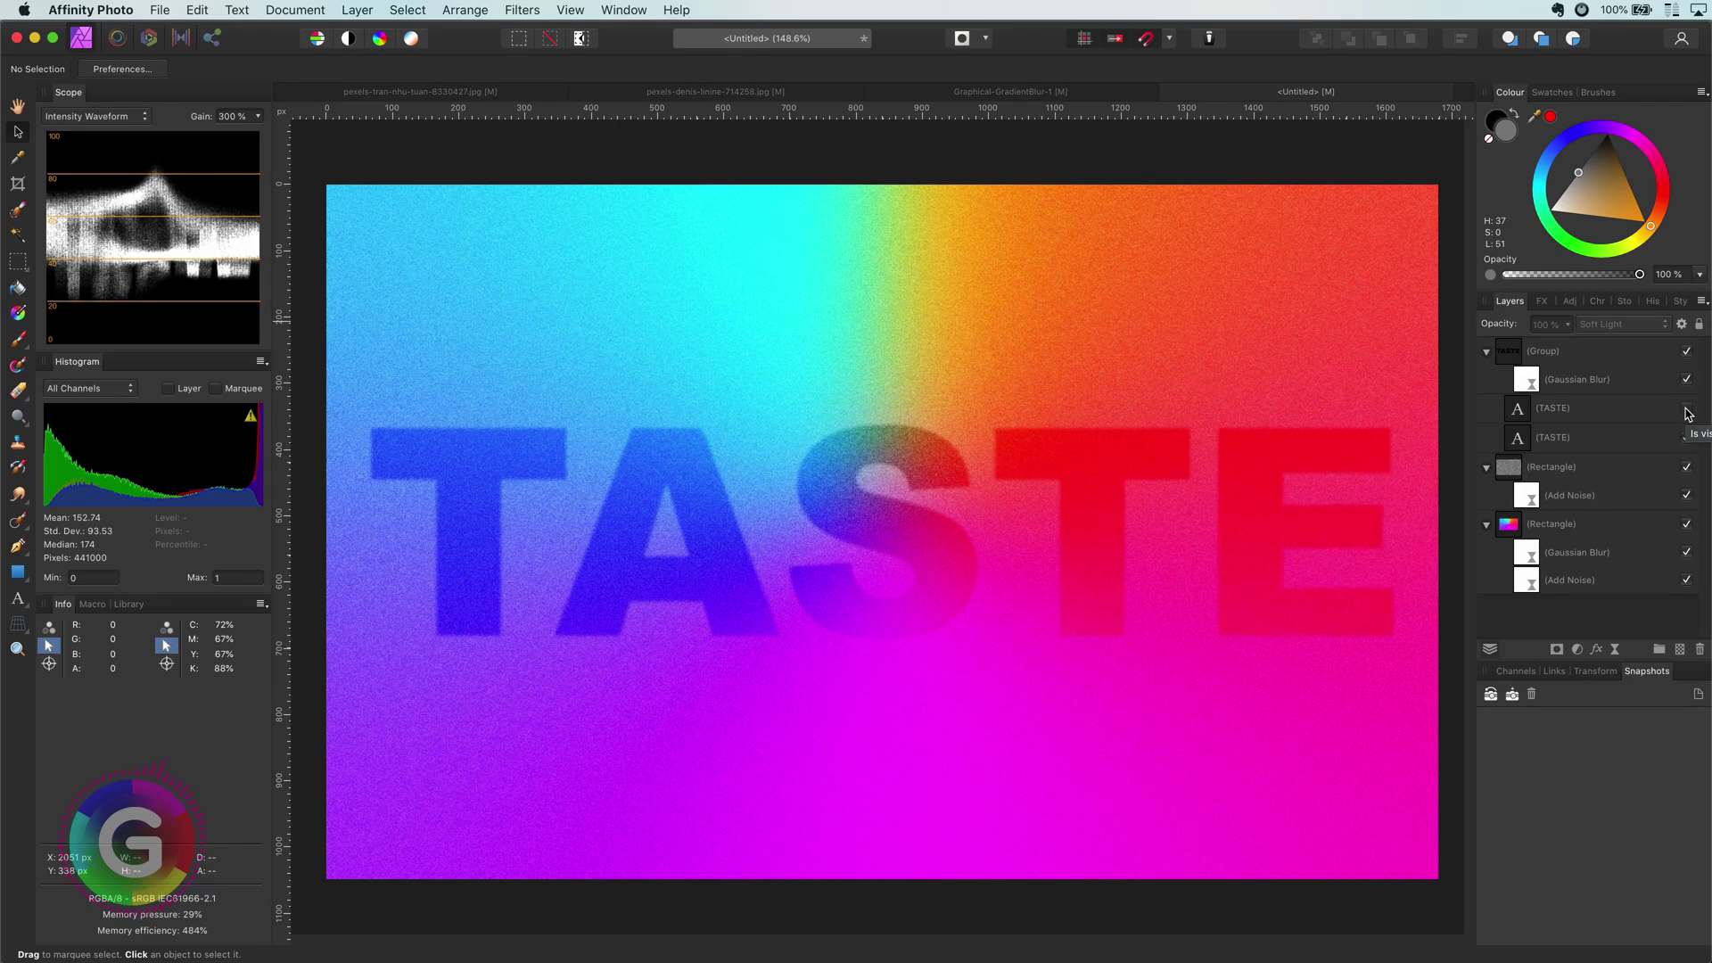
# Type 'ART' as artistic text in a new frame near the top left.
pyautogui.click(1587, 350)
pyautogui.press('t')
pyautogui.moveTo(538, 214); pyautogui.dragTo(642, 344)
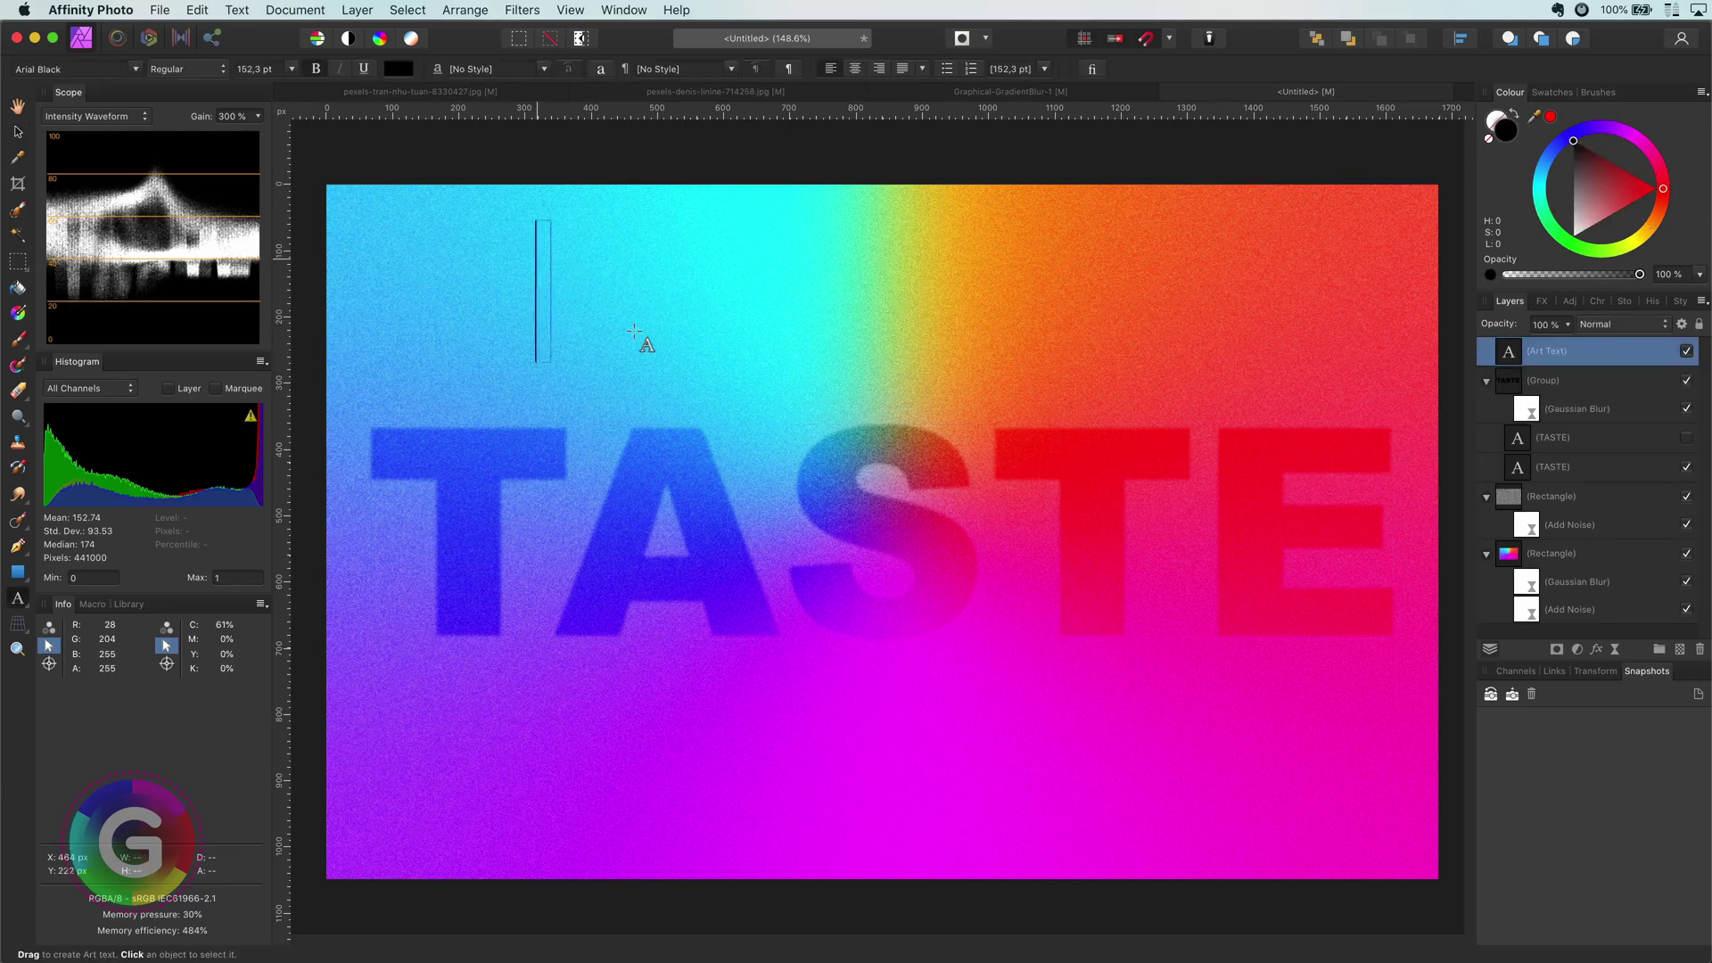
pyautogui.write('ART')
pyautogui.press('Escape')
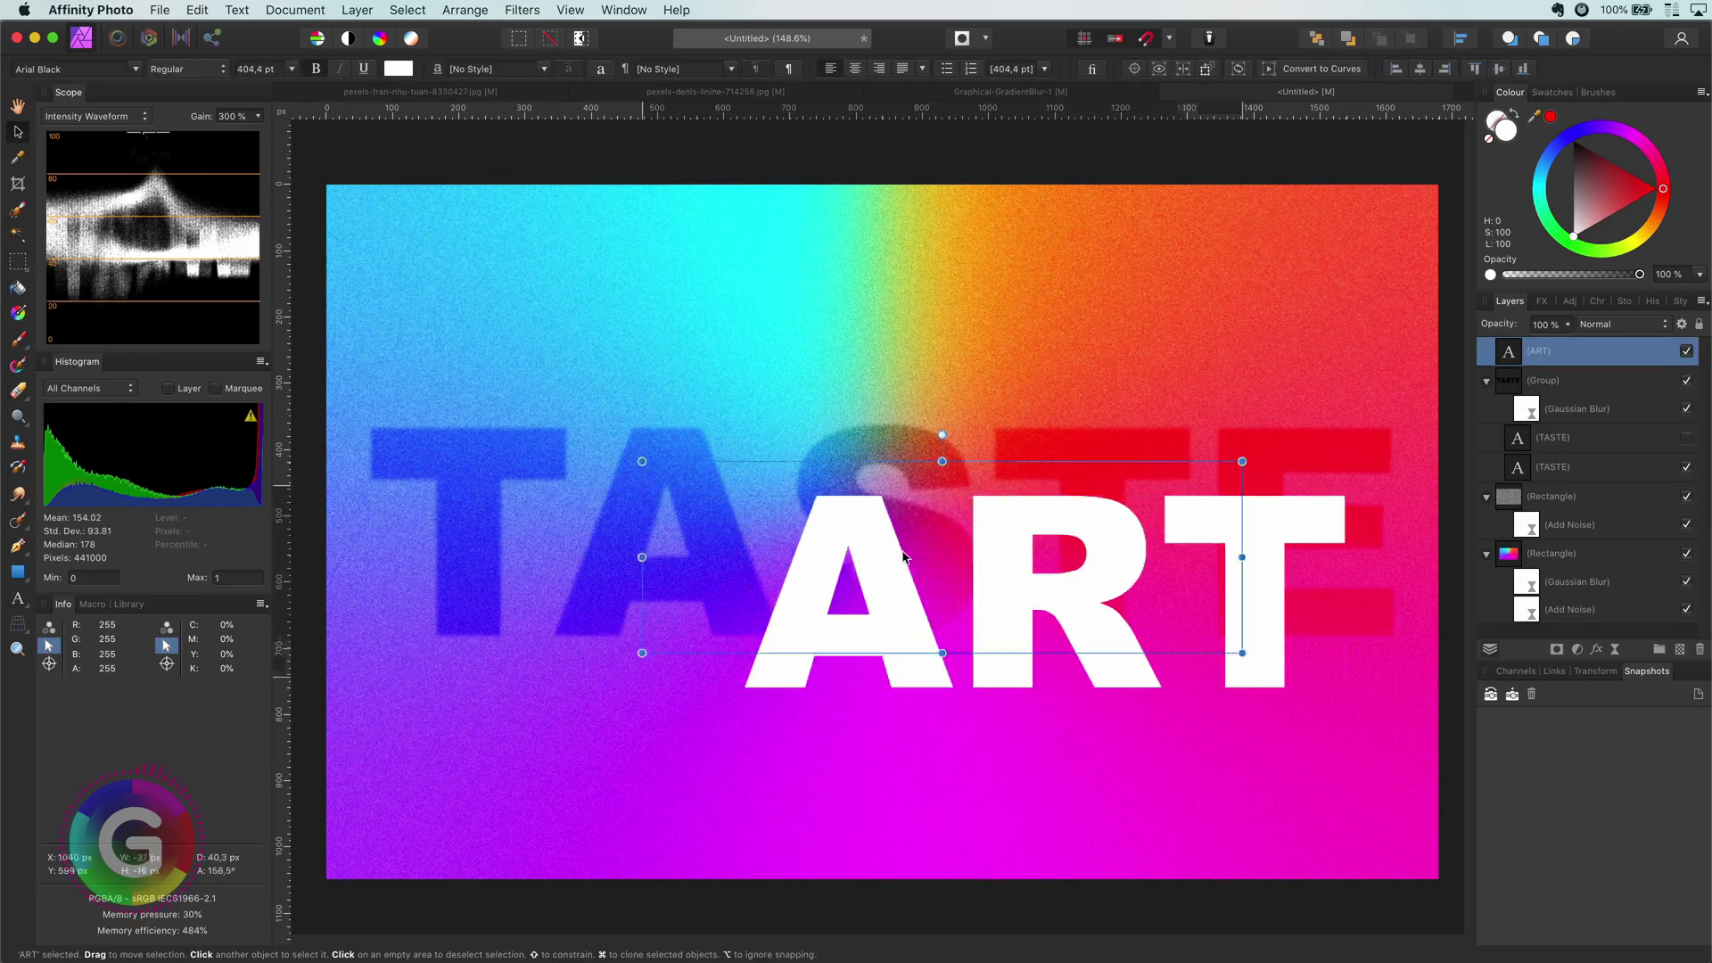
# Scale the ART text to span the canvas and centre it across the middle.
pyautogui.moveTo(903, 556); pyautogui.dragTo(854, 474)
pyautogui.moveTo(1189, 555); pyautogui.dragTo(1414, 719)
pyautogui.moveTo(1265, 532); pyautogui.dragTo(1147, 629)
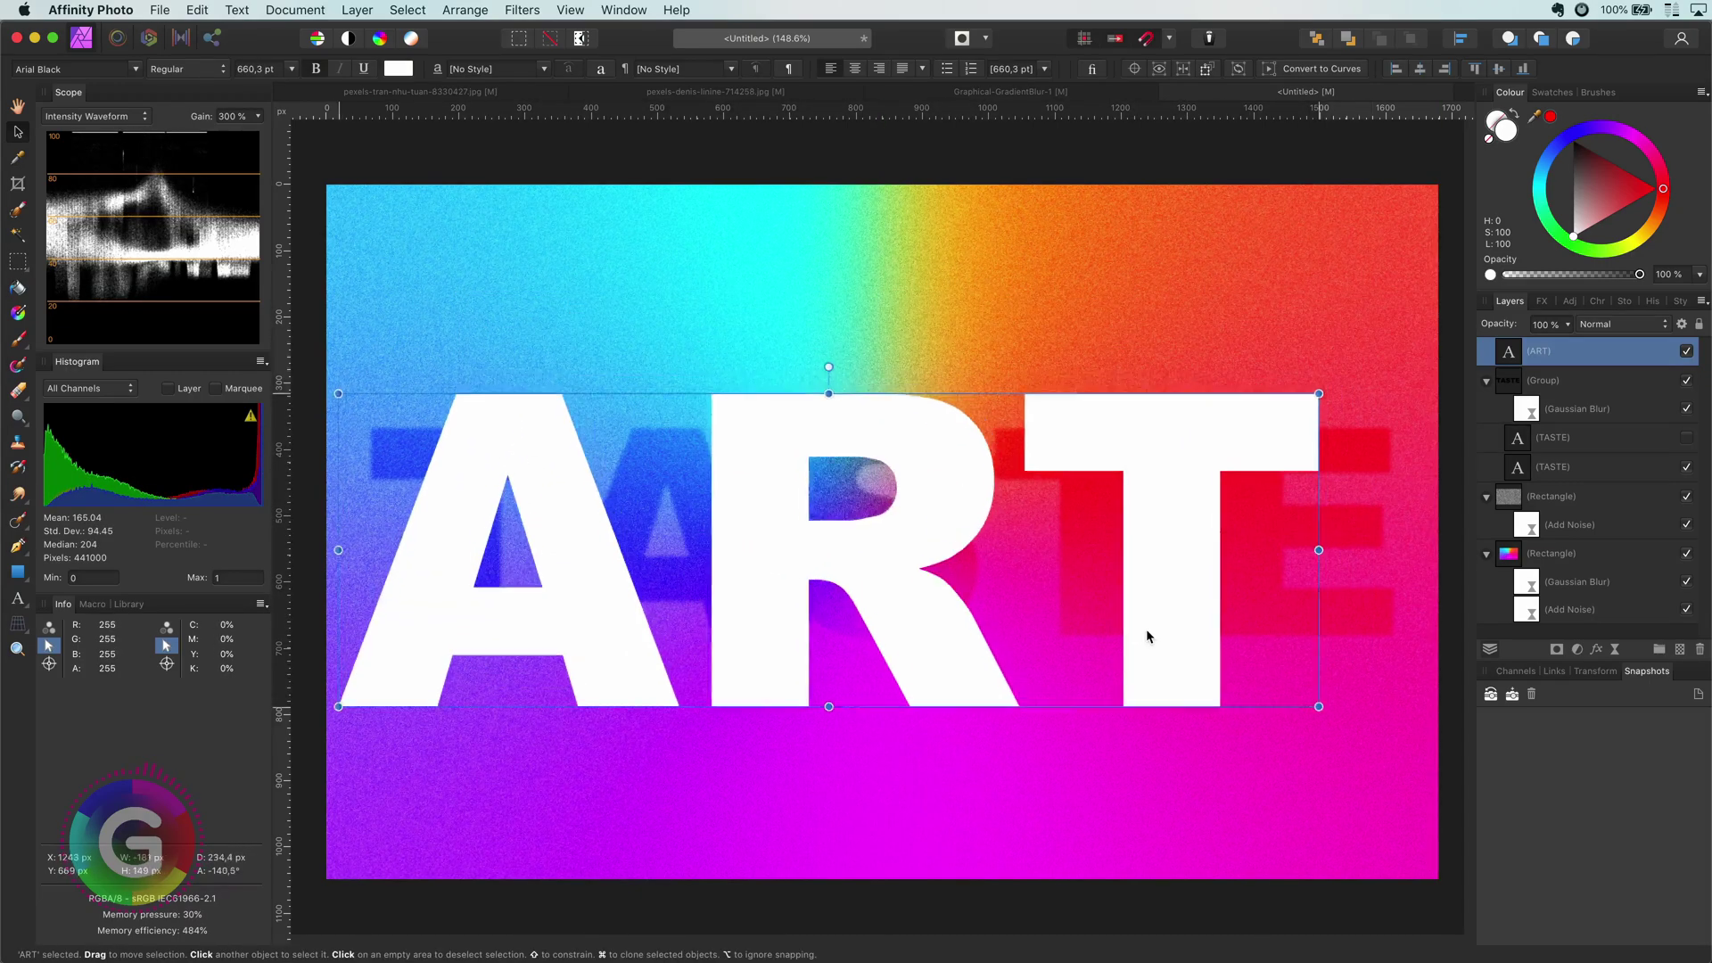
pyautogui.moveTo(1318, 382); pyautogui.dragTo(1438, 358)
# Blend the ART text in Overlay mode and colour it mid grey.
pyautogui.click(1620, 323)
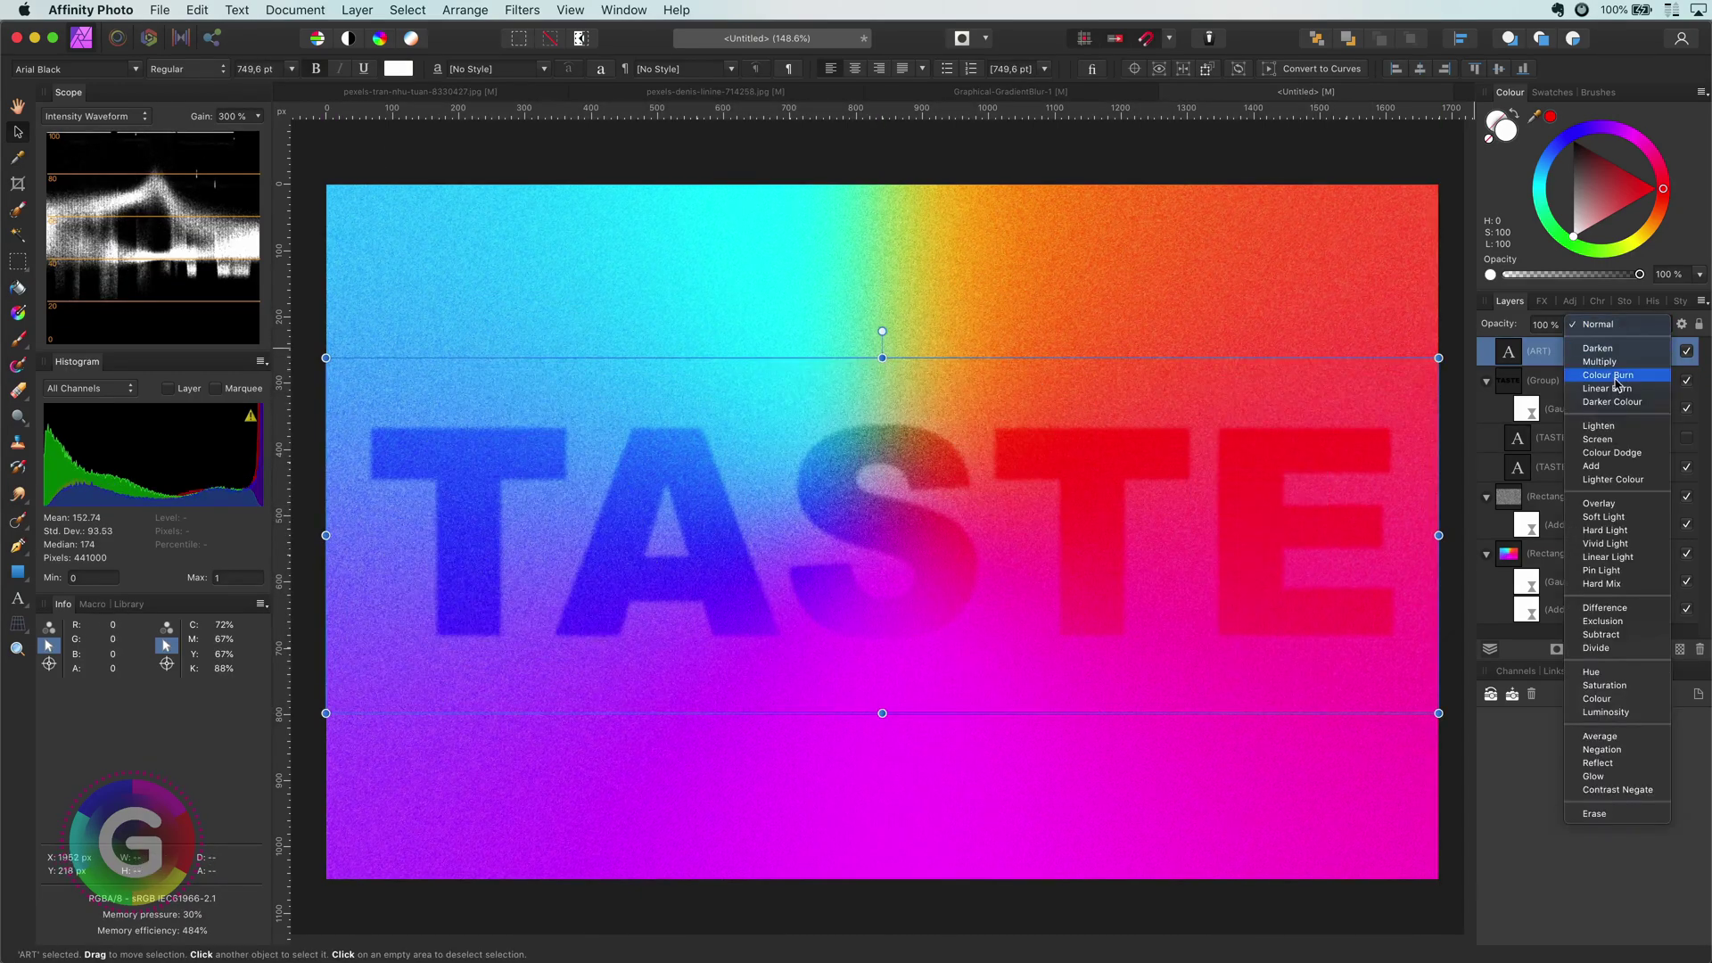
pyautogui.click(1596, 503)
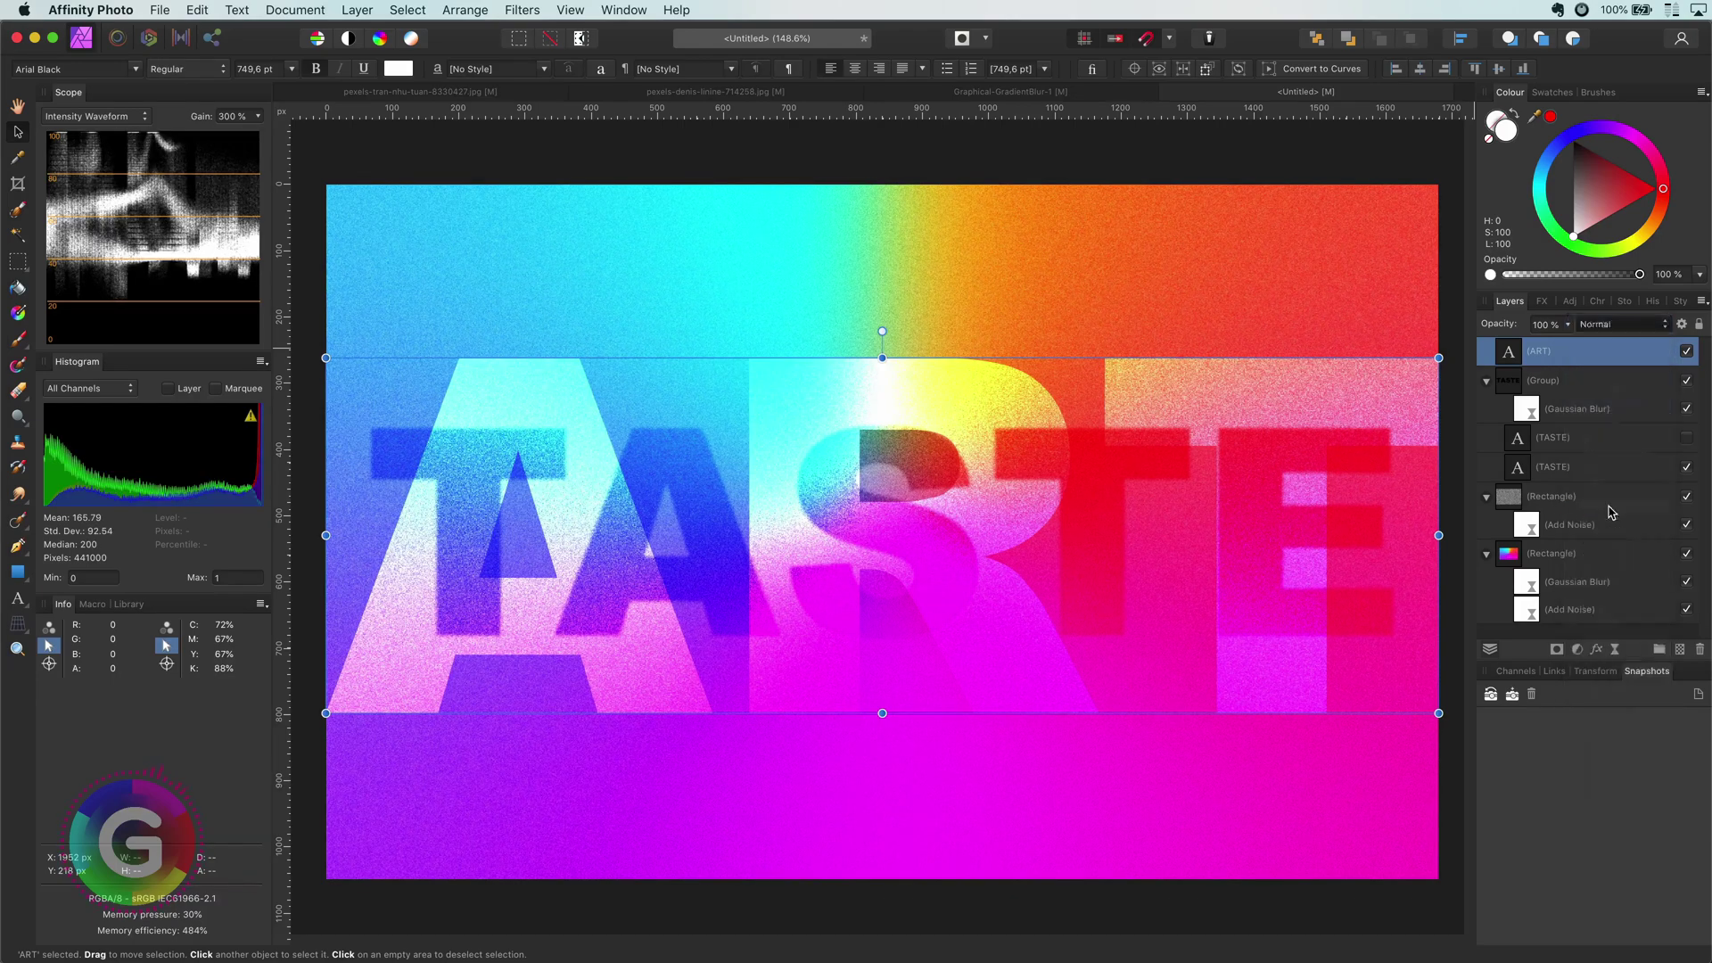
pyautogui.click(1577, 167)
pyautogui.moveTo(1574, 178)
pyautogui.mouseDown()
pyautogui.moveTo(1572, 204)
pyautogui.moveTo(1545, 165)
pyautogui.moveTo(1573, 200)
pyautogui.mouseUp()
# Lay a vertical linear gradient over ART with a vivid lower stop and bright cyan top stop.
pyautogui.press('g')
pyautogui.moveTo(847, 383); pyautogui.dragTo(845, 670)
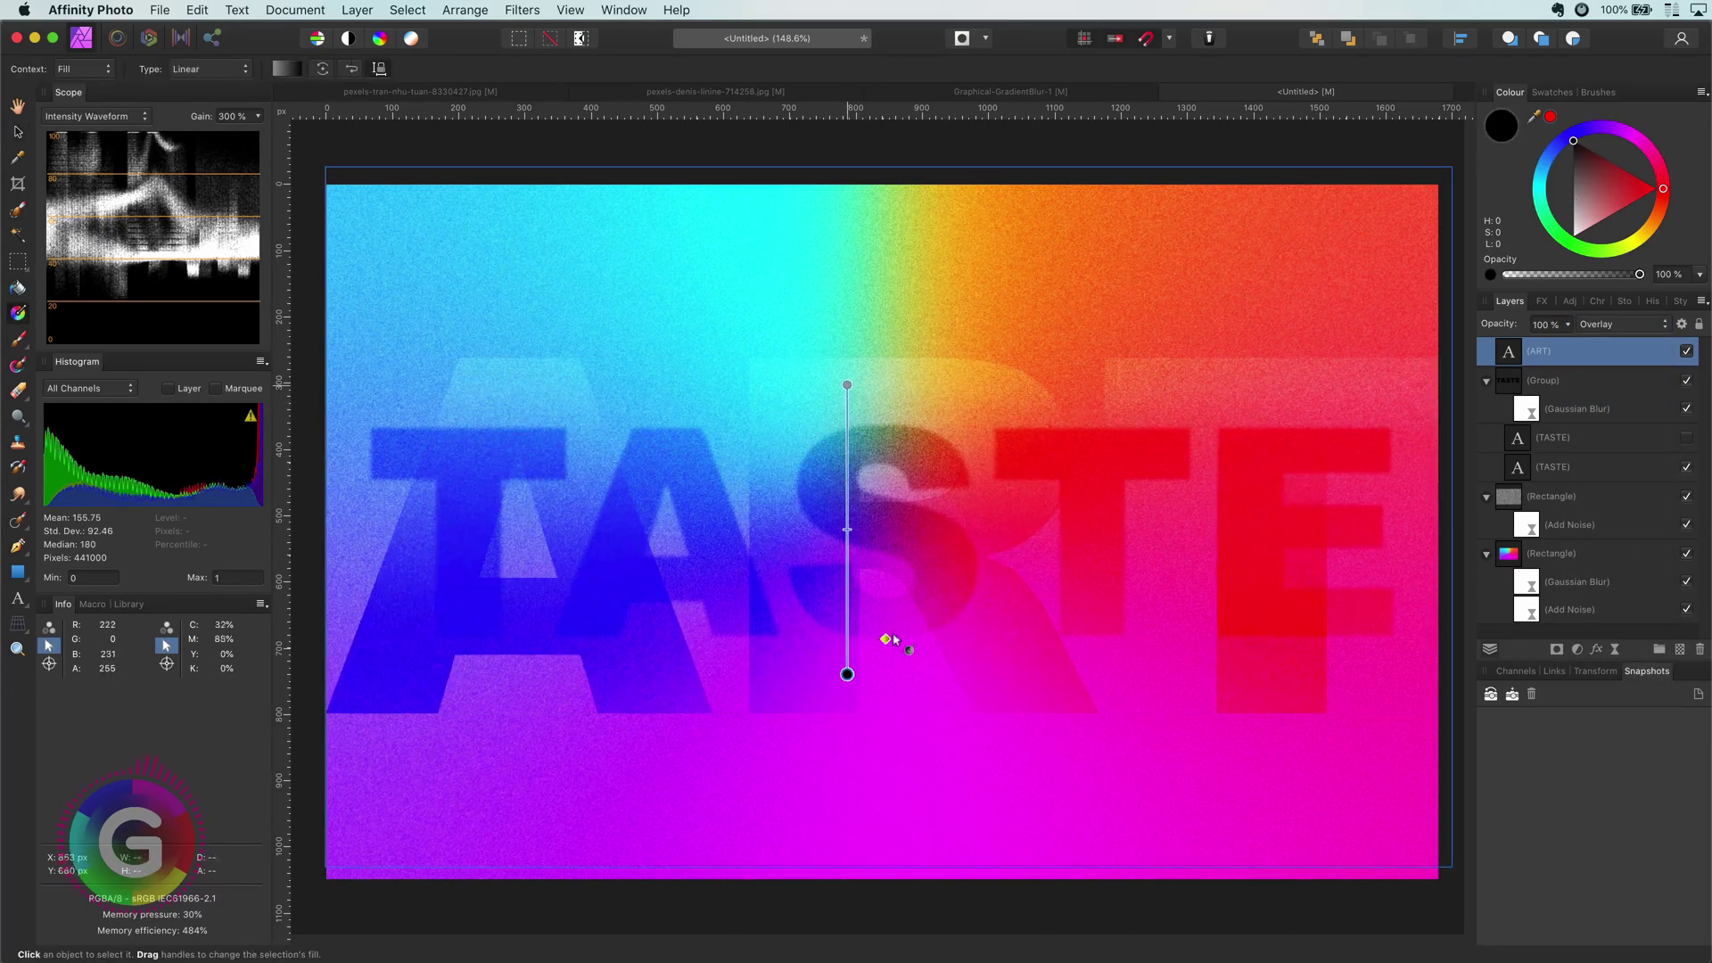
pyautogui.click(1658, 203)
pyautogui.click(841, 386)
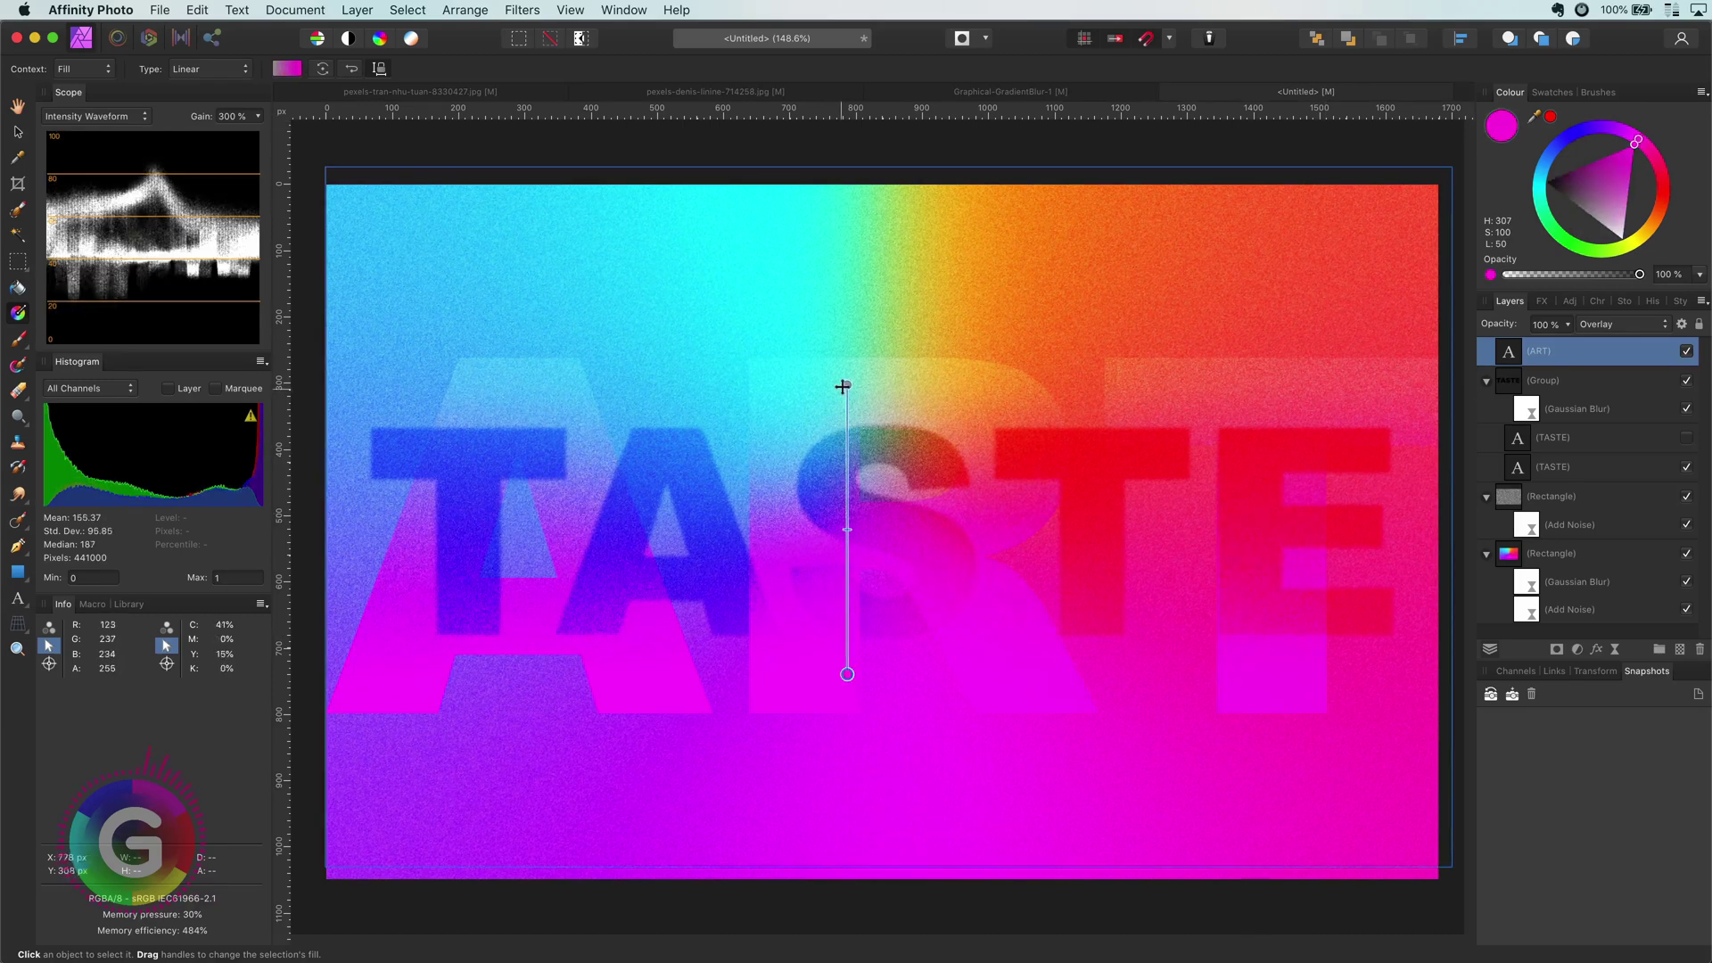
pyautogui.click(1539, 180)
pyautogui.click(1585, 201)
pyautogui.click(1560, 185)
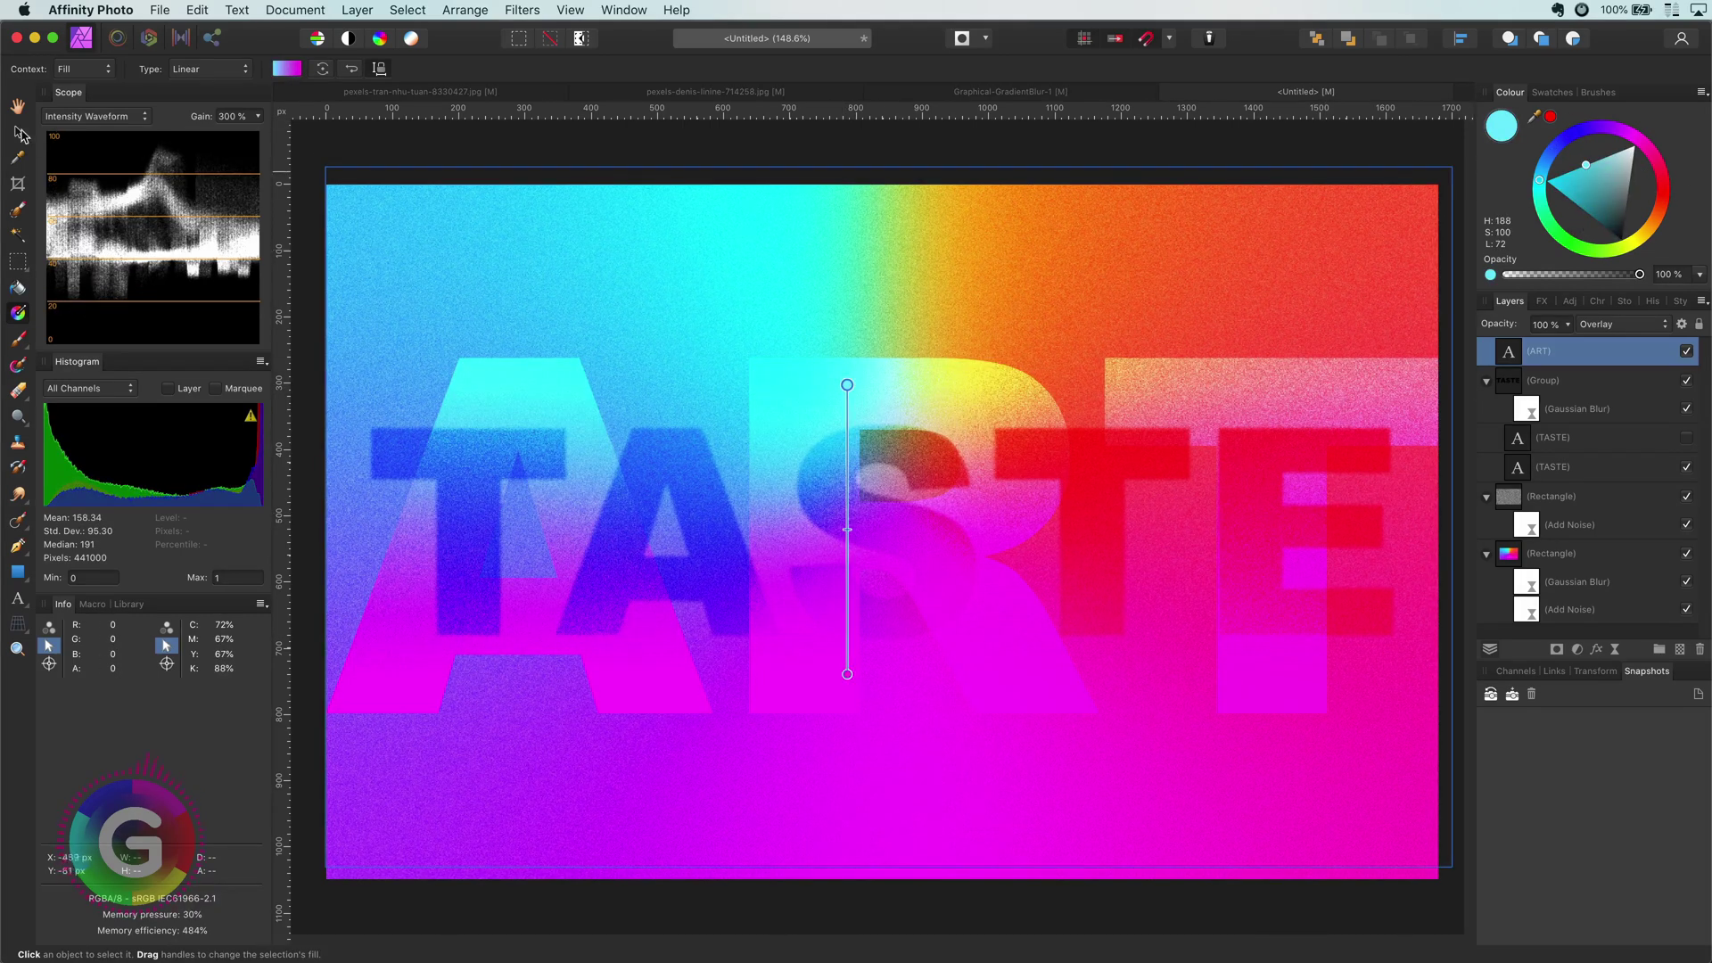
# Tilt the ART gradient diagonally toward the lower right.
pyautogui.moveTo(843, 682); pyautogui.dragTo(909, 821)
pyautogui.click(848, 386)
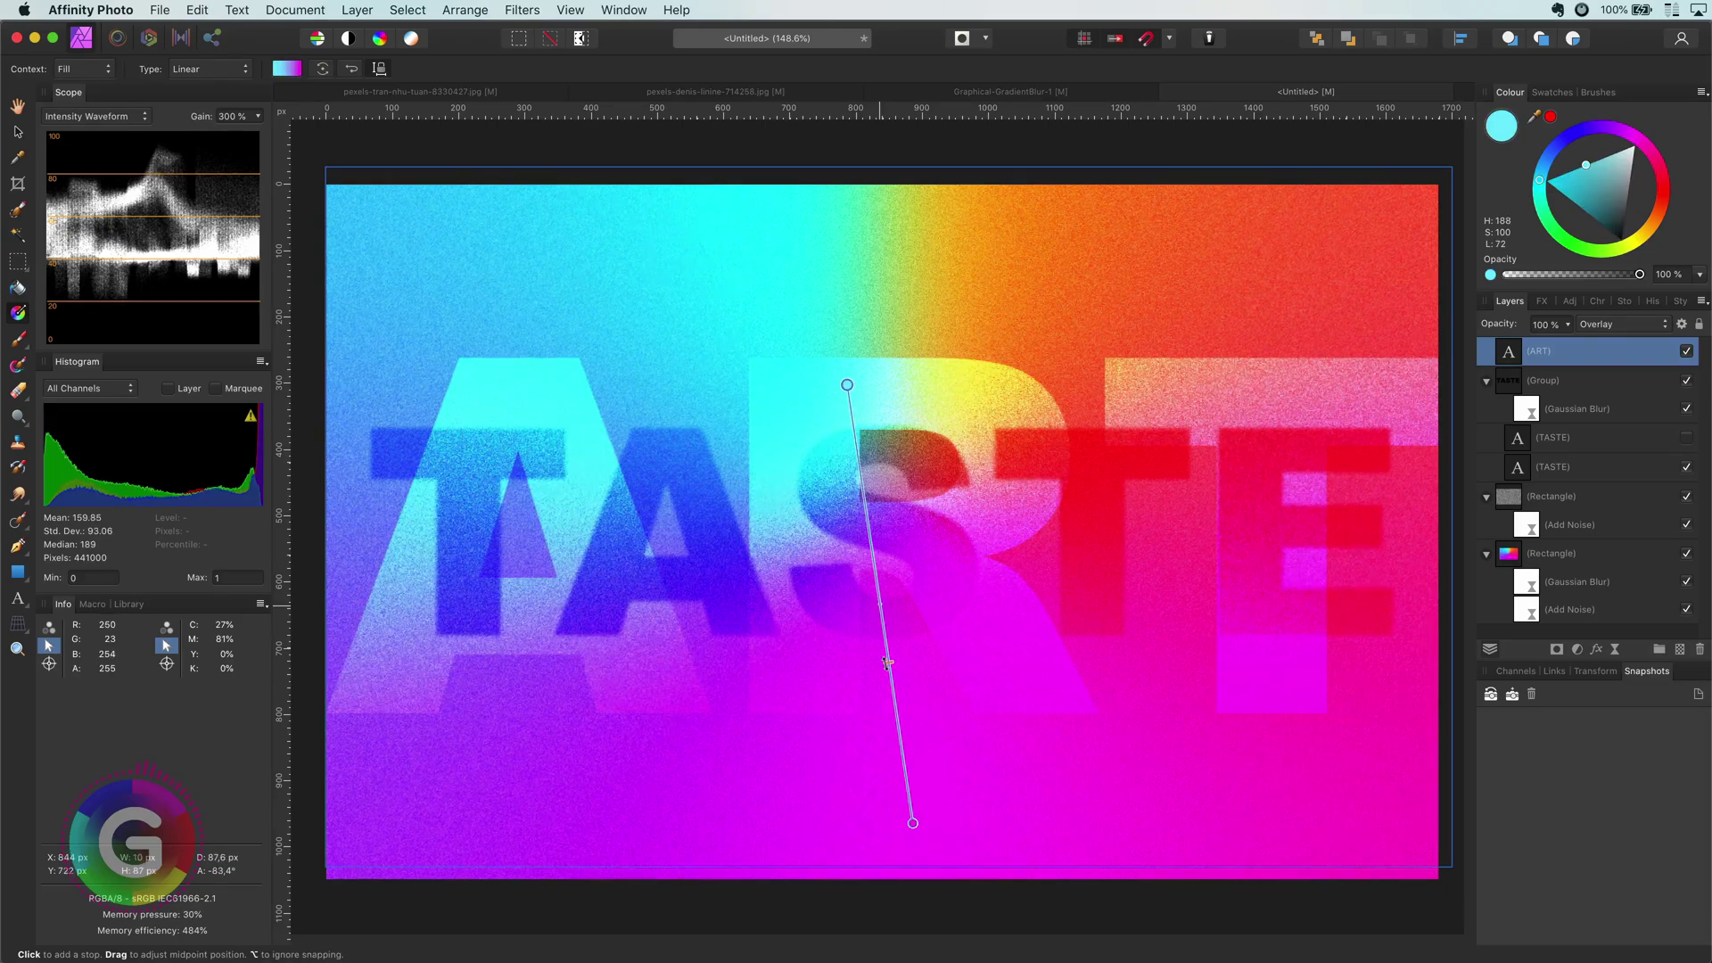
pyautogui.press('v')
pyautogui.click(1577, 649)
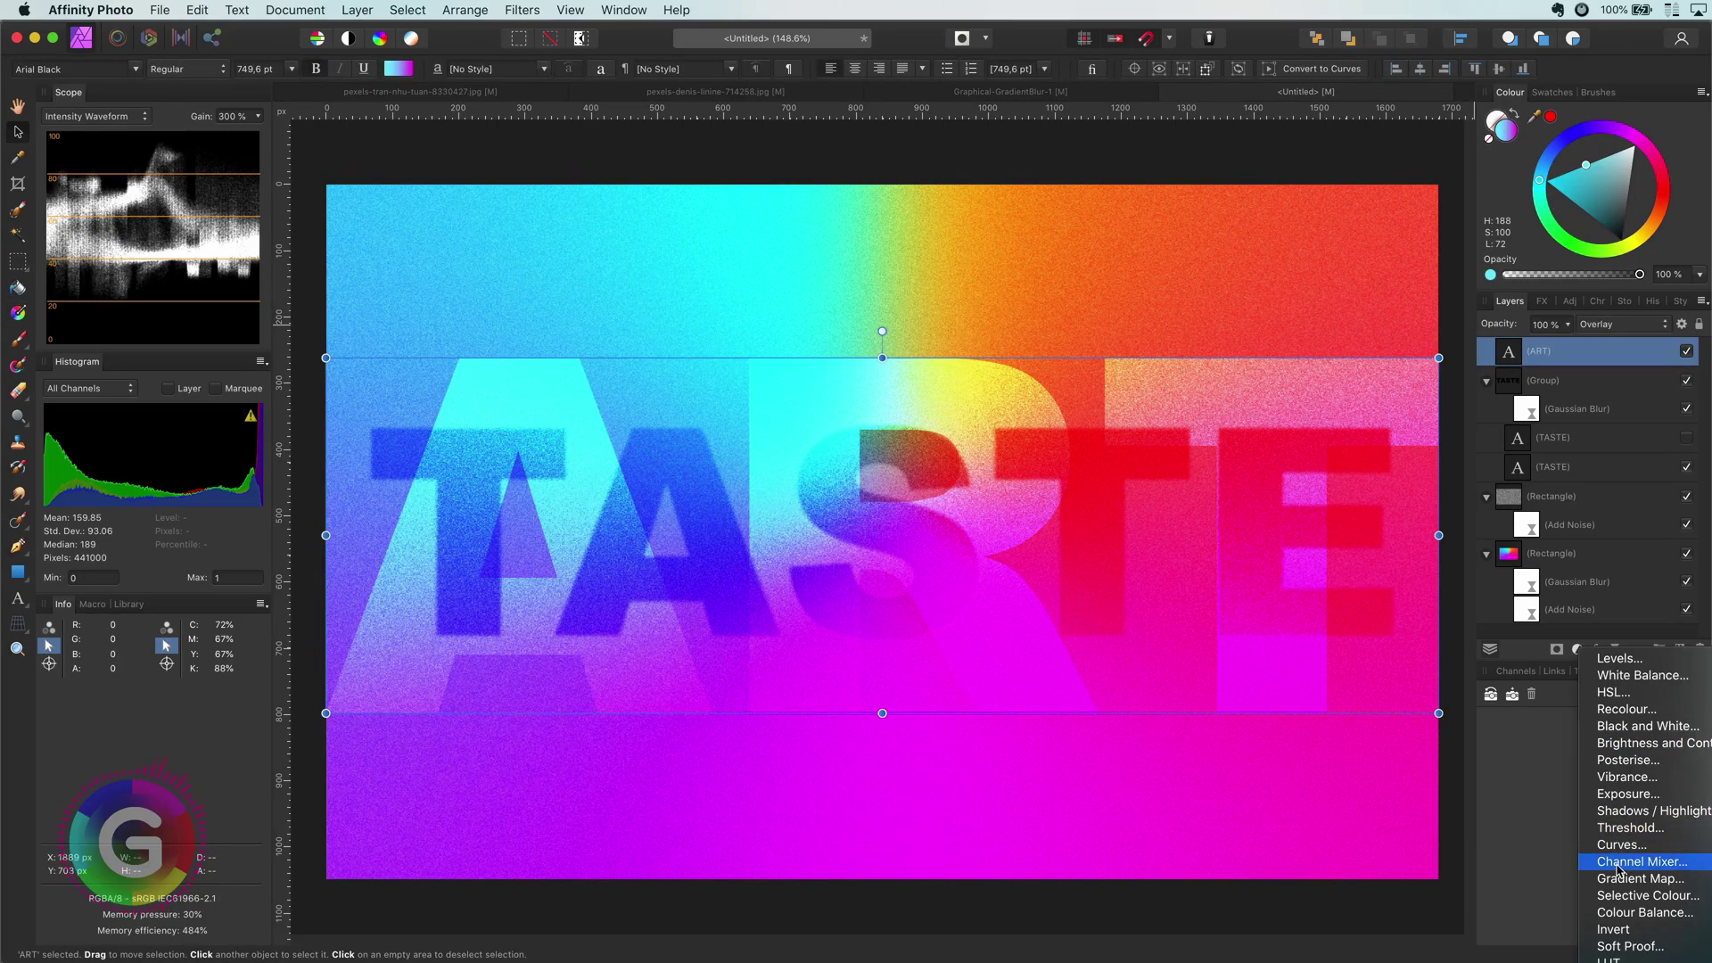
# Add a Colour Balance with shadows toward green, highlights toward yellow and midtones strongly cyan.
pyautogui.click(1640, 912)
pyautogui.moveTo(1253, 822); pyautogui.dragTo(1173, 861)
pyautogui.click(1185, 748)
pyautogui.click(1186, 779)
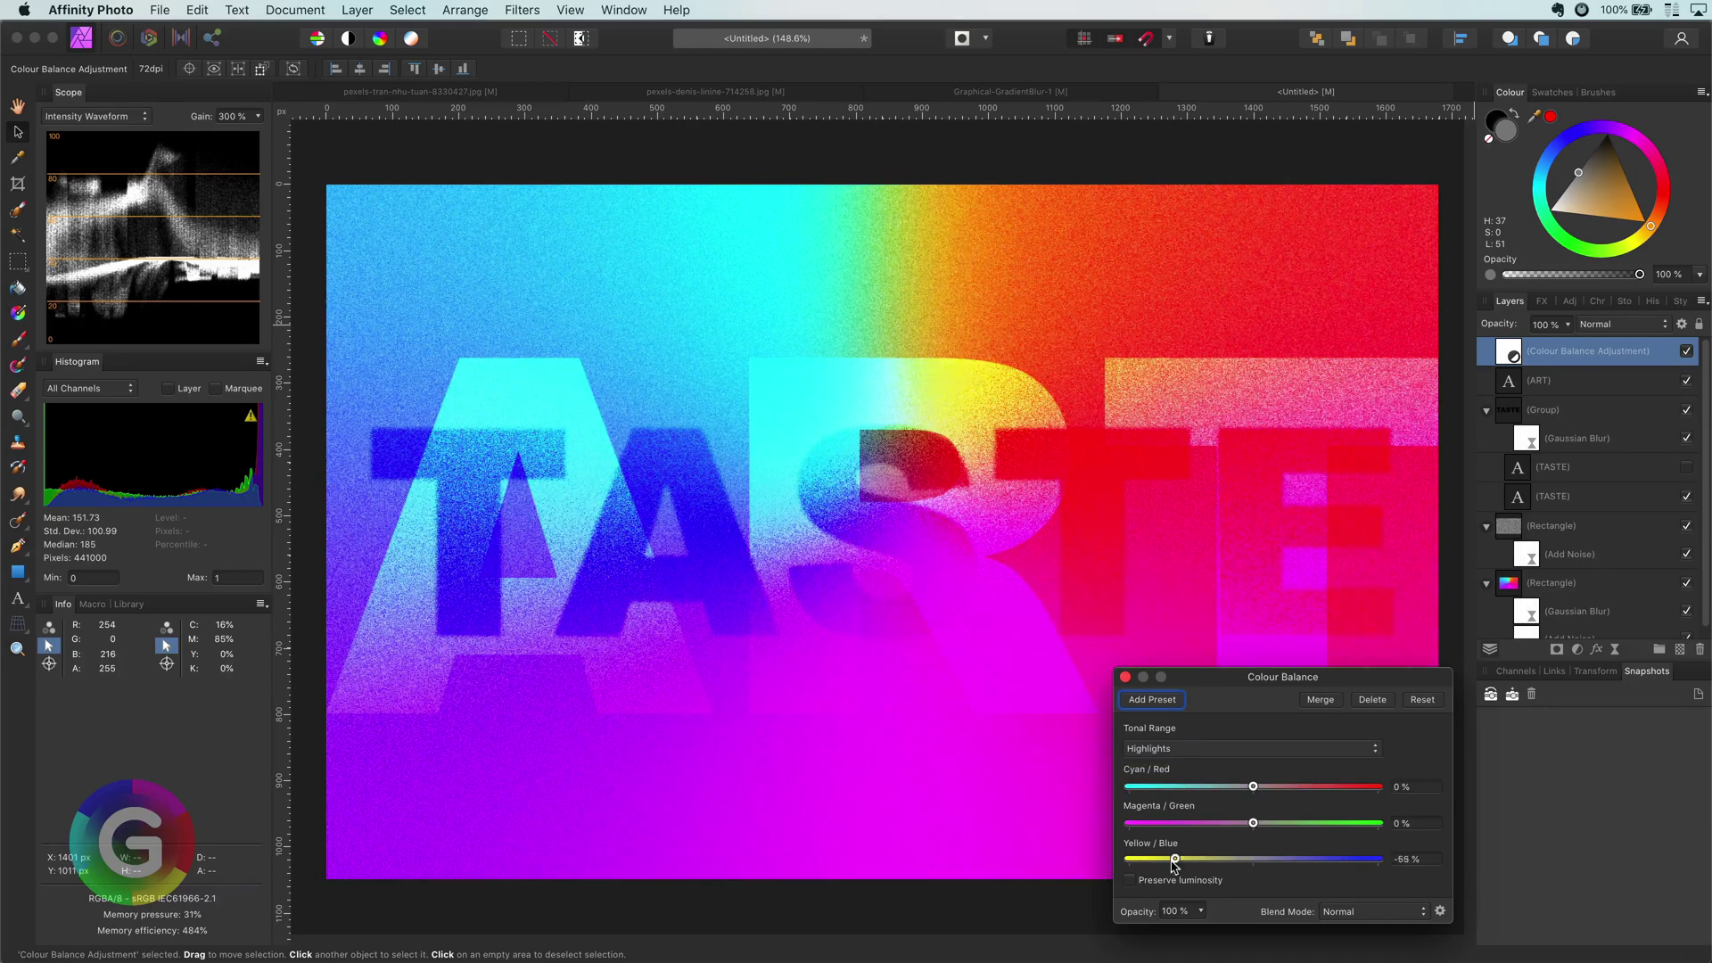
pyautogui.click(1186, 748)
pyautogui.click(1185, 732)
pyautogui.moveTo(1252, 786); pyautogui.dragTo(1146, 789)
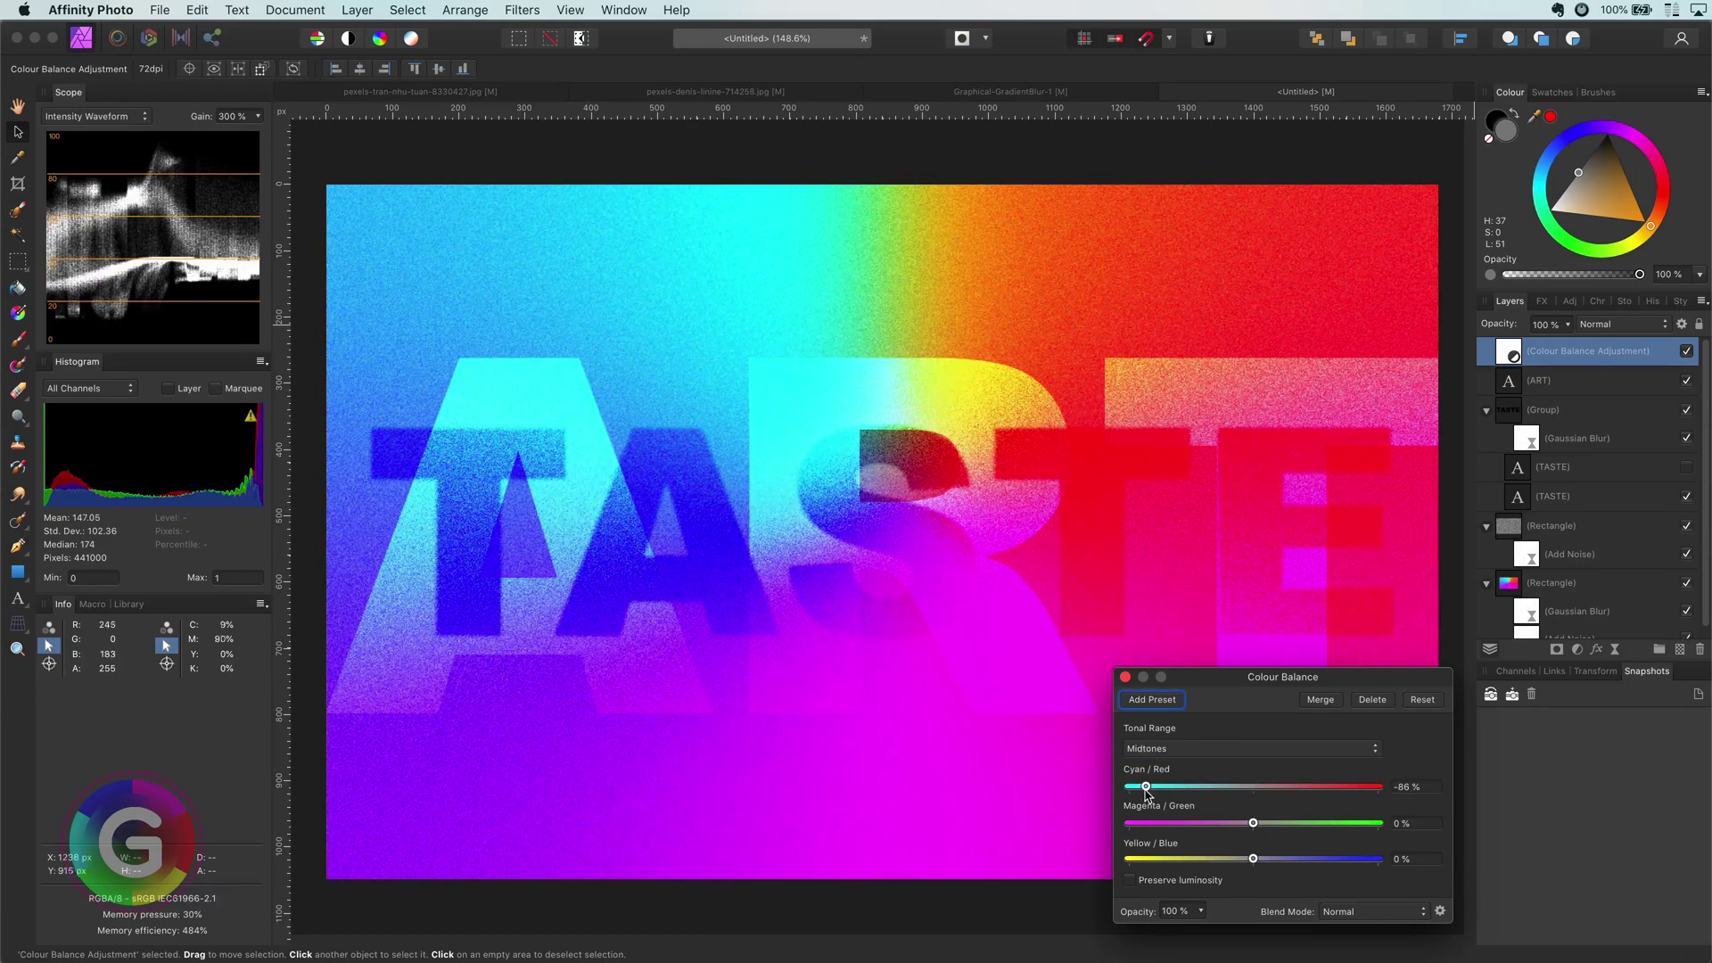
# Set the Colour Balance layer's blend mode to Exclusion.
pyautogui.click(1125, 677)
pyautogui.click(1621, 324)
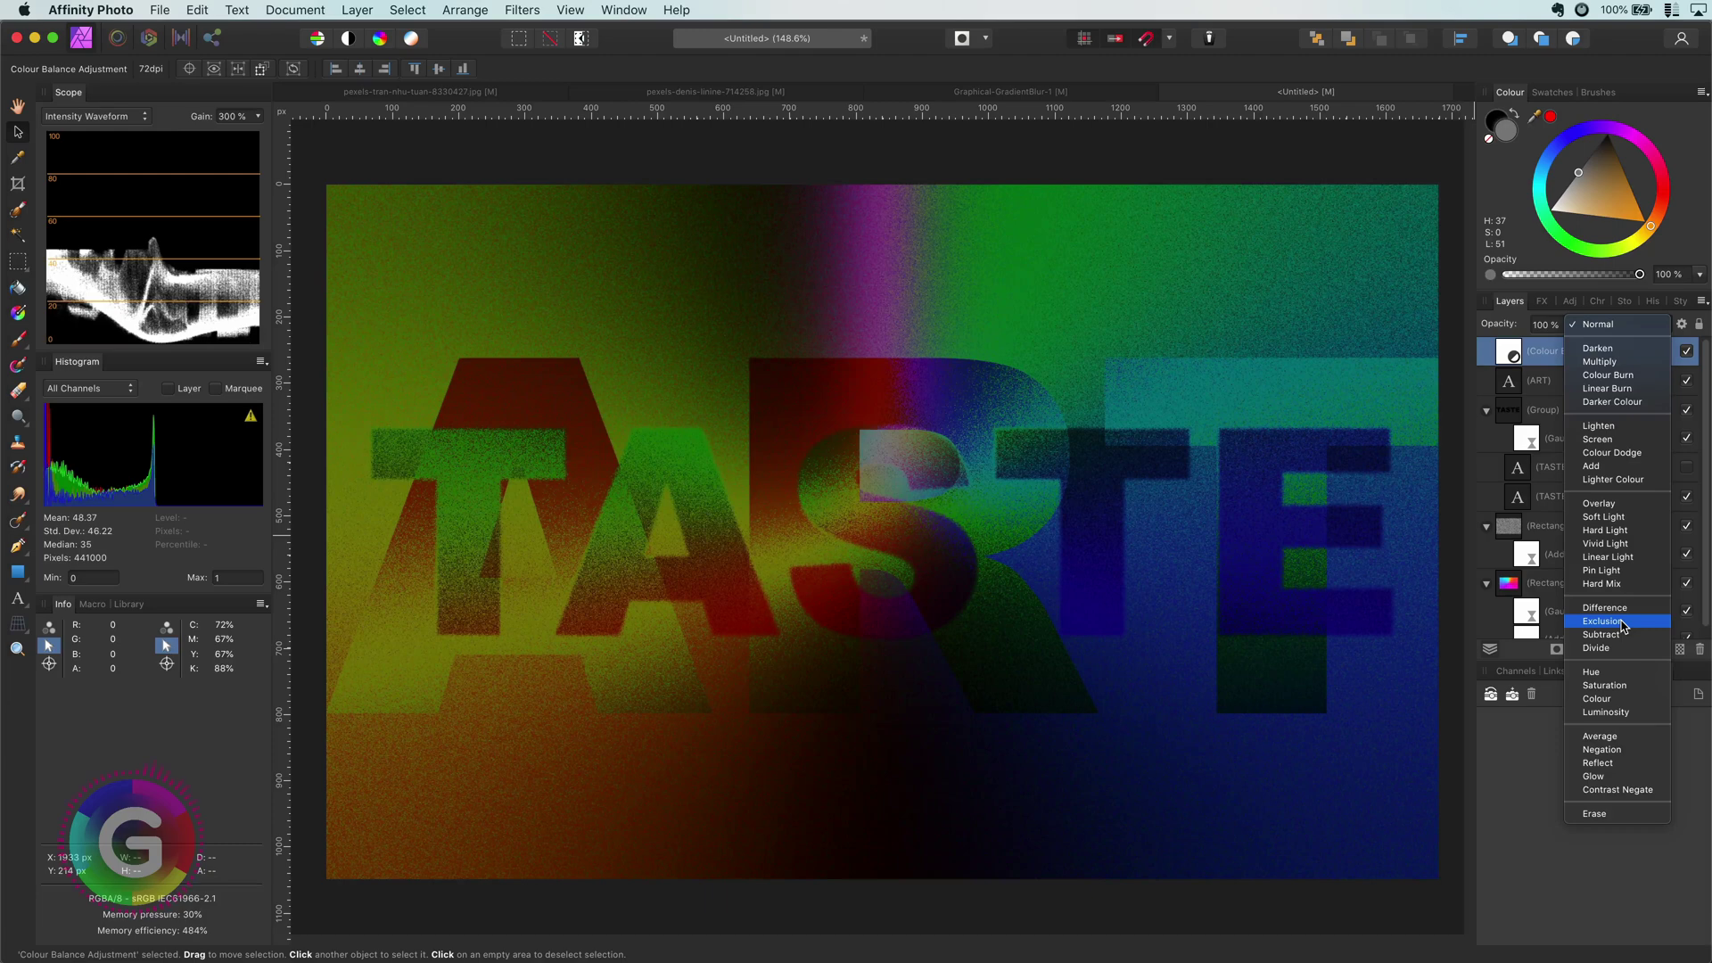
pyautogui.click(1622, 626)
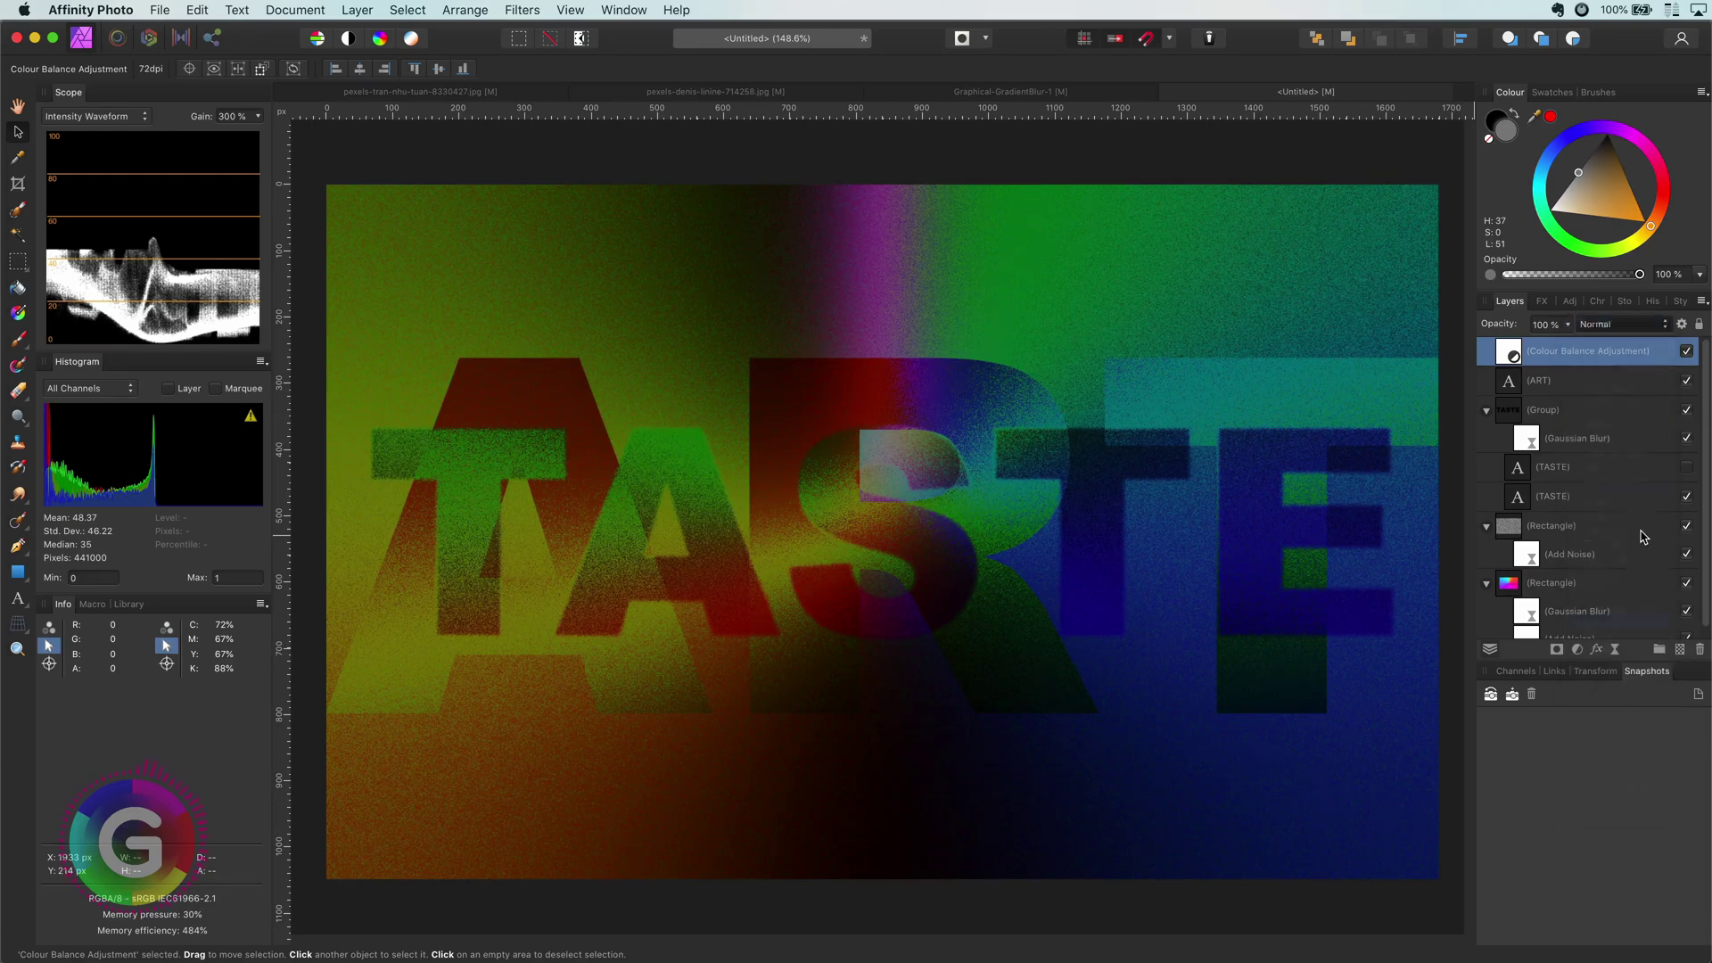
# Add an Invert adjustment and shift a background conical gradient stop toward blue and cyan.
pyautogui.click(1578, 650)
pyautogui.click(1605, 938)
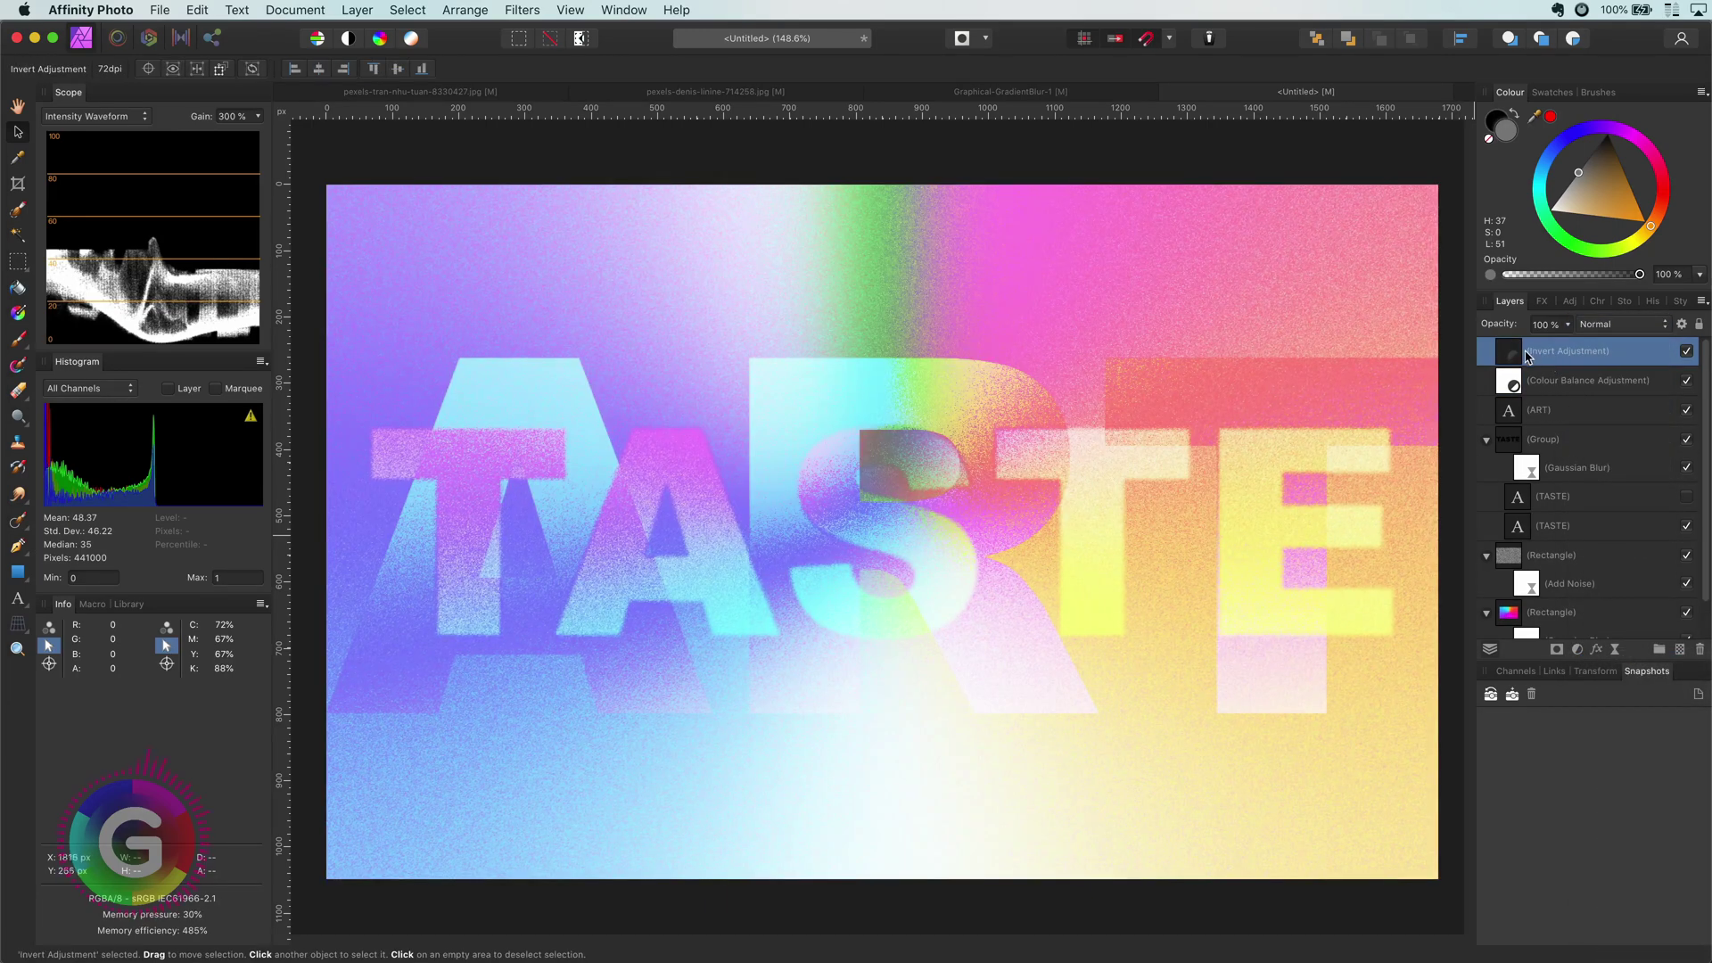
pyautogui.press('super+z')
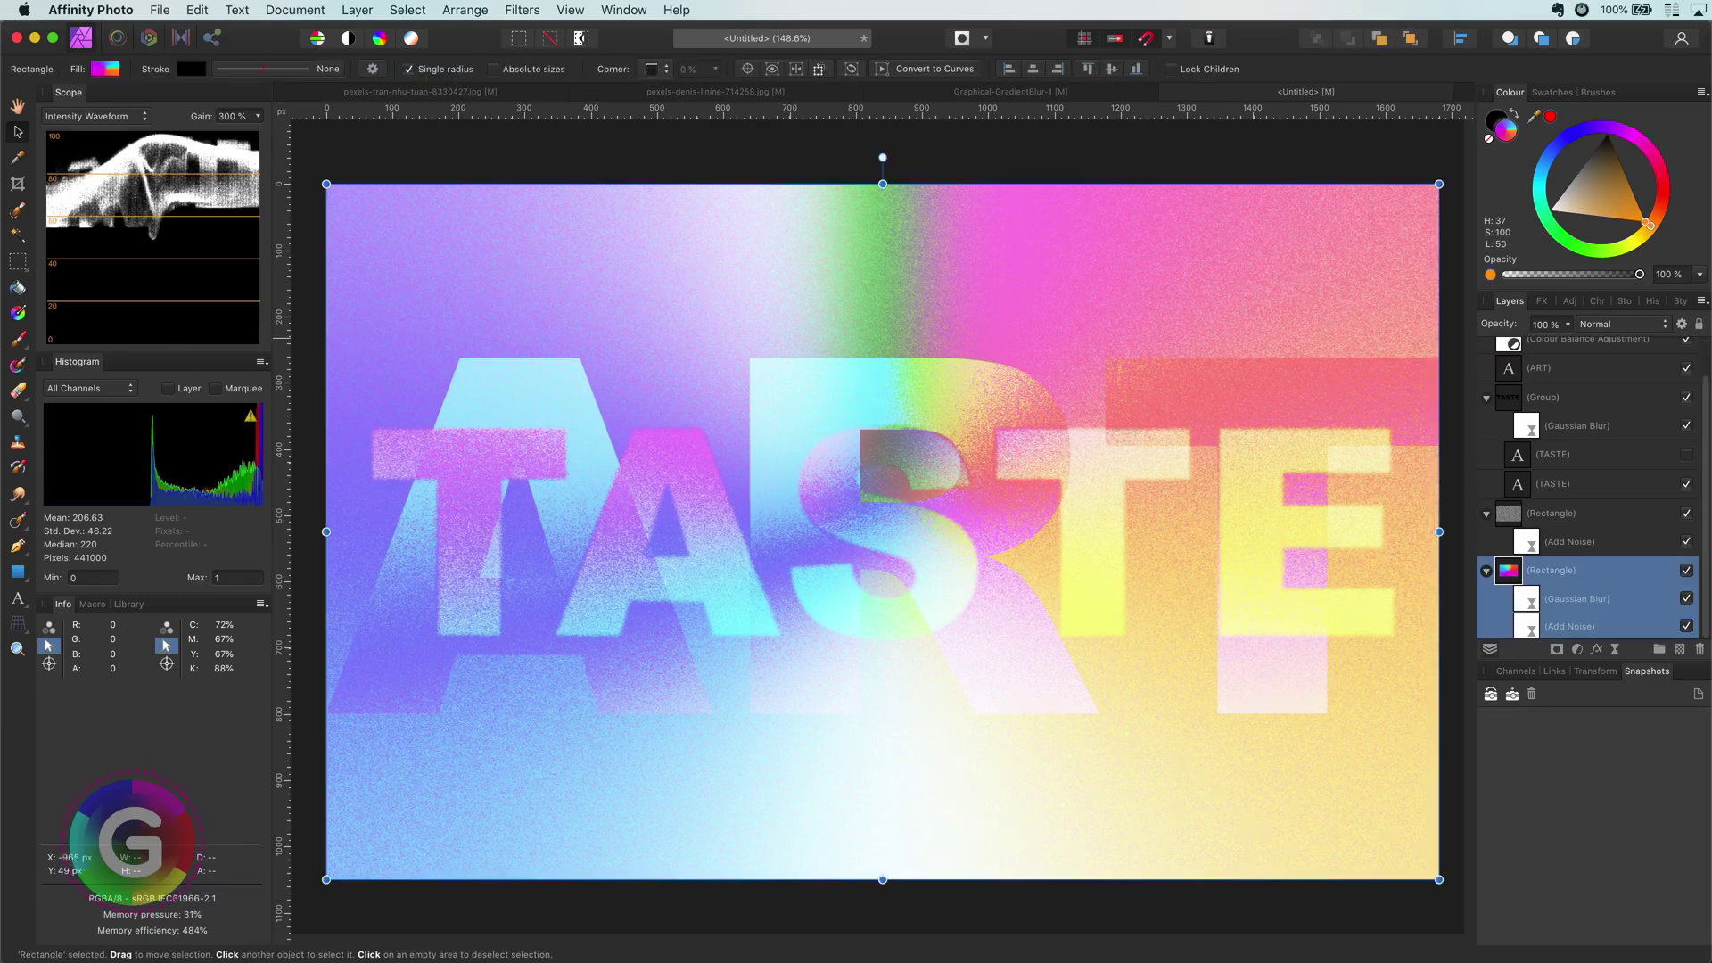
pyautogui.press('g')
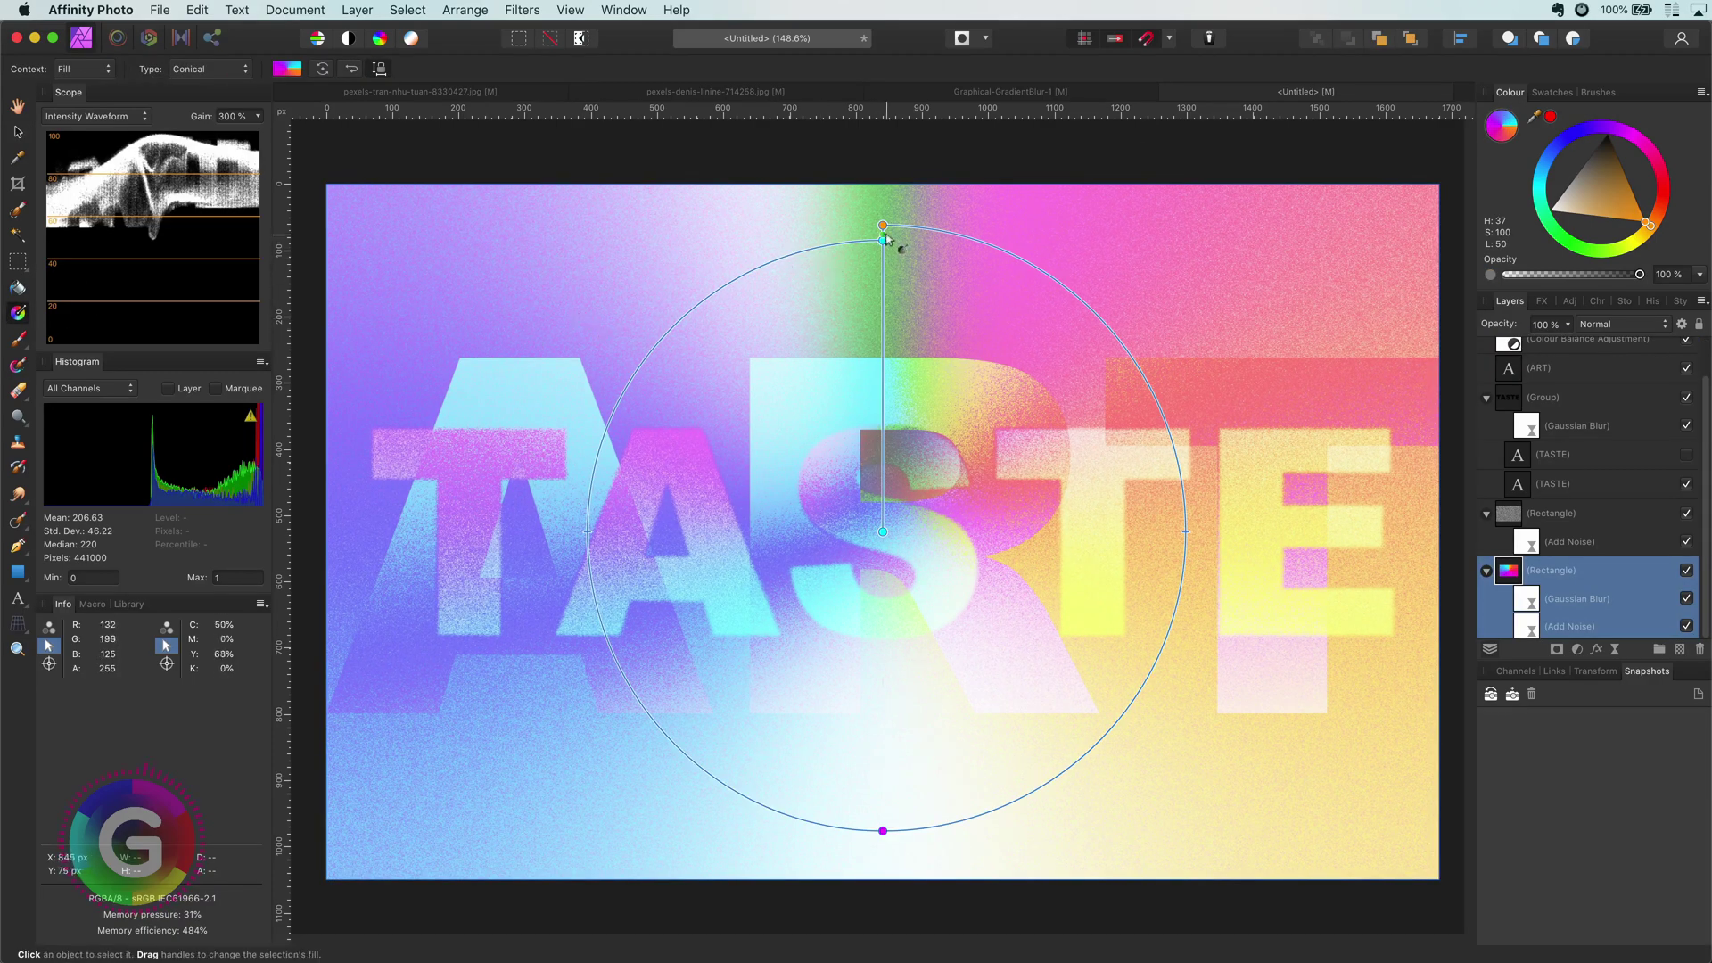
pyautogui.click(1549, 165)
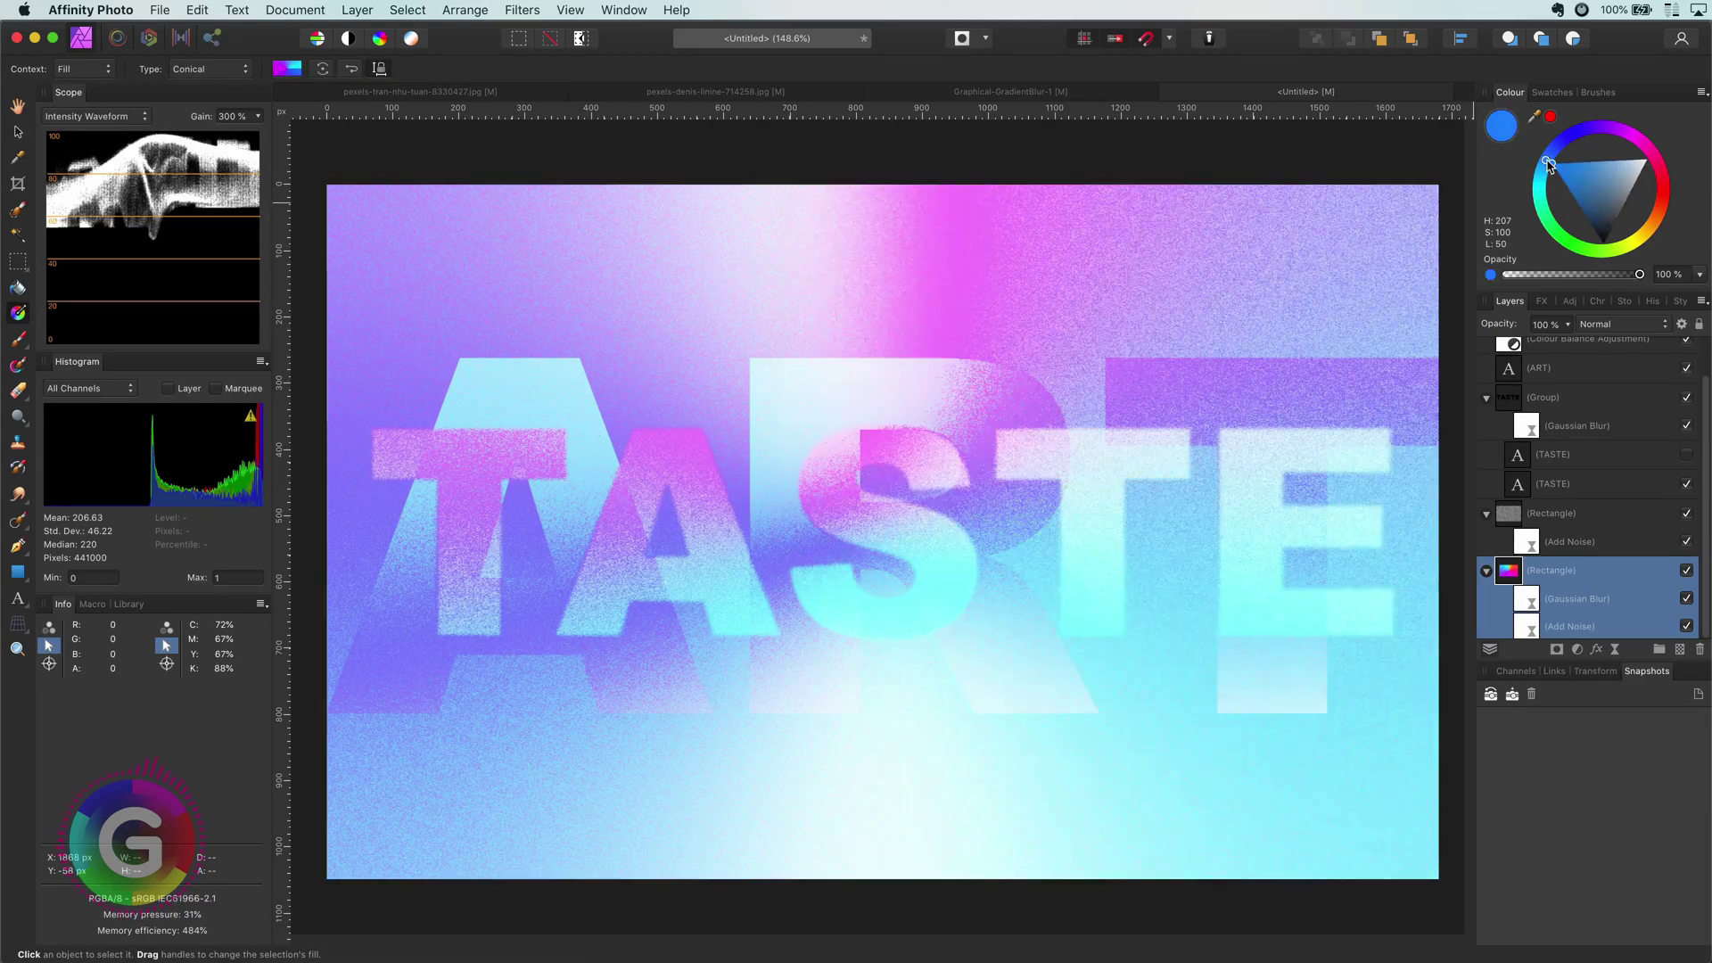
pyautogui.moveTo(1549, 165); pyautogui.dragTo(1547, 198)
# Compare with both Add Noise effects hidden, restore them, and re-show the pale TASTE copy.
pyautogui.press('v')
pyautogui.click(413, 174)
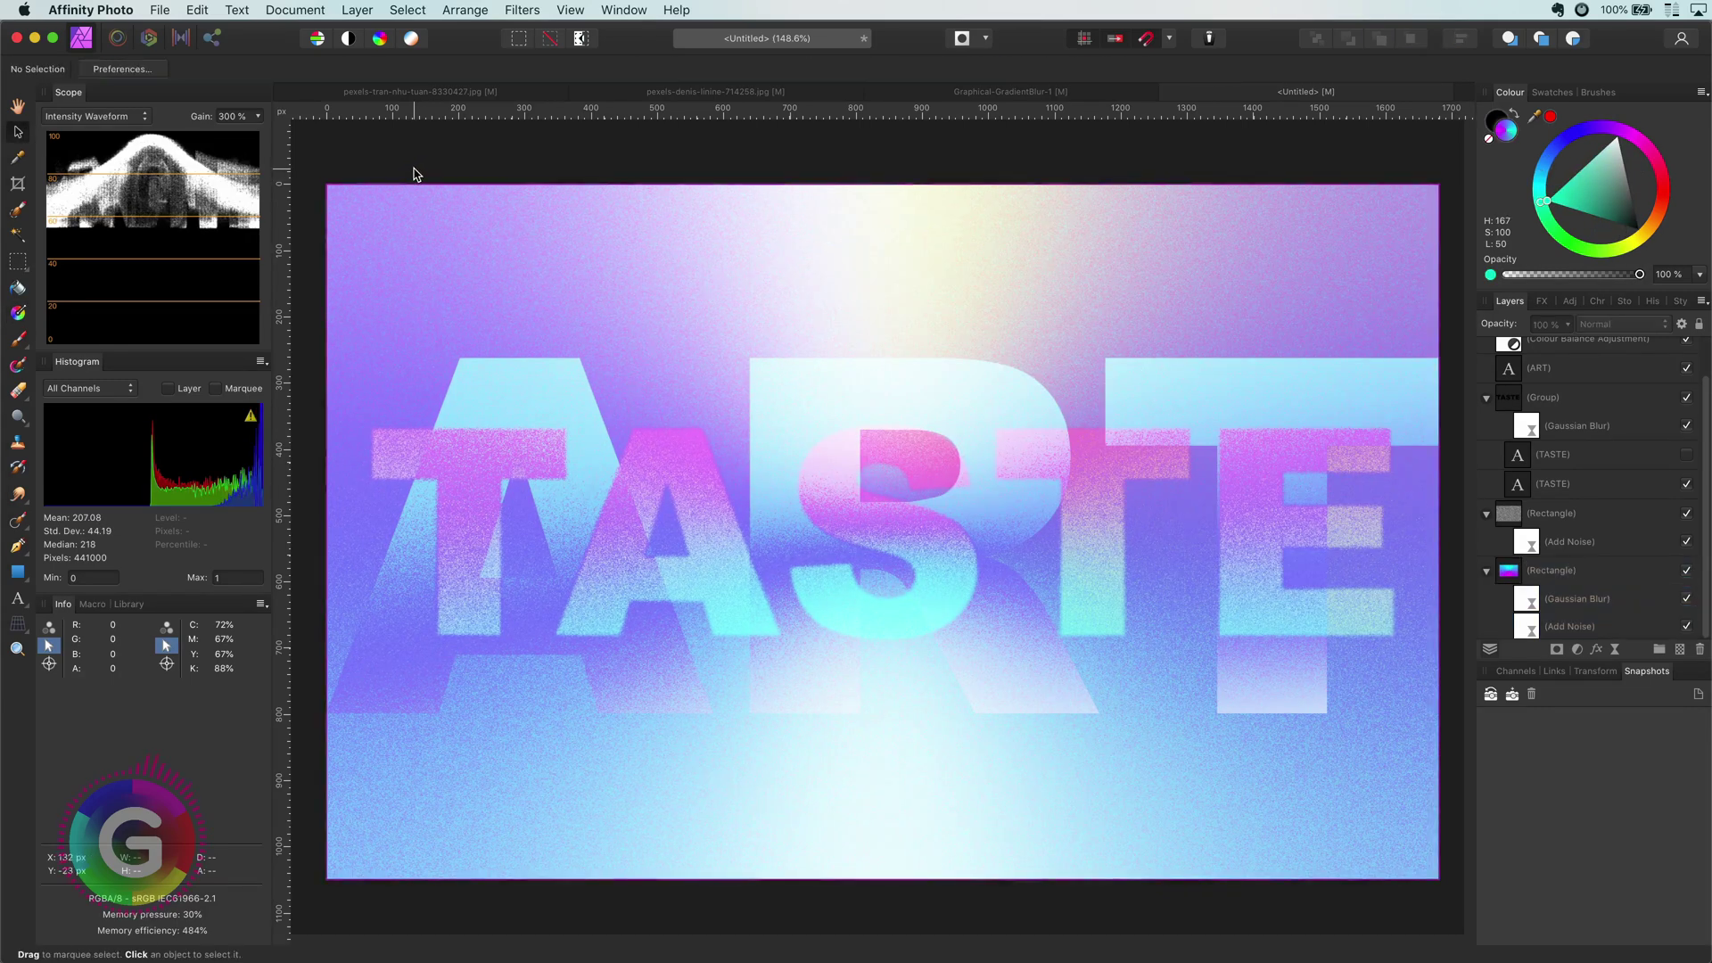
pyautogui.click(1685, 542)
pyautogui.click(1688, 626)
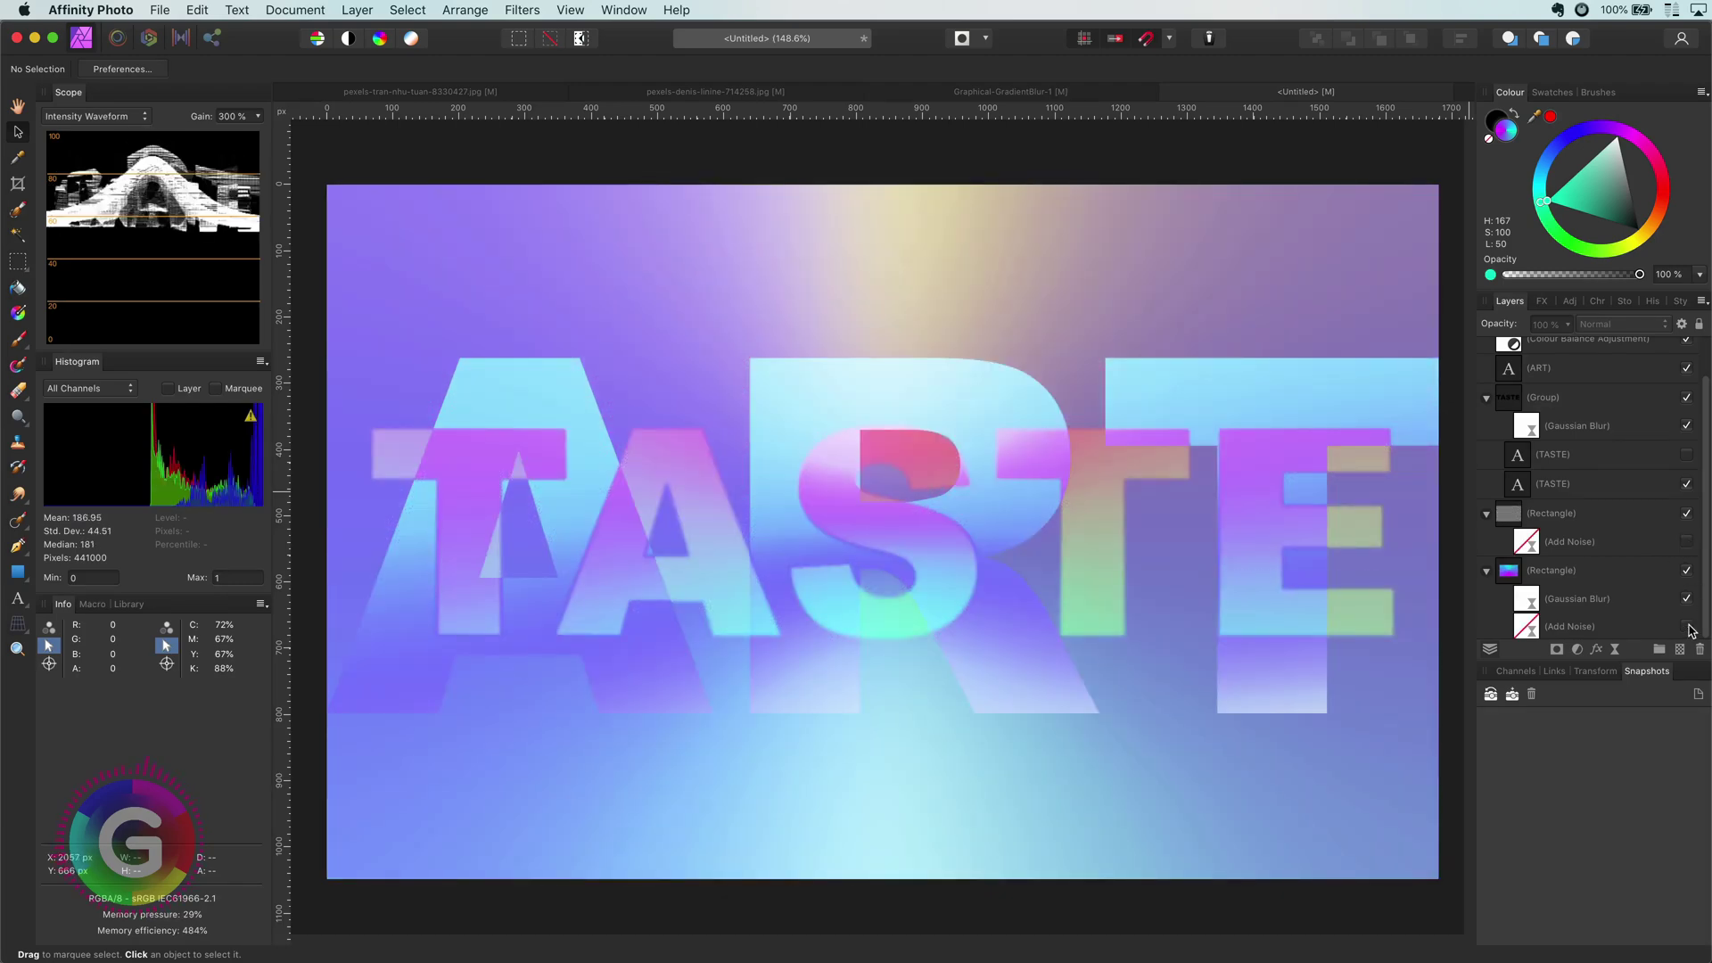
pyautogui.click(1687, 627)
pyautogui.click(1685, 541)
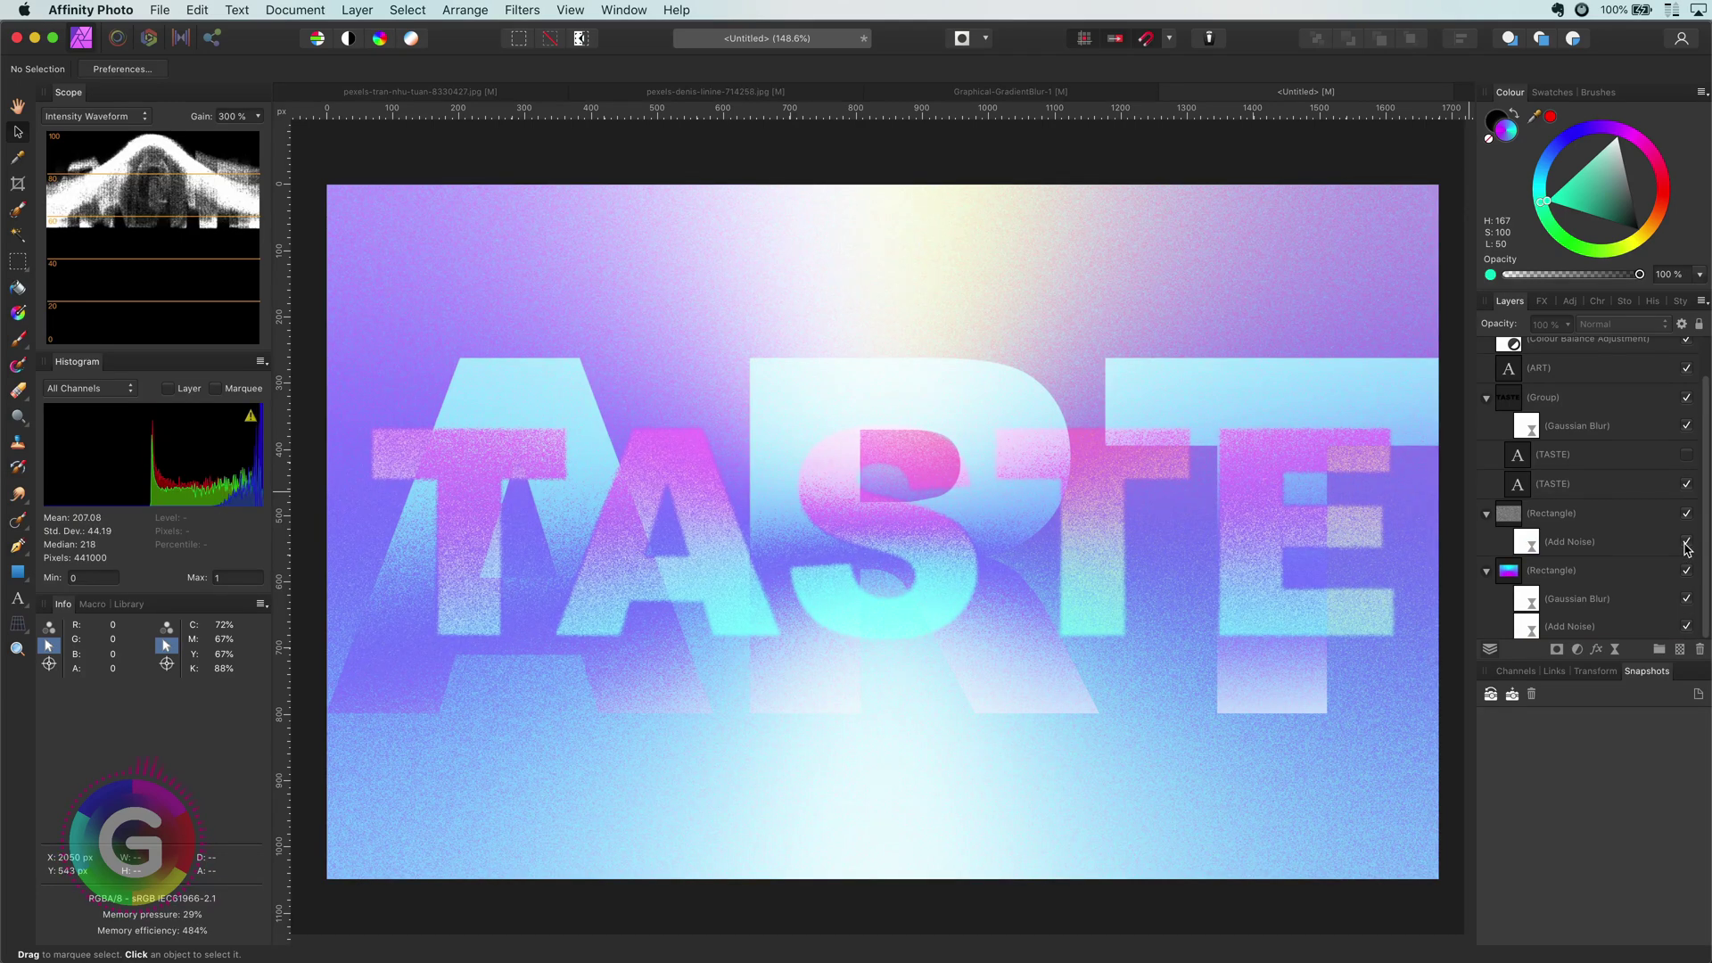
pyautogui.click(1685, 455)
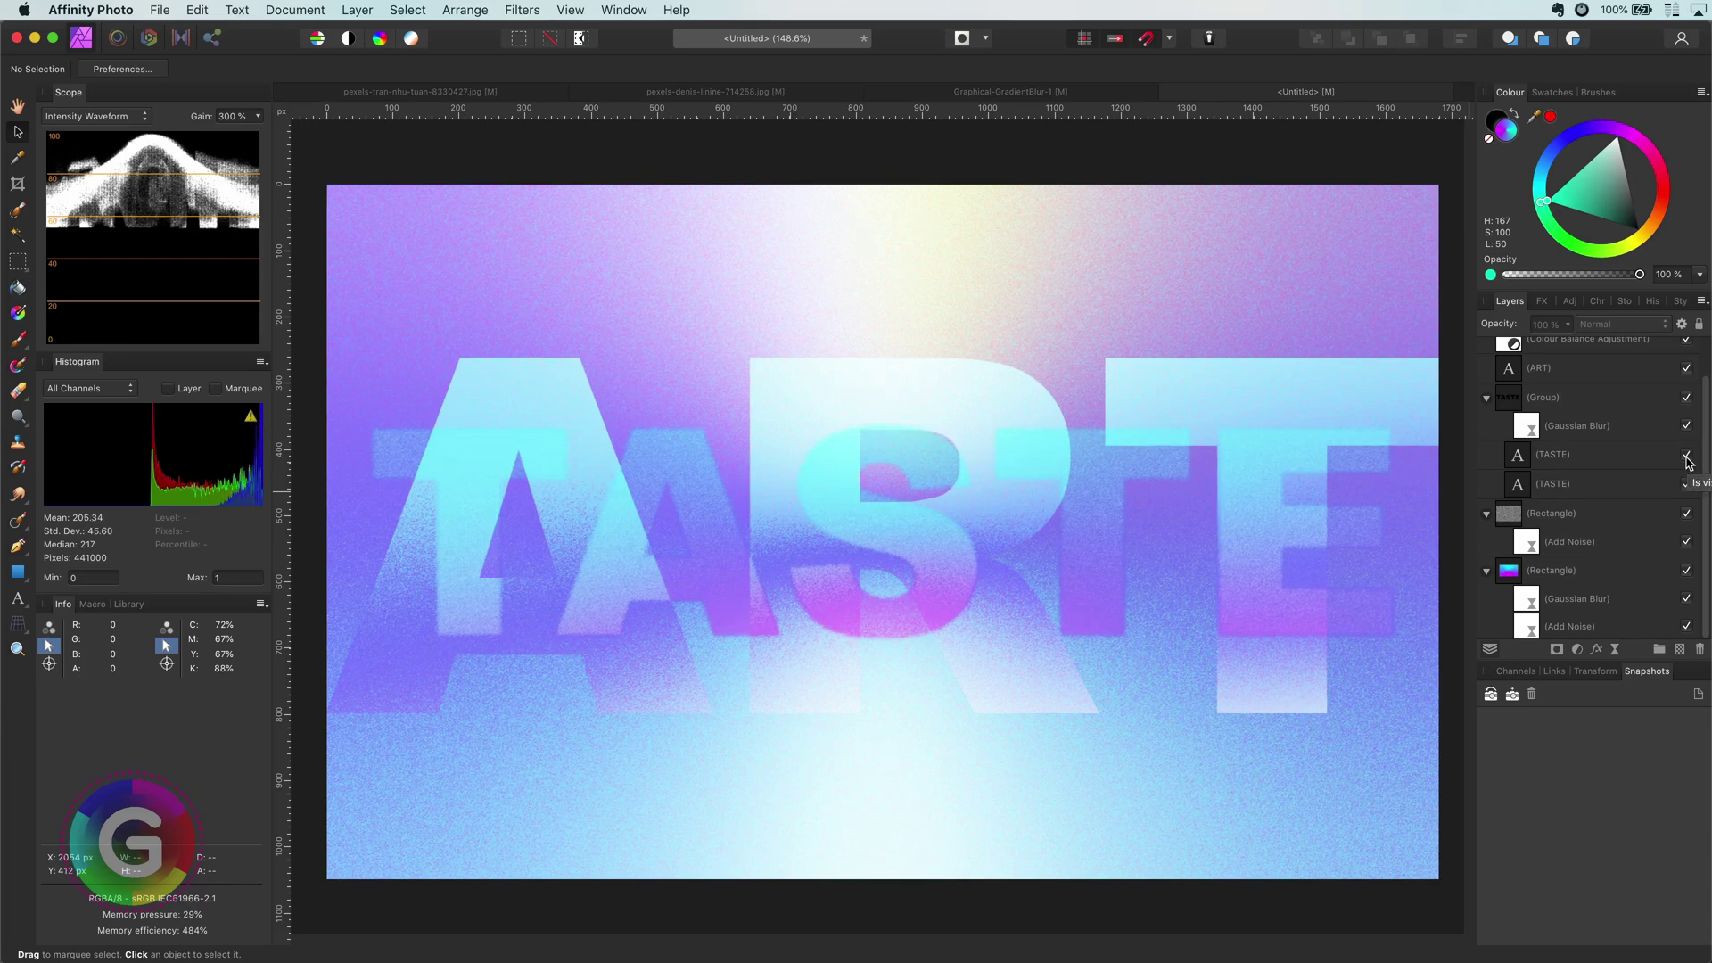